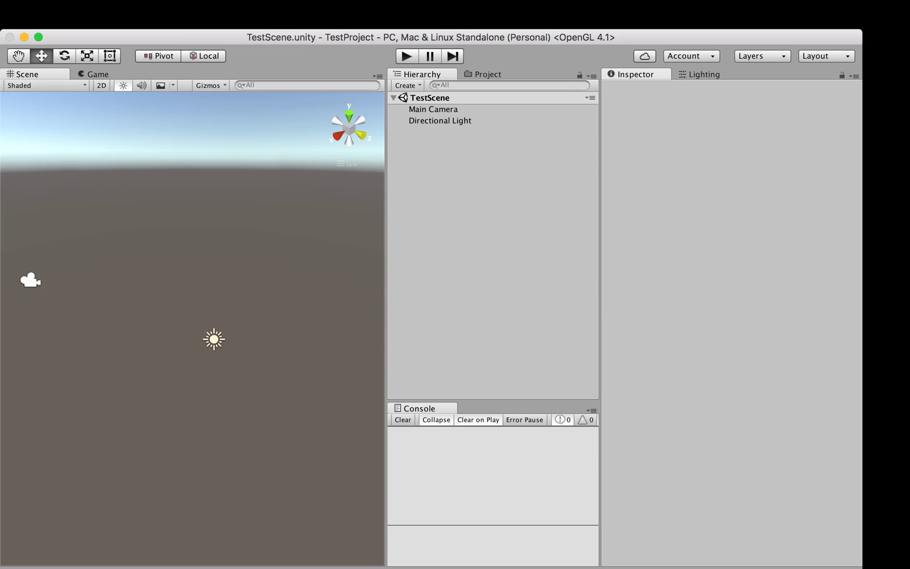
- Delete the Directional Light from the scene
click(440, 120)
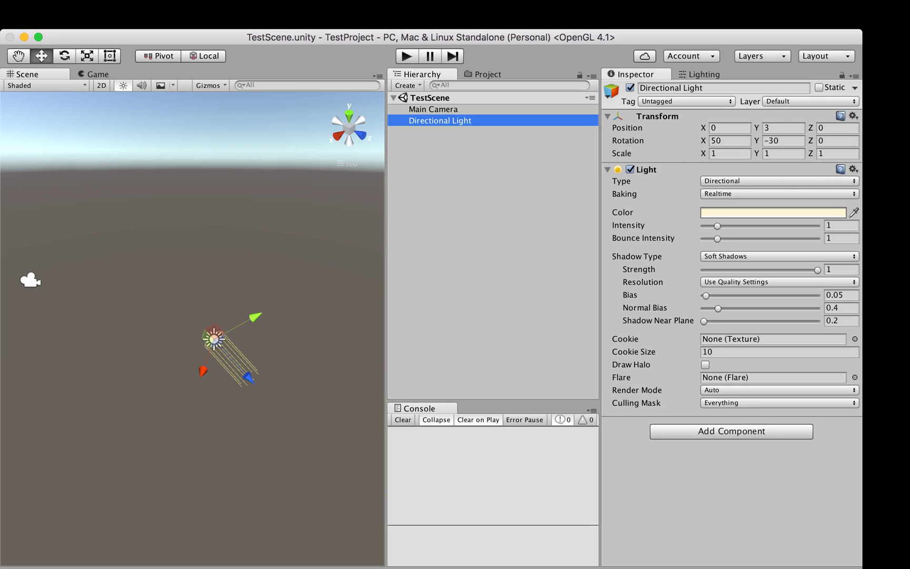
key(Delete)
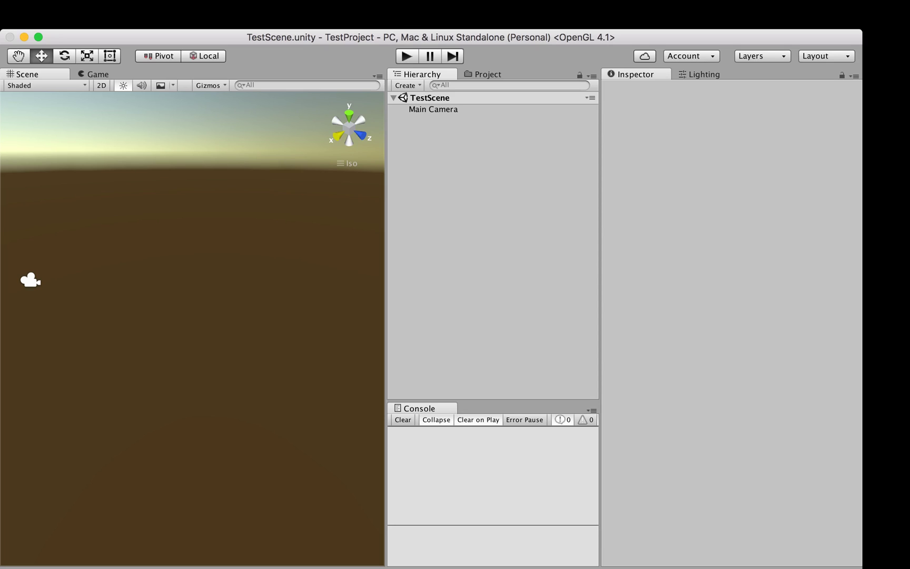
- Add a plane to the scene and reset its transform so it sits at the origin
click(337, 121)
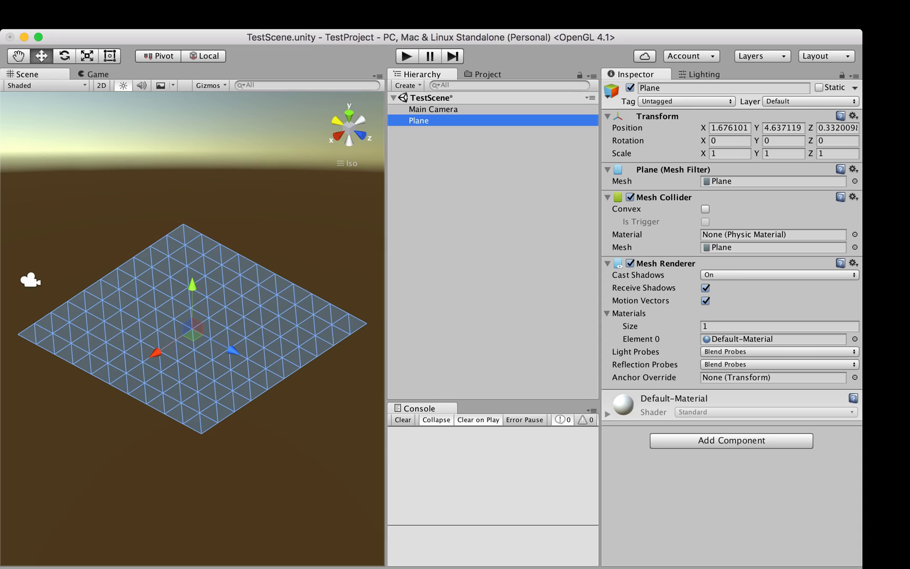
click(854, 116)
middle_drag(221, 306, 194, 280)
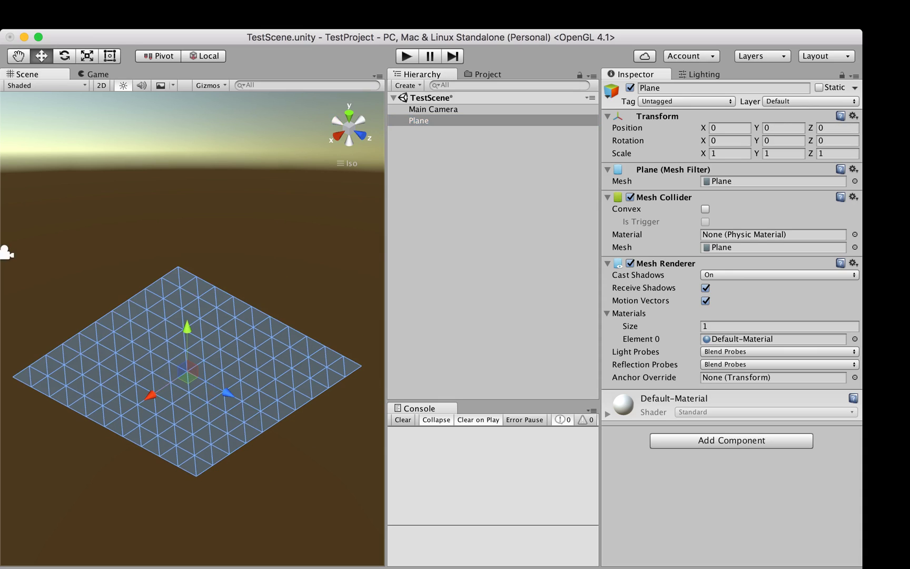
- Add a cube and move it over the rear part of the plane, at about X 2.19 and Y 2.37
right_drag(193, 279, 198, 210)
click(4, 317)
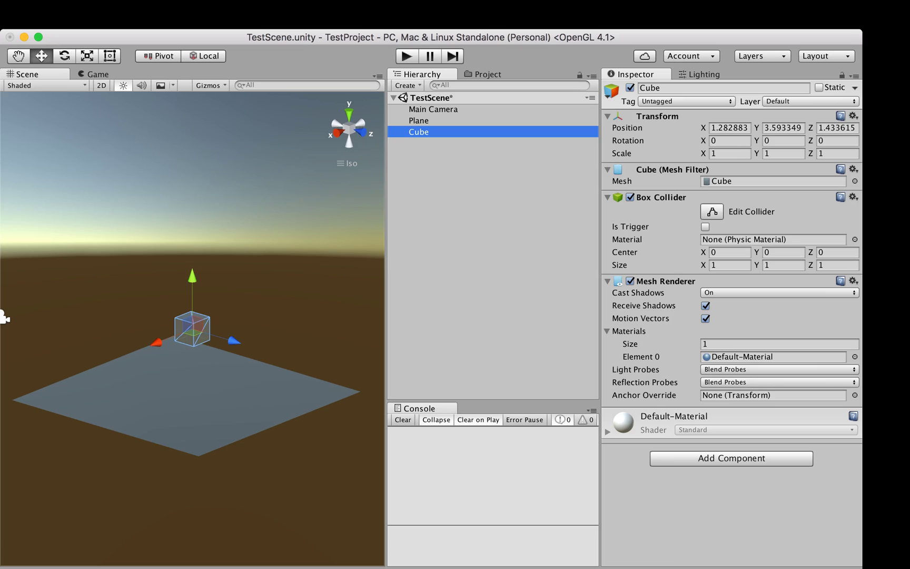
drag(192, 277, 192, 305)
drag(156, 371, 142, 377)
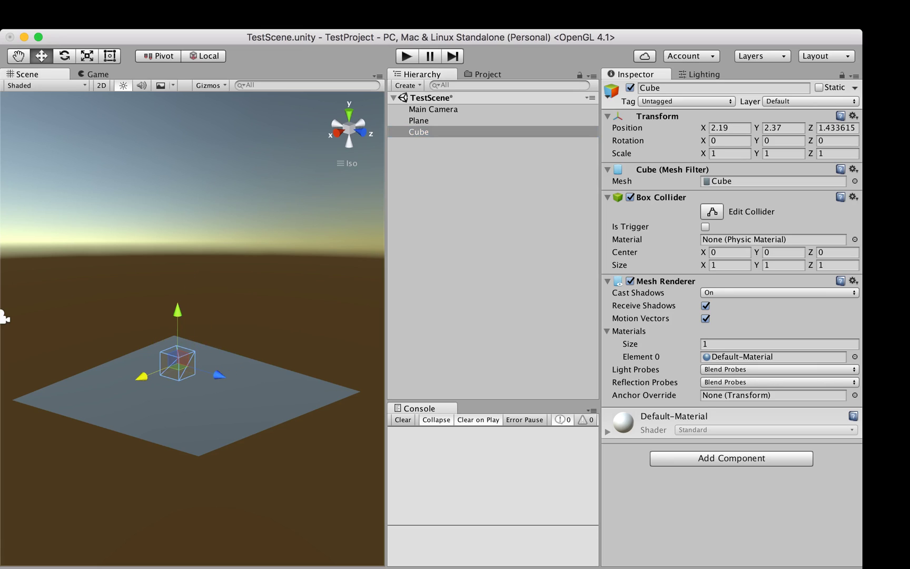
drag(219, 375, 210, 372)
- Add a second cube beside the first one, moving it to about Y 2.52 and Z 4.01
click(247, 316)
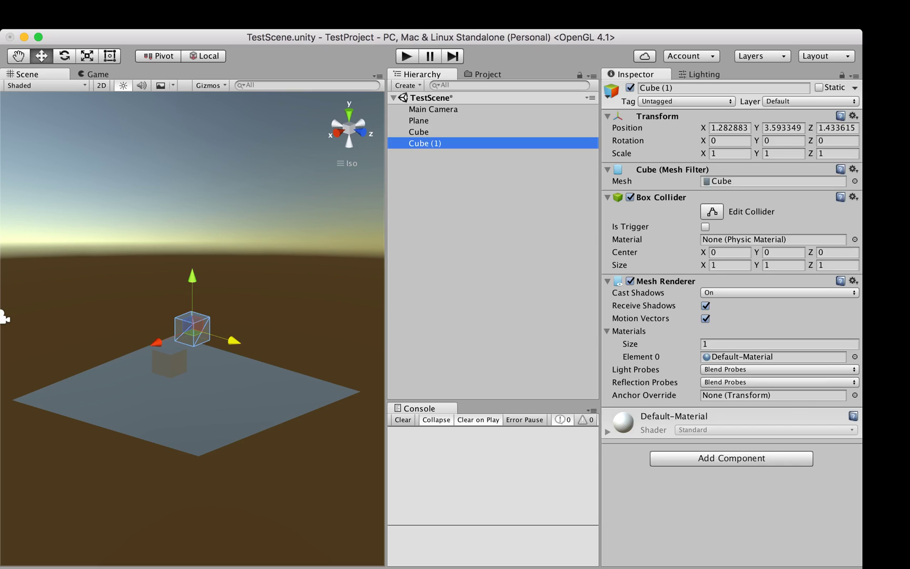
drag(234, 340, 282, 355)
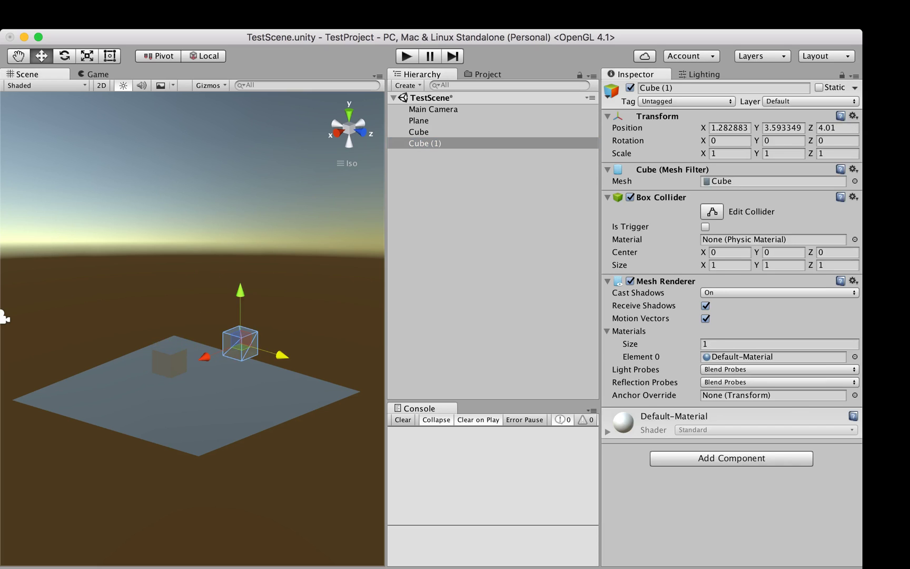
drag(240, 293, 240, 318)
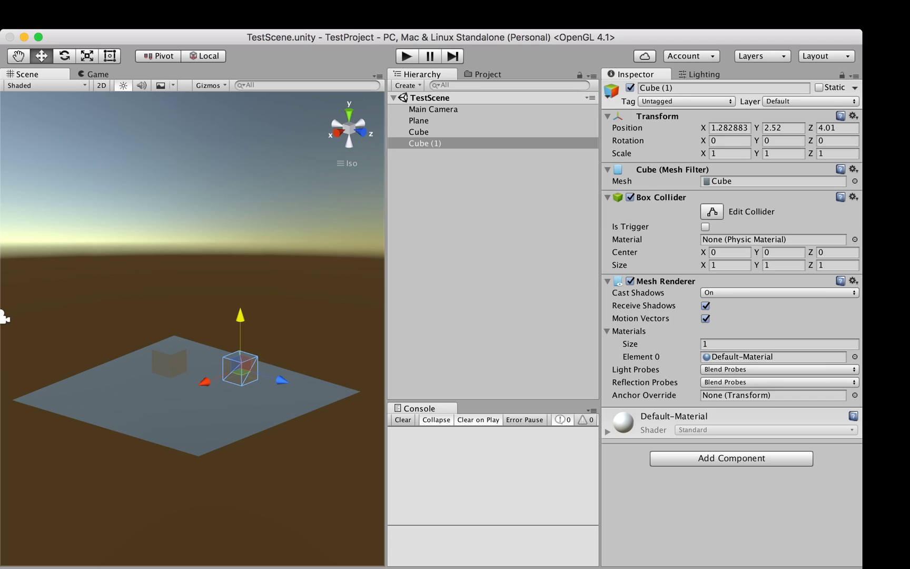
- Create a new material named Ground and move it into the Test folder
click(488, 74)
click(418, 135)
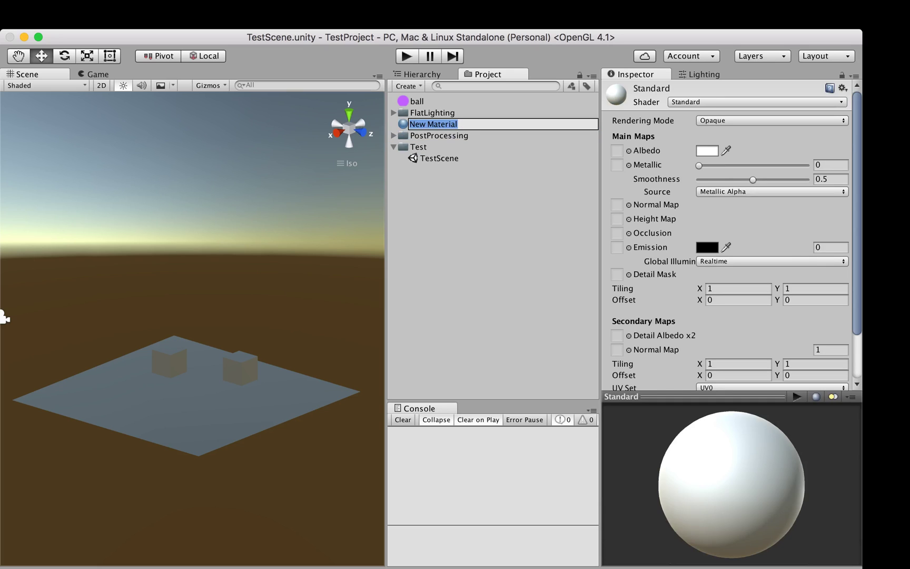
text(Ground)
key(Return)
drag(425, 124, 420, 147)
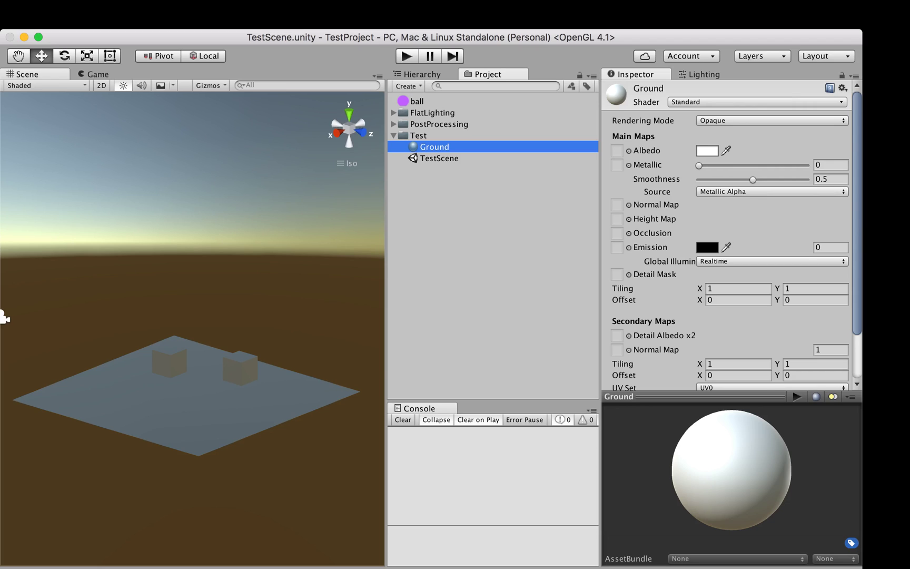
- Assign the FlatLighting/FlatLighting shader to the Ground material and turn on Use Symmetrical Colors
click(758, 102)
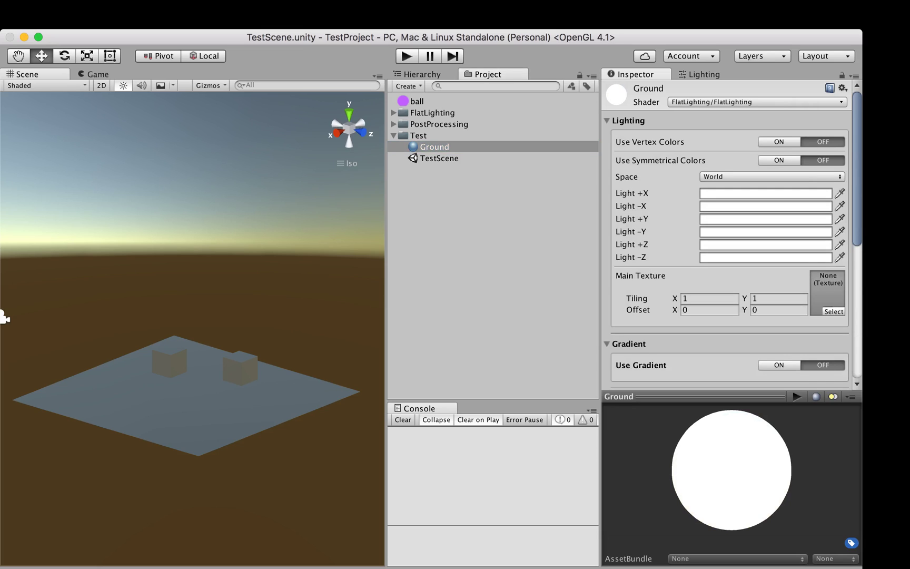
scroll(727, 235, down, 2)
scroll(726, 235, up, 1)
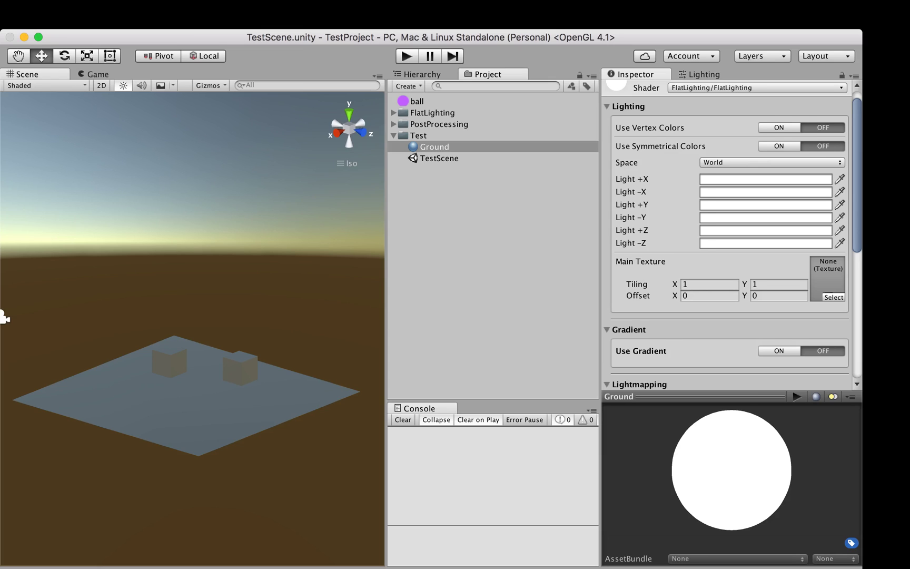
scroll(732, 235, down, 2)
drag(727, 396, 727, 432)
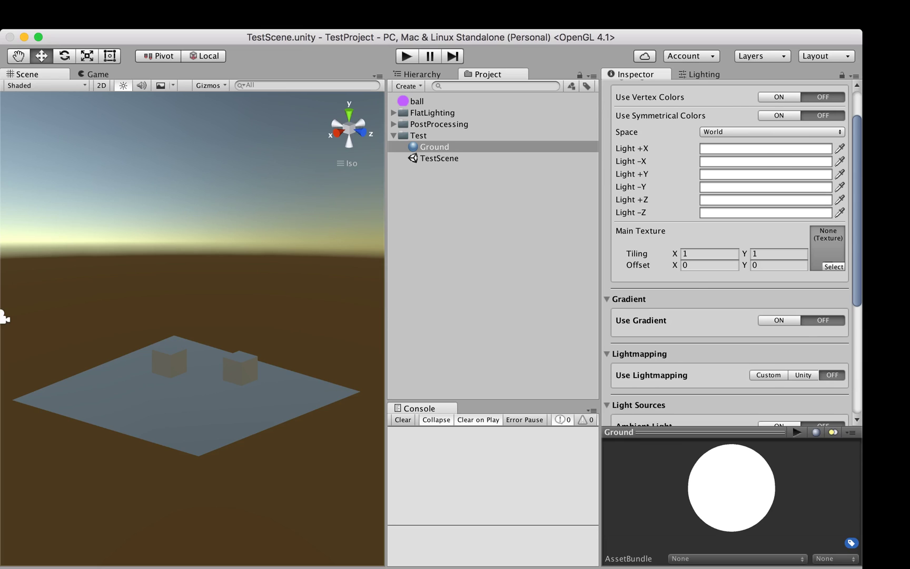
scroll(732, 253, up, 3)
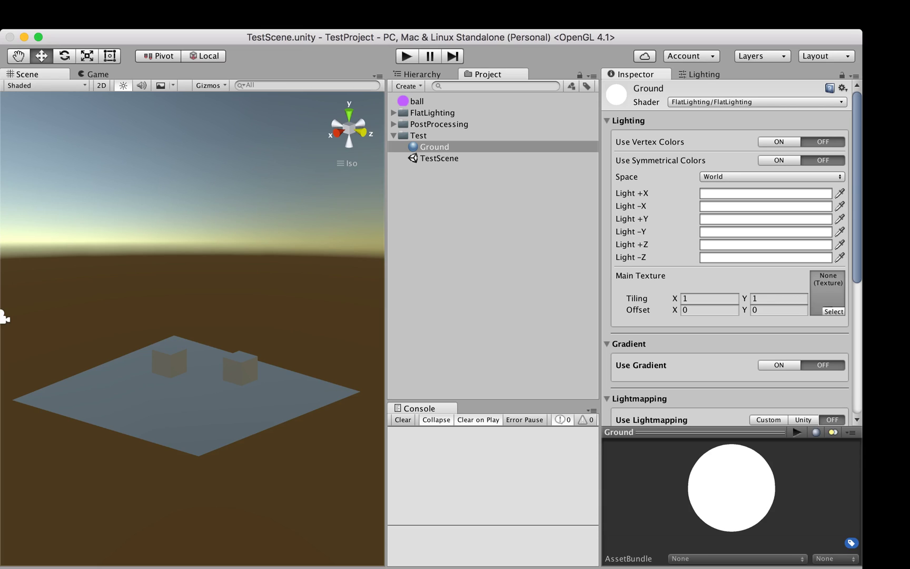
click(779, 160)
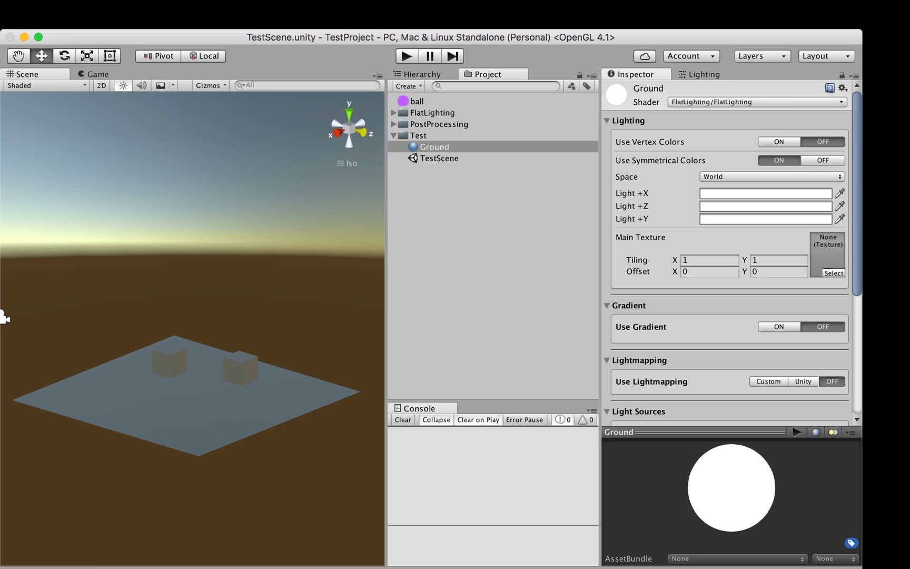
- Apply the Ground material to the plane and set its Light +Y color to a muted teal green
drag(435, 147, 253, 401)
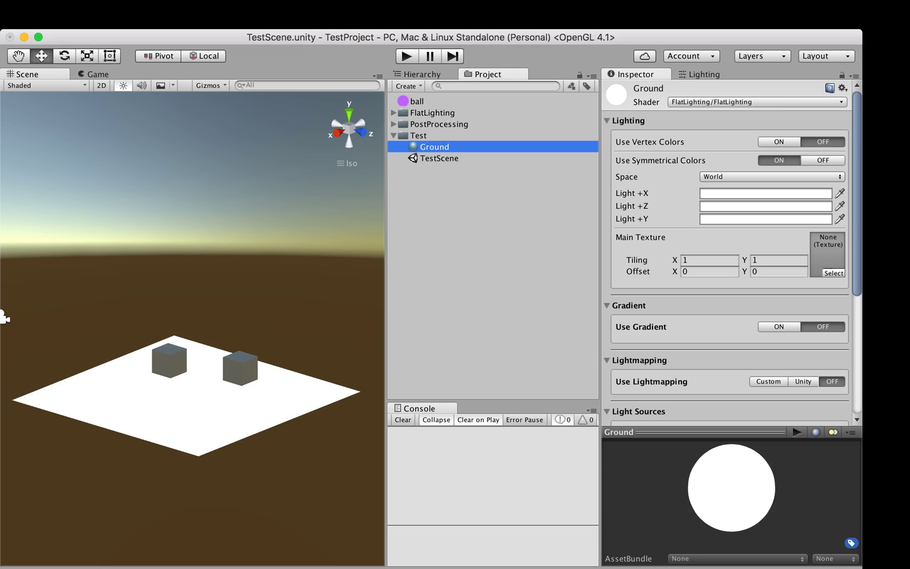
key(super+Tab)
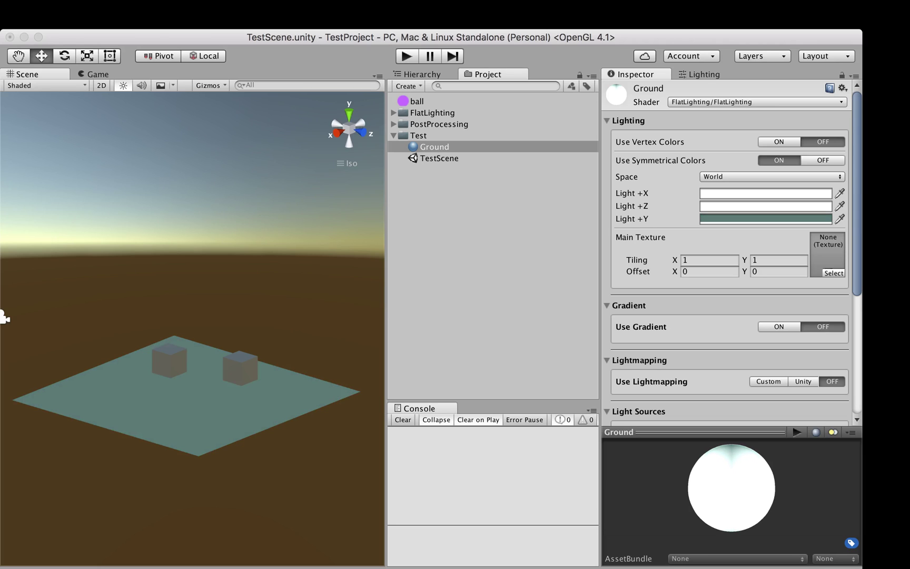
key(Return)
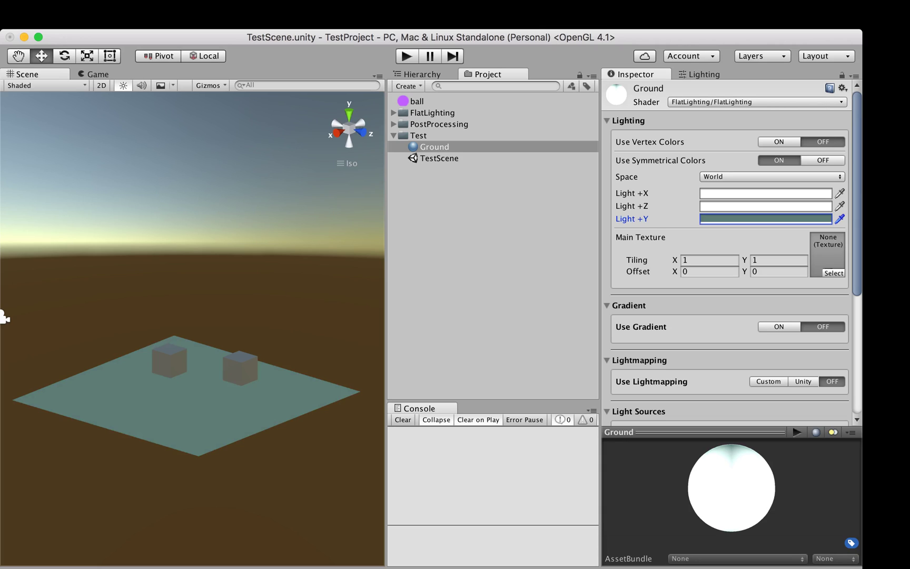
- Enable the gradient on the Ground material, with Local space and black as the gradient color
scroll(727, 253, down, 5)
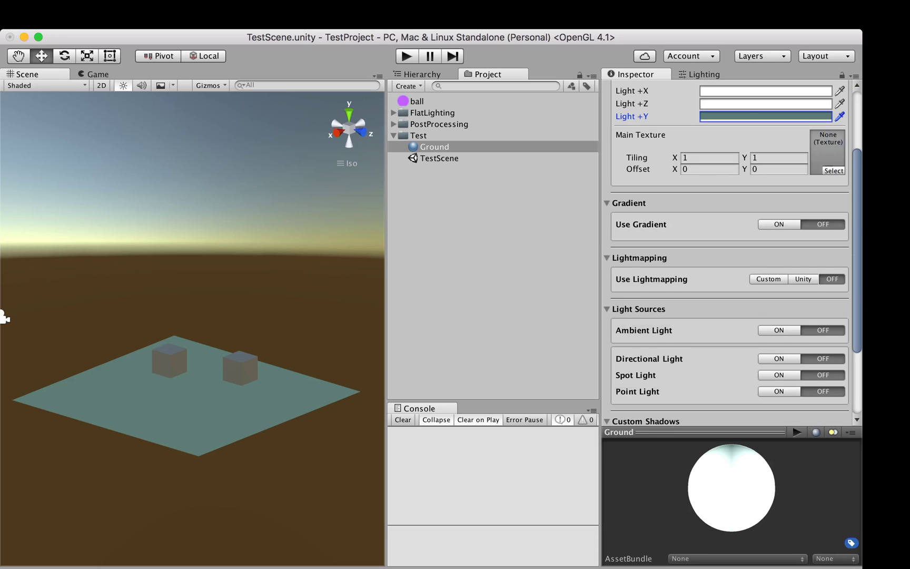
click(779, 212)
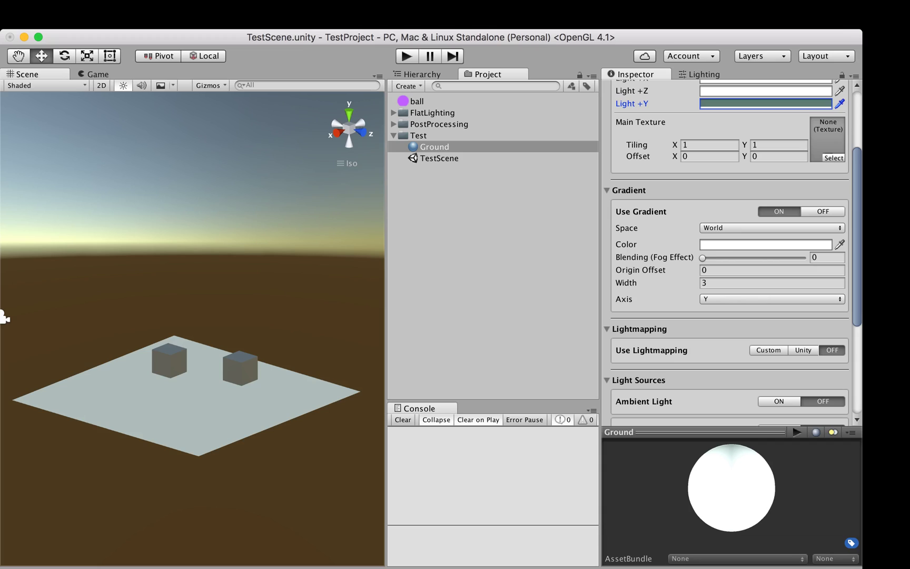
click(772, 228)
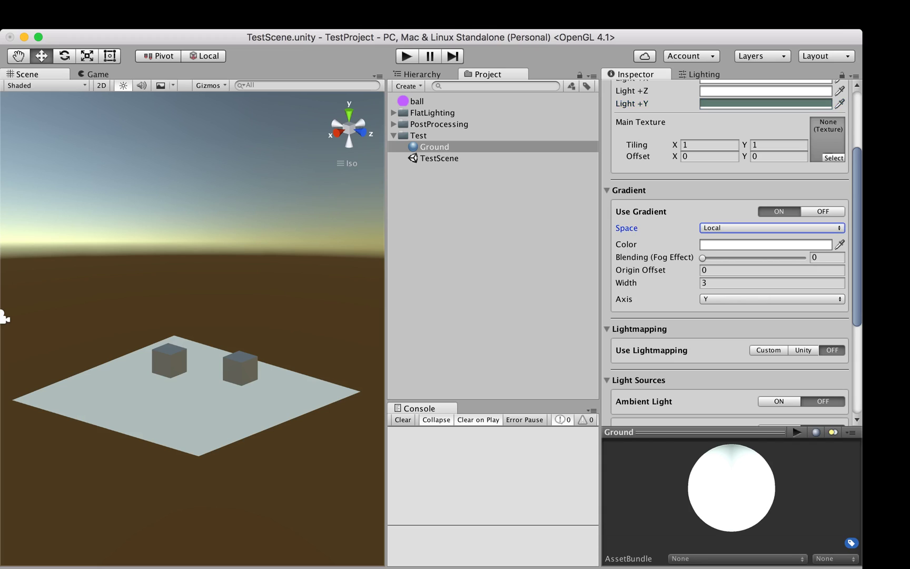
click(766, 244)
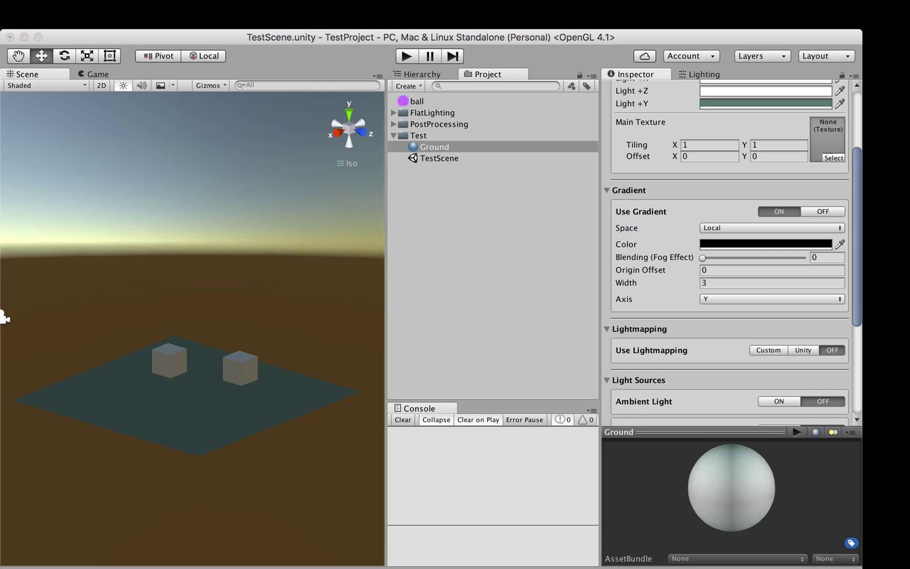
click(766, 245)
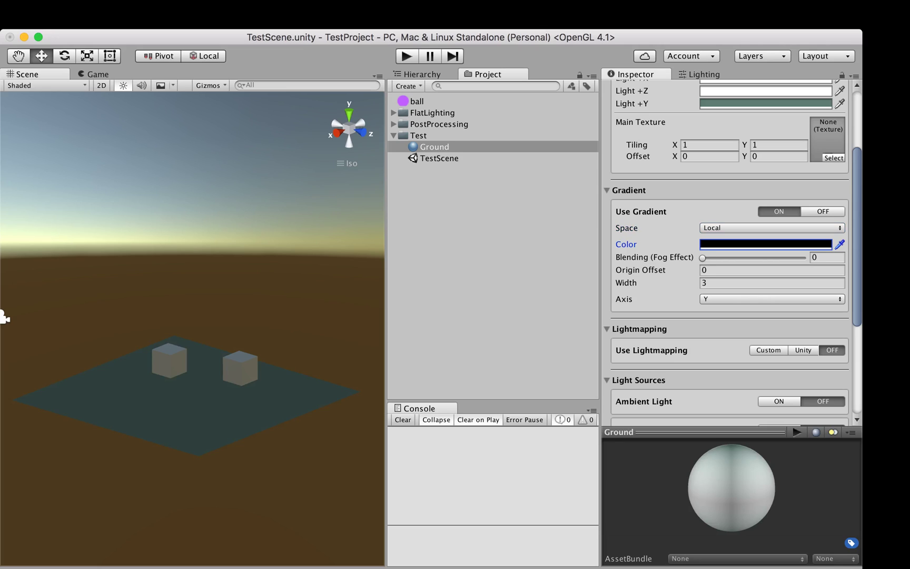
- Try gradient origin offsets of 3 and -0.94 on the Ground material, with a width of 1
click(771, 271)
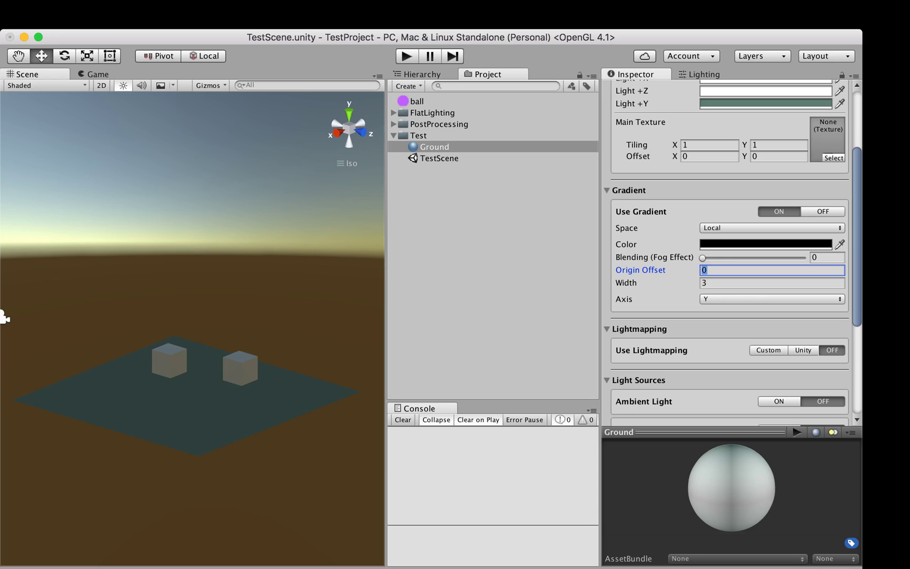
scroll(730, 252, up, 5)
scroll(729, 253, down, 5)
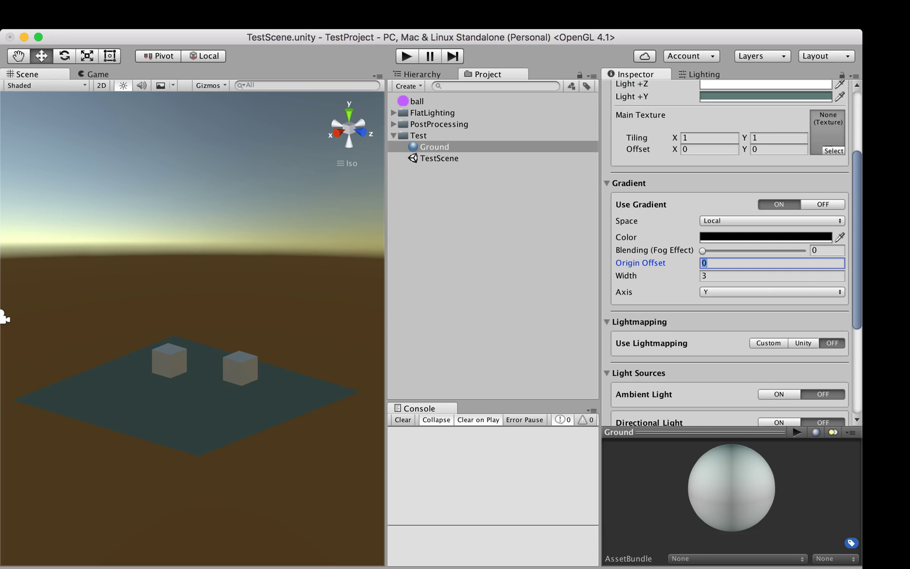
text(3)
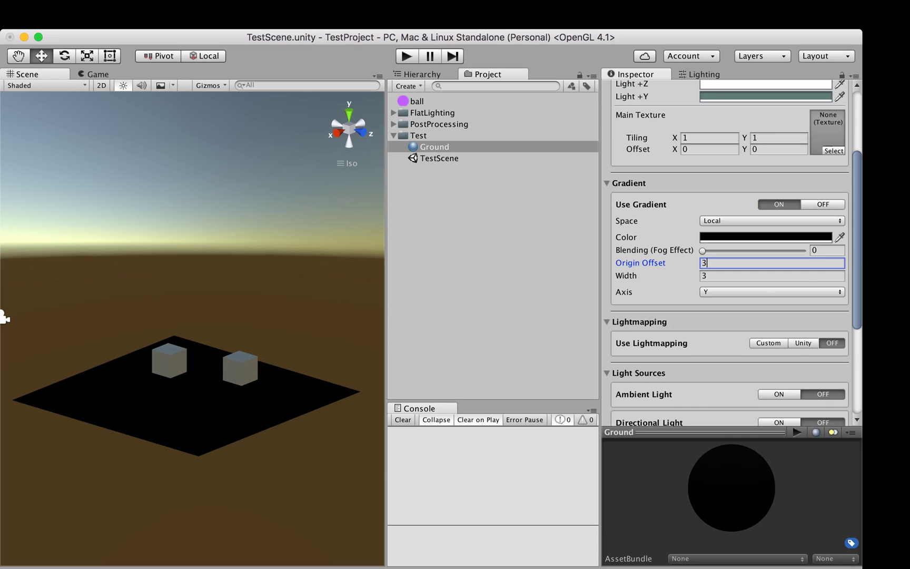
drag(642, 262, 563, 262)
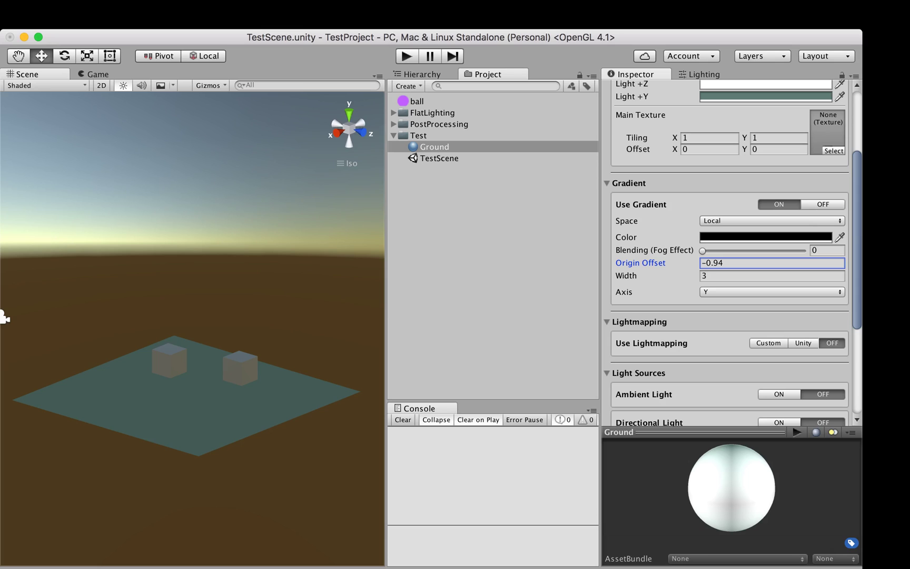
key(Tab)
text(1)
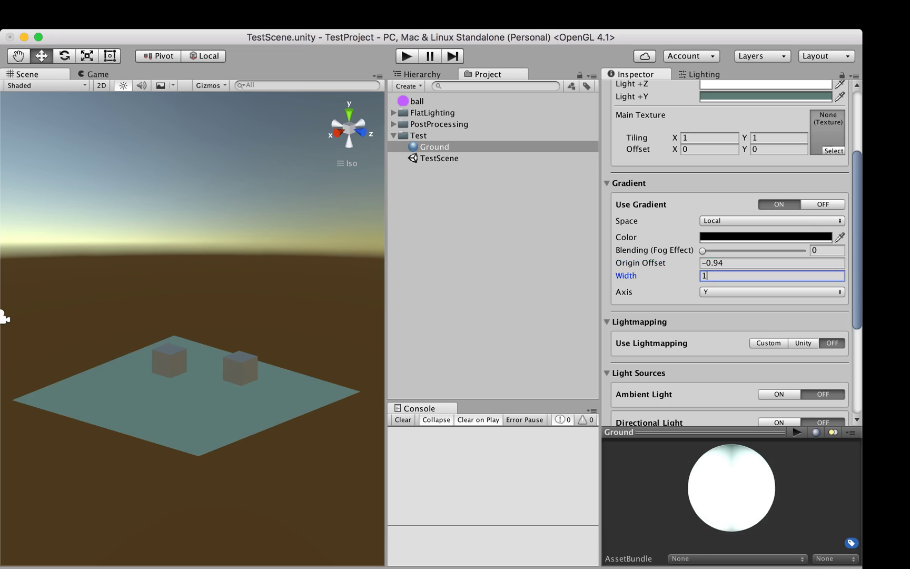
- Try gradient origin offsets of 0 and -0.06, narrowing the gradient width to 0.39
key(shift+Tab)
text(0)
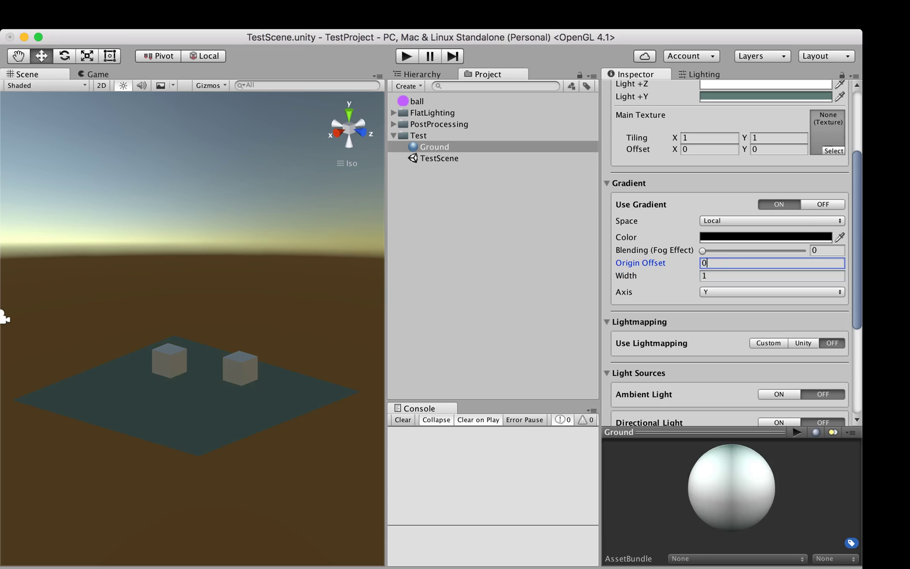
key(Tab)
text(0.11)
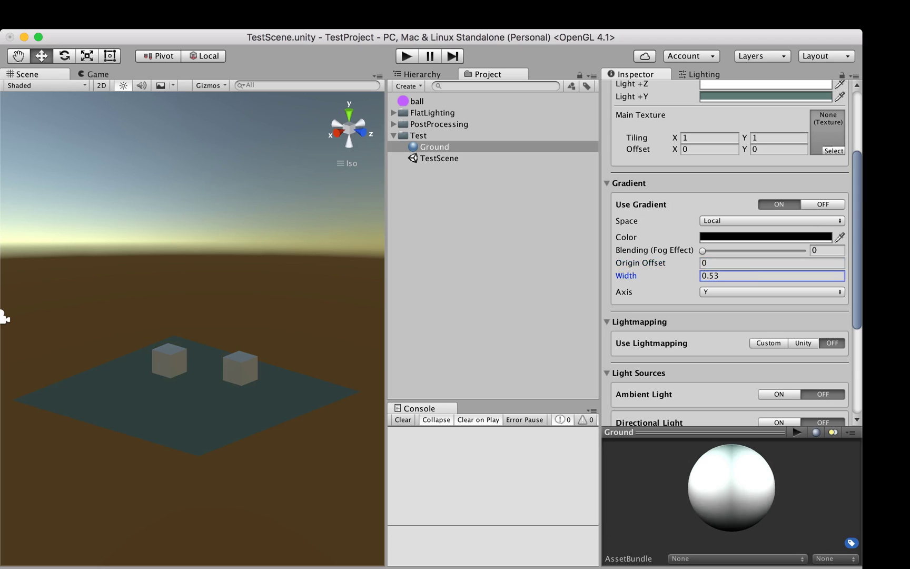
mouse_move(627, 276)
mouse_down()
mouse_move(656, 276)
mouse_move(628, 276)
mouse_move(634, 264)
mouse_up()
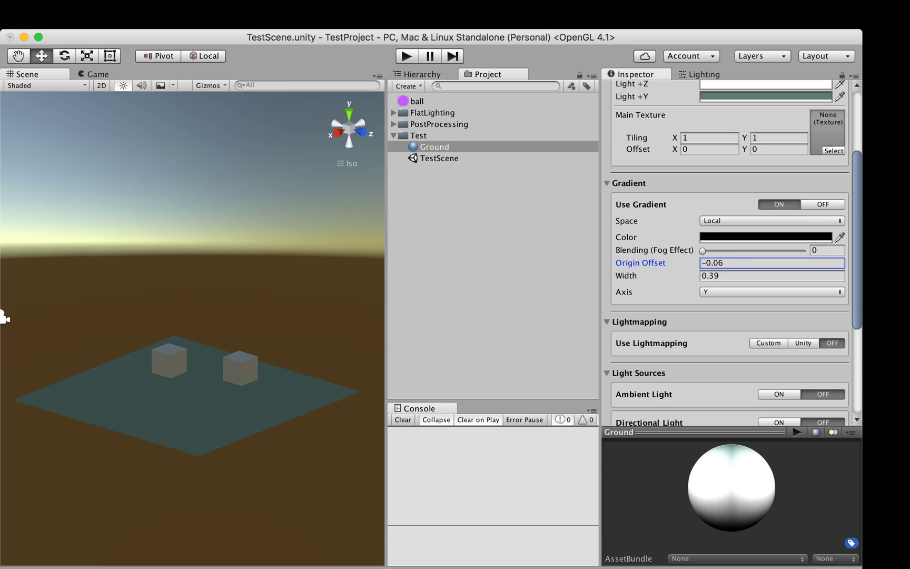
- Set the gradient's origin offset to -0.01 and its width to 0.1
drag(5, 317, 4, 317)
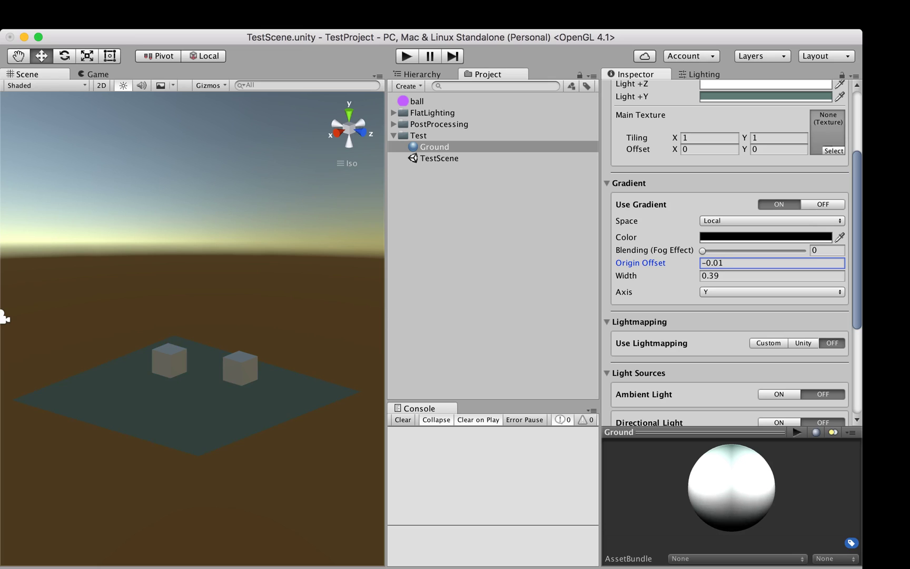
key(Tab)
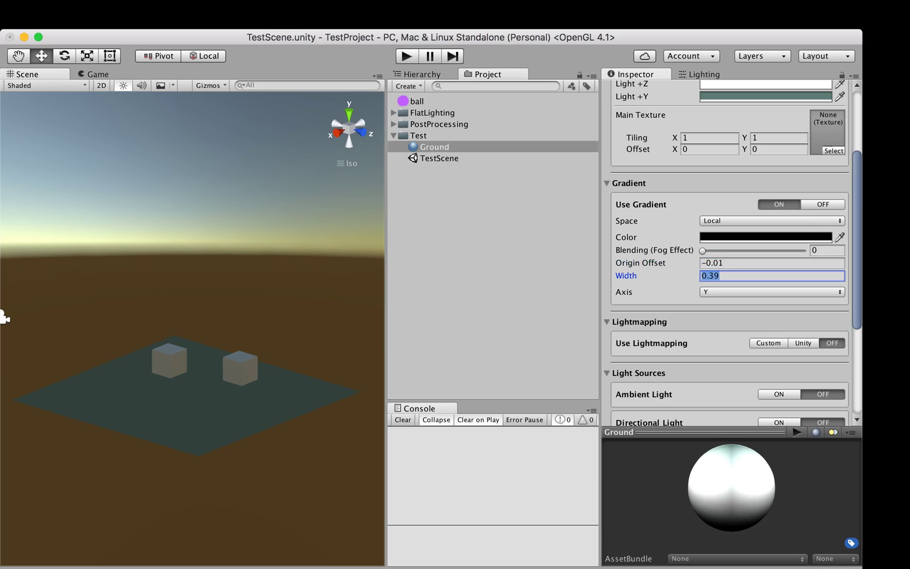
text(0.1)
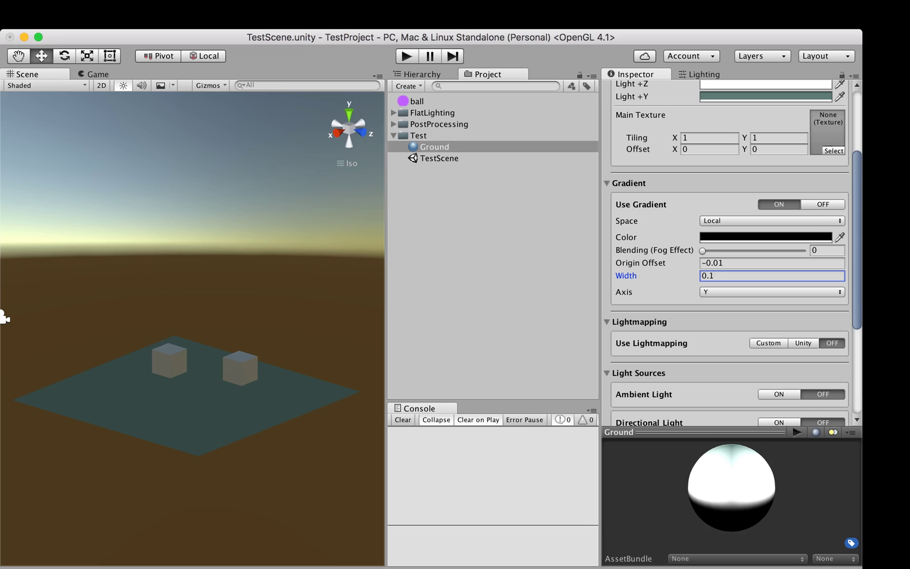
- Try the Ground gradient along the Z axis with a width of 1, and switch its axis to X
click(772, 293)
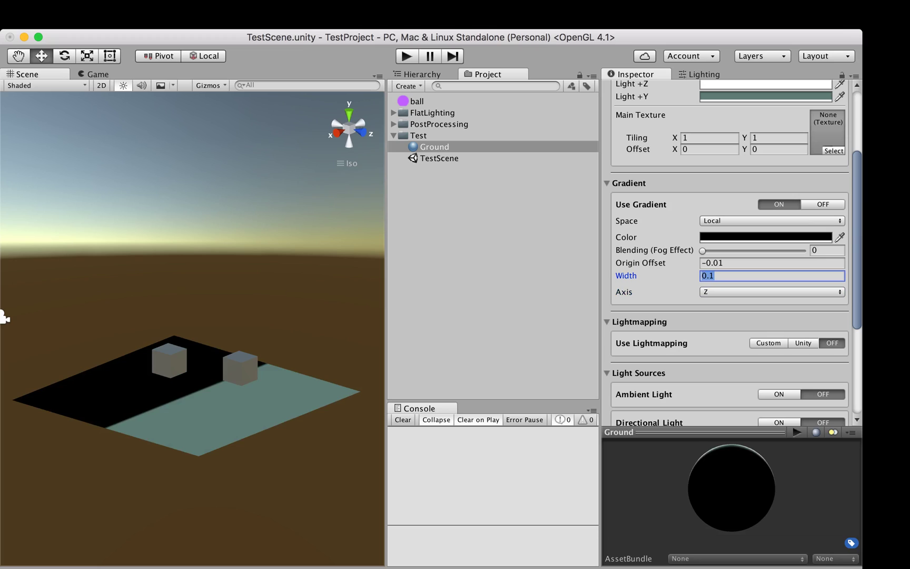
text(1)
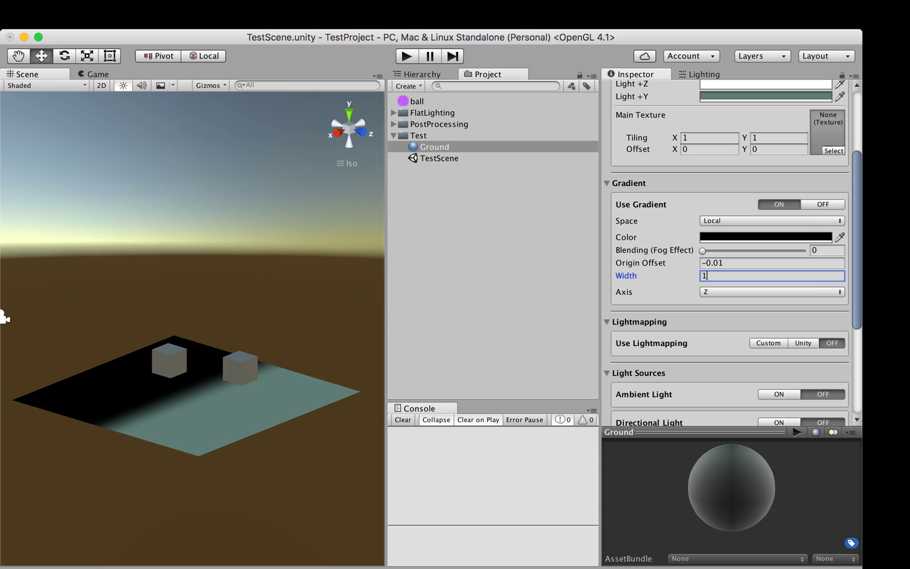
click(772, 292)
click(772, 267)
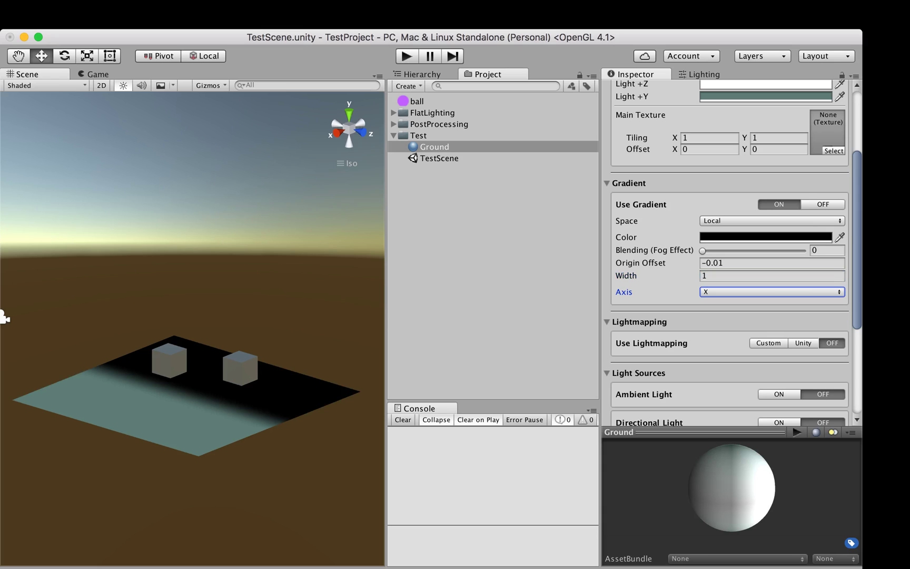
- Set the Ground gradient's axis to Free and raise its Z component to 0.76
click(772, 292)
click(772, 329)
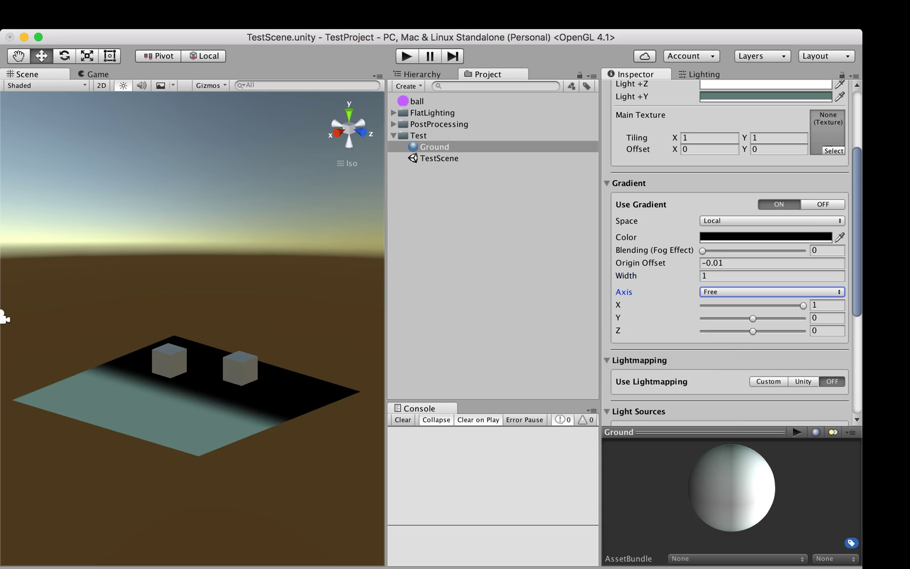
drag(753, 331, 791, 331)
- Set the Ground gradient's origin offset to 0, try a width of 3, and widen it to 8.36
click(772, 263)
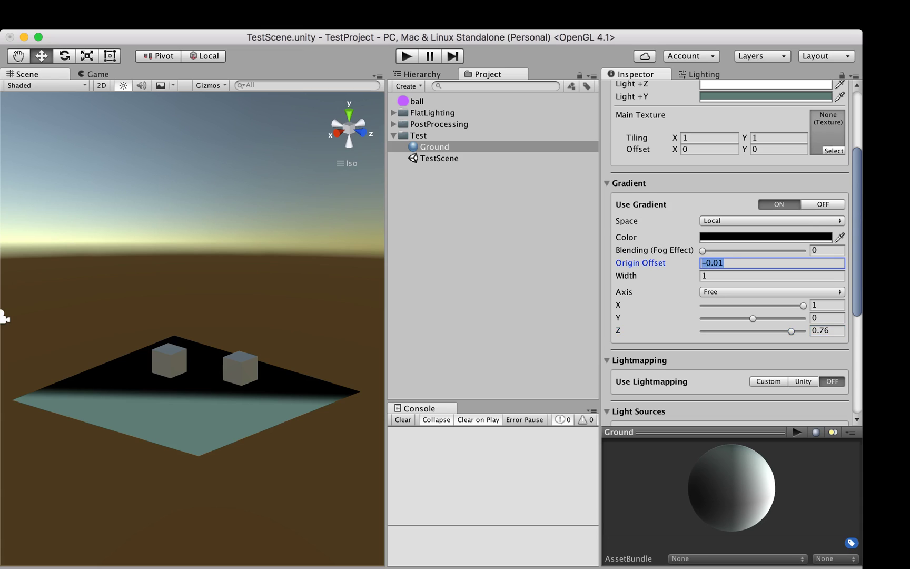
text(0)
key(Tab)
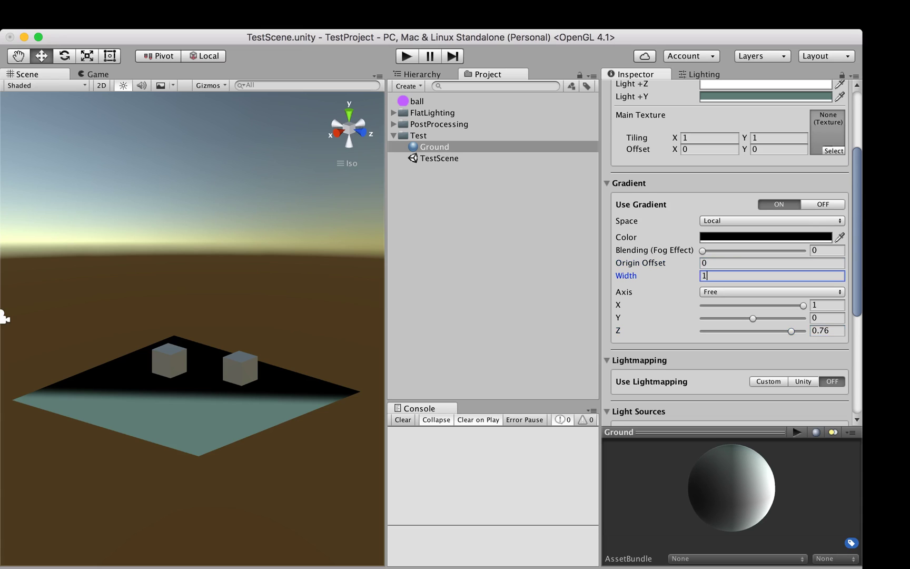
text(3)
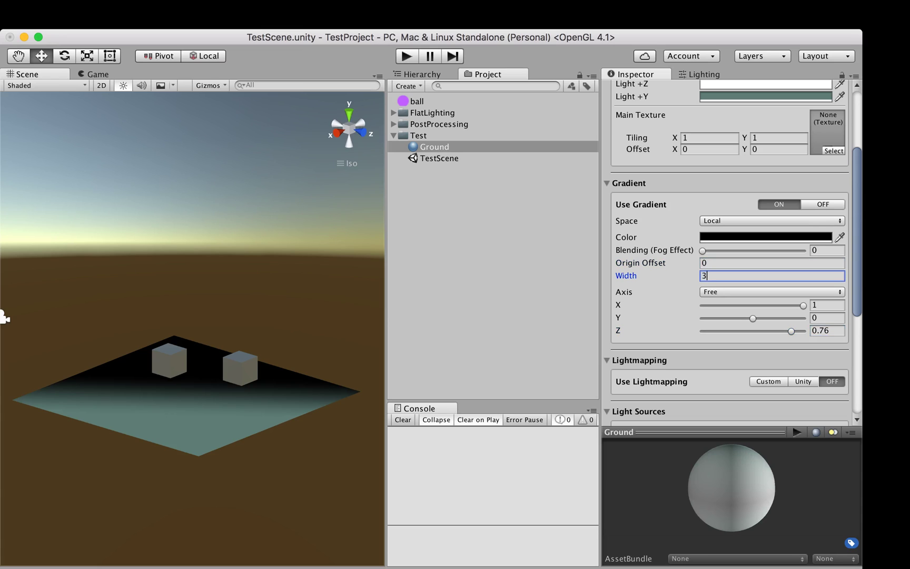
drag(626, 276, 690, 276)
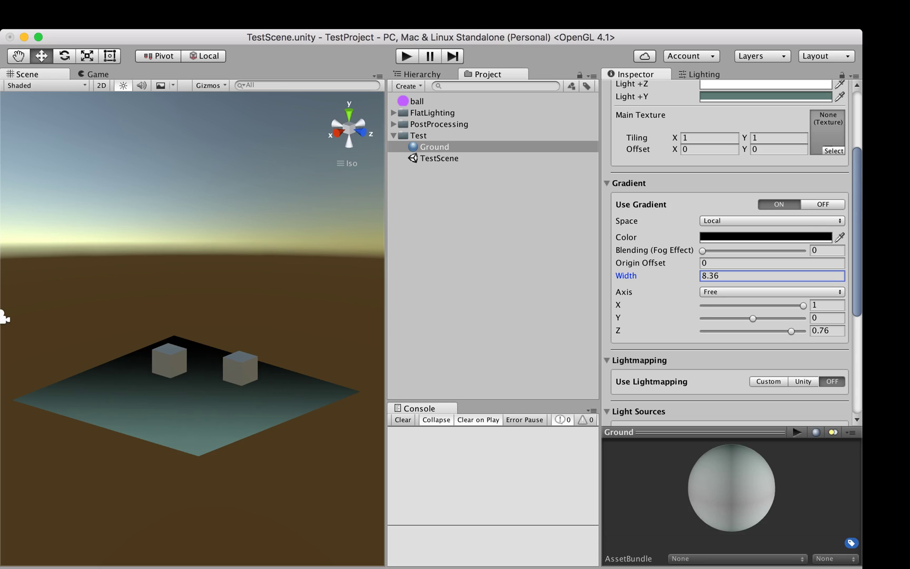
- Change the Ground gradient's color to dark blue and set its width to 8
key(super+Tab)
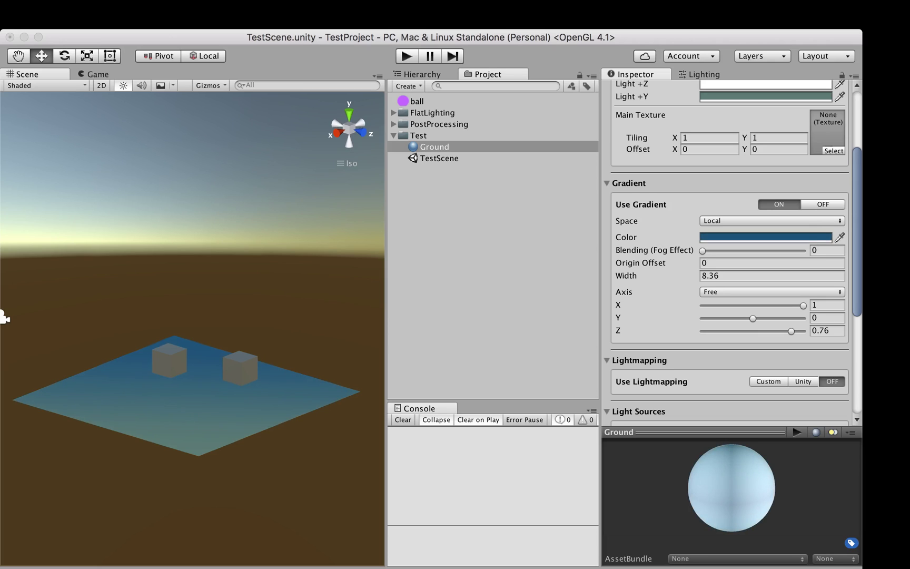
click(766, 238)
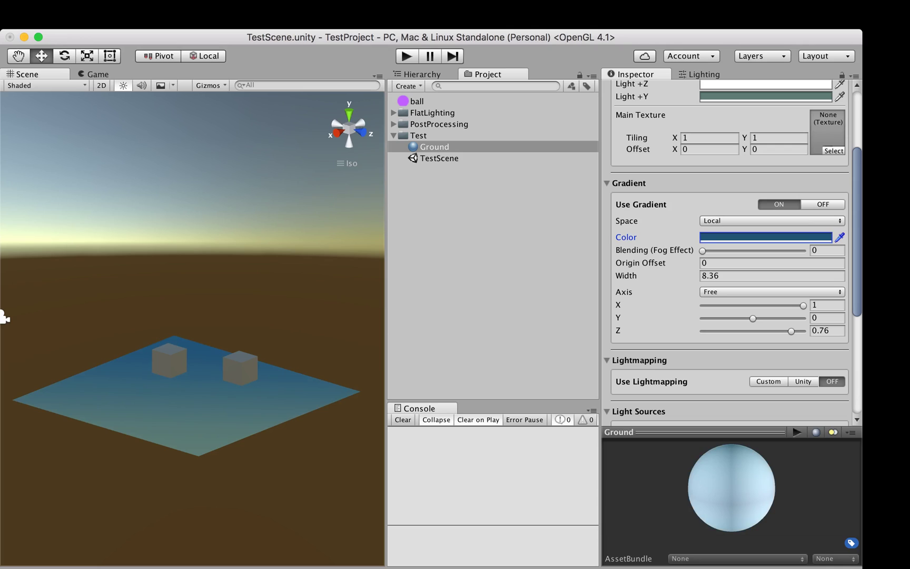
click(758, 276)
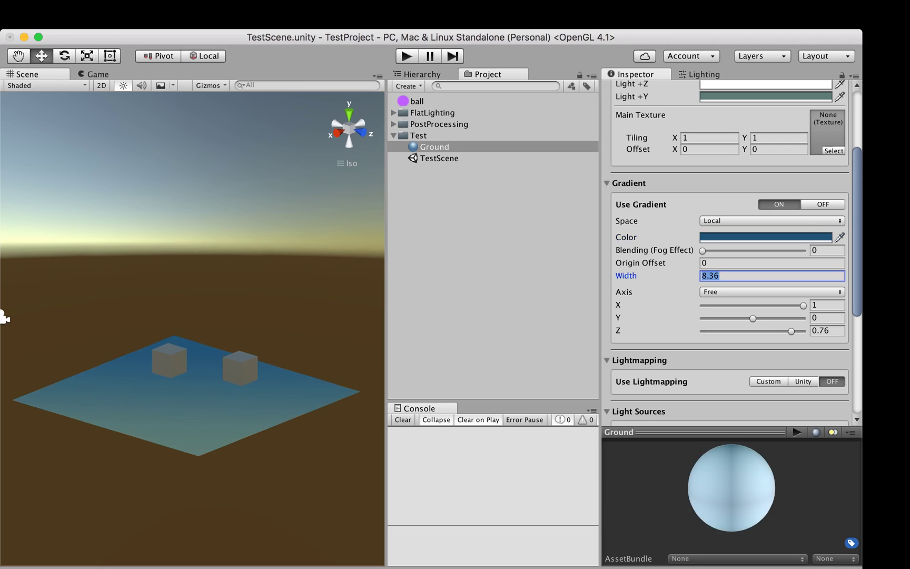
text(8)
- Try the Custom and Unity lightmapping modes on the Ground material and turn lightmapping back off
scroll(729, 253, down, 5)
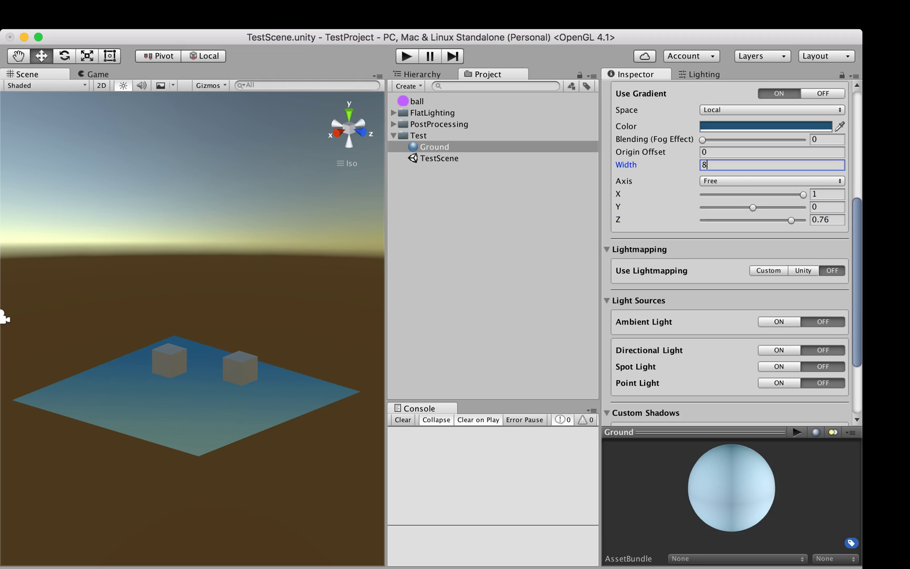
click(768, 271)
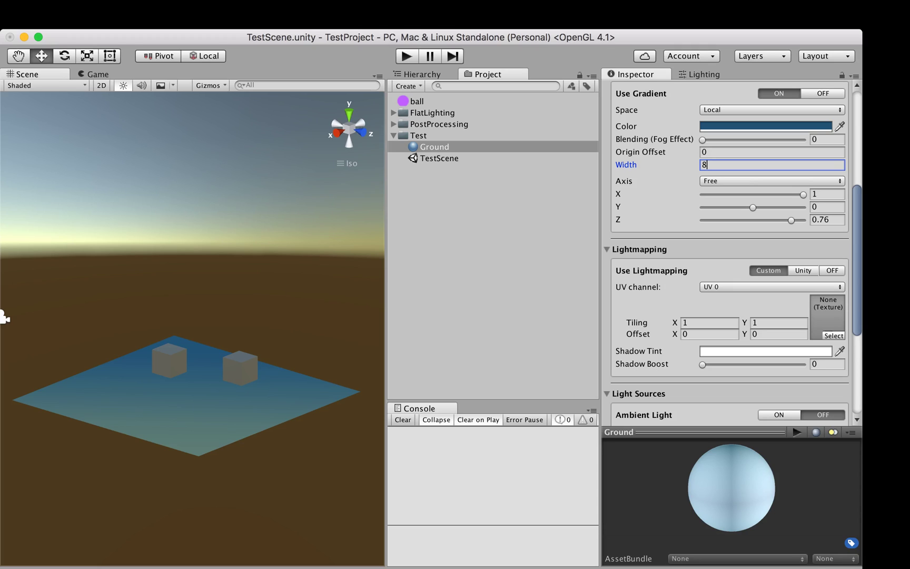
click(833, 271)
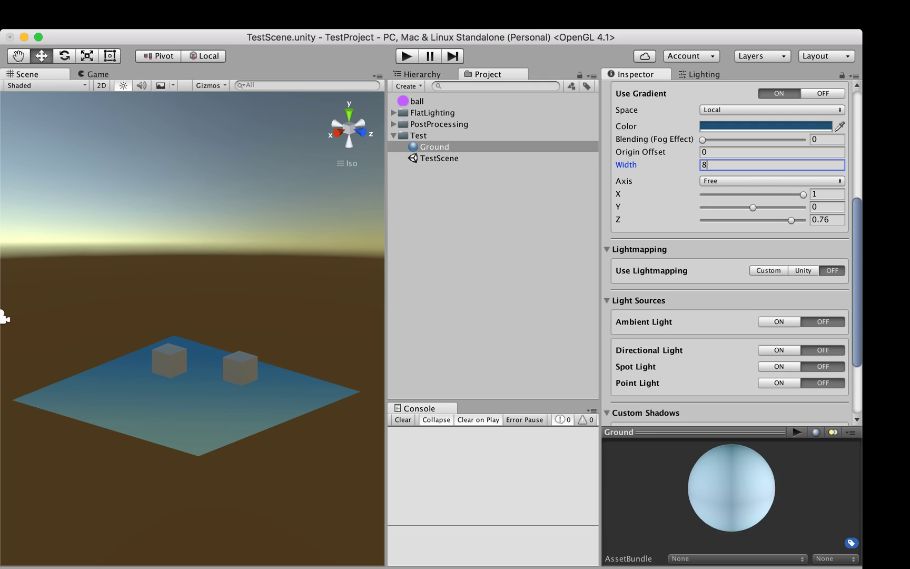
click(804, 270)
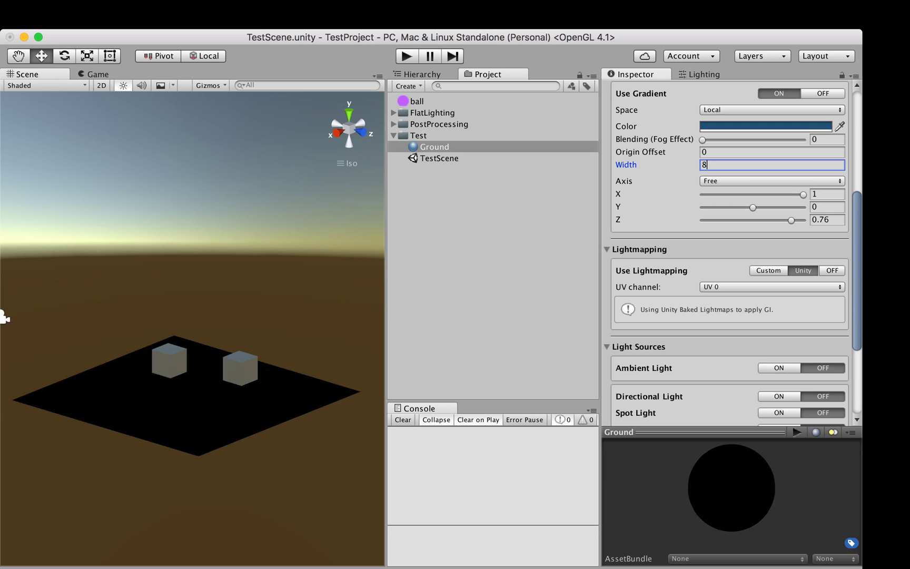
click(832, 271)
scroll(732, 253, down, 3)
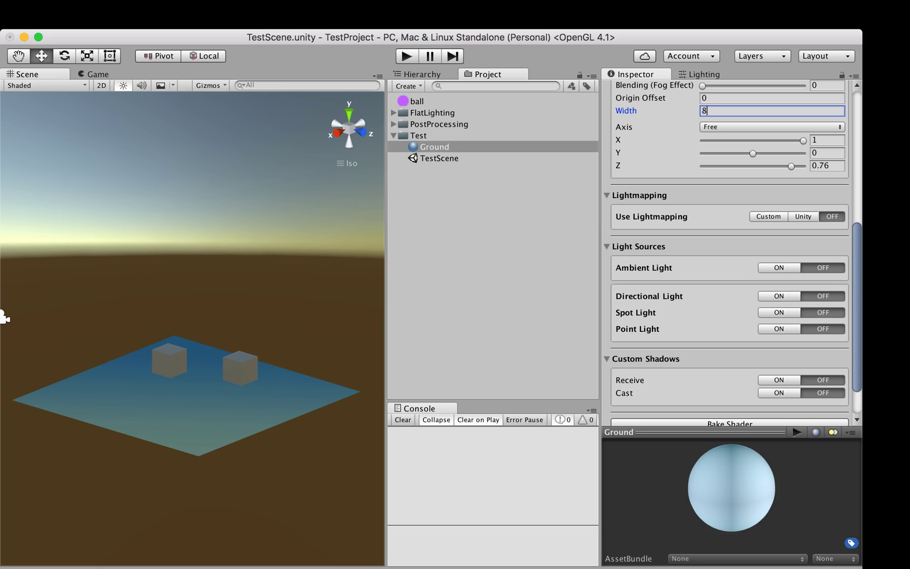
scroll(730, 253, down, 2)
scroll(729, 252, up, 15)
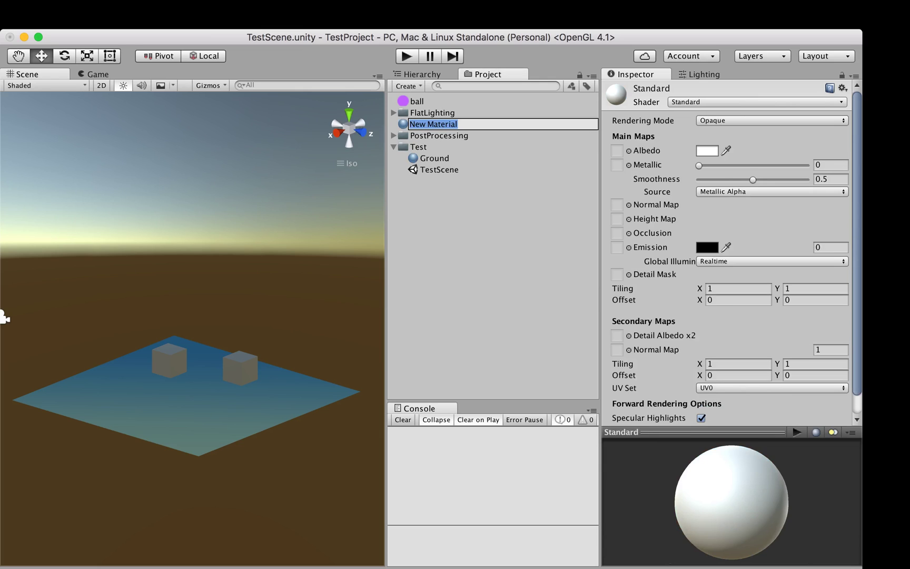
- Name the new material TestCube1
text(TstCube1)
key(Return)
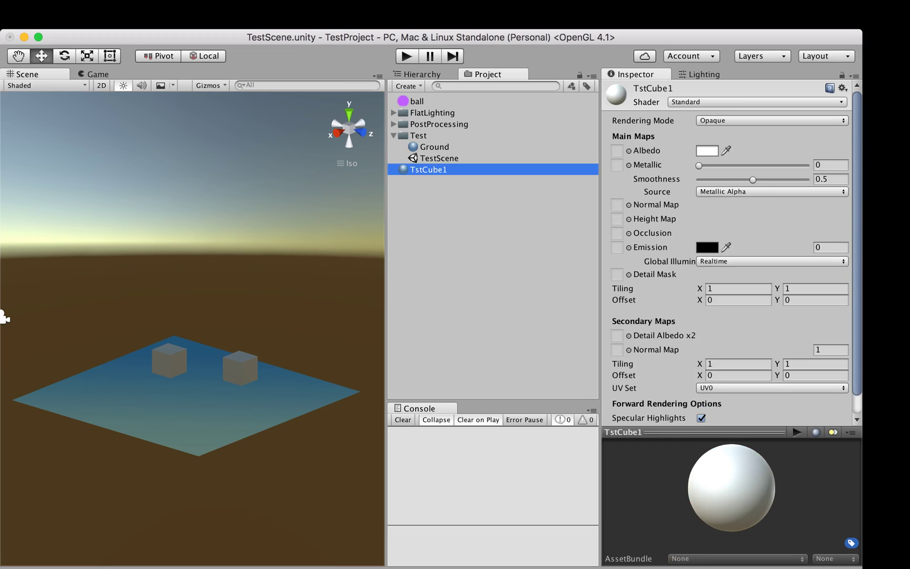
key(Return)
key(Left)
key(Right)
text(e)
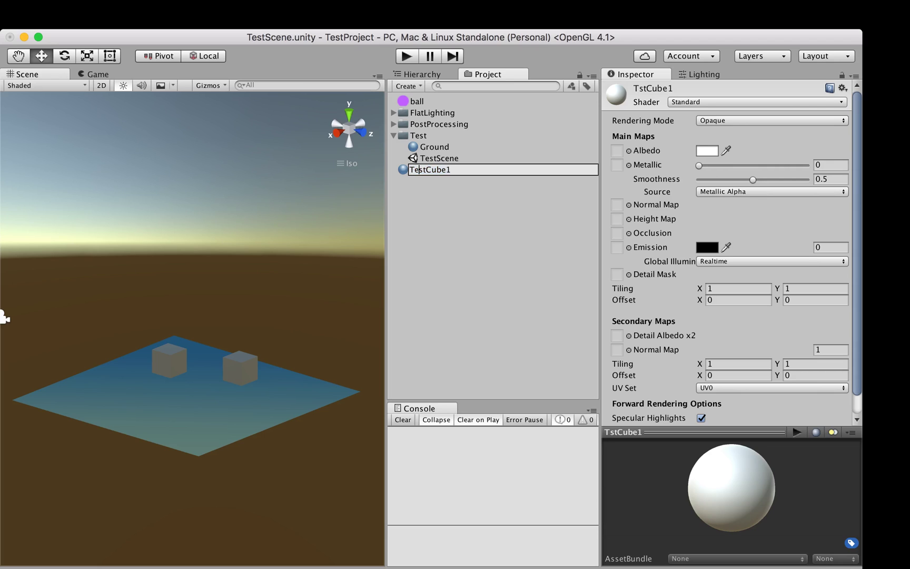
key(Return)
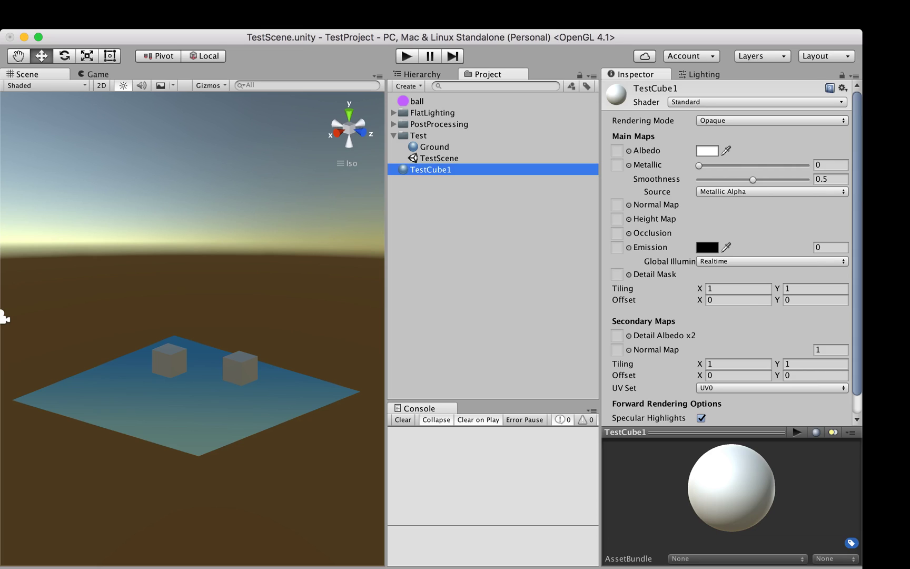
- Apply the TestCube1 material to the Cube (1) object and change its shader to FlatLighting/FlatLighting
click(241, 369)
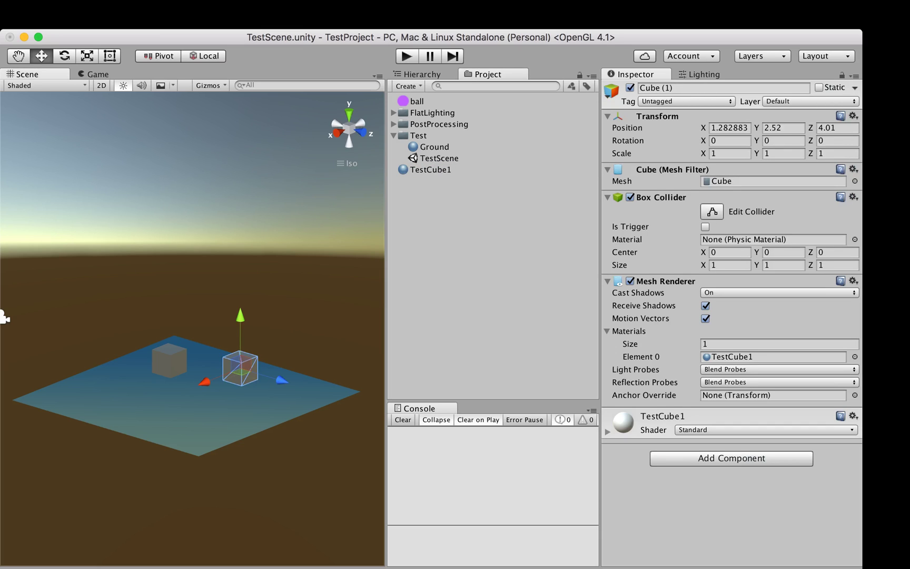
click(607, 431)
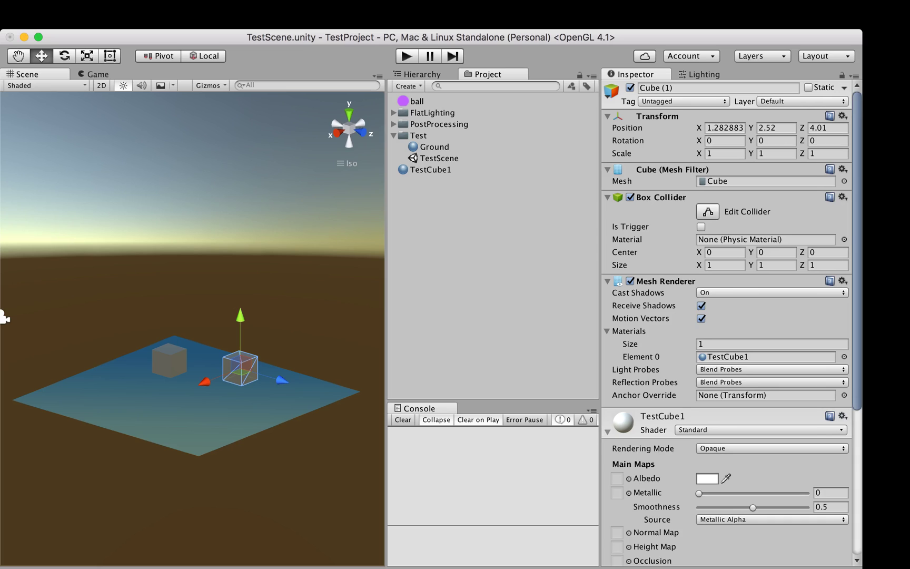
scroll(727, 322, down, 10)
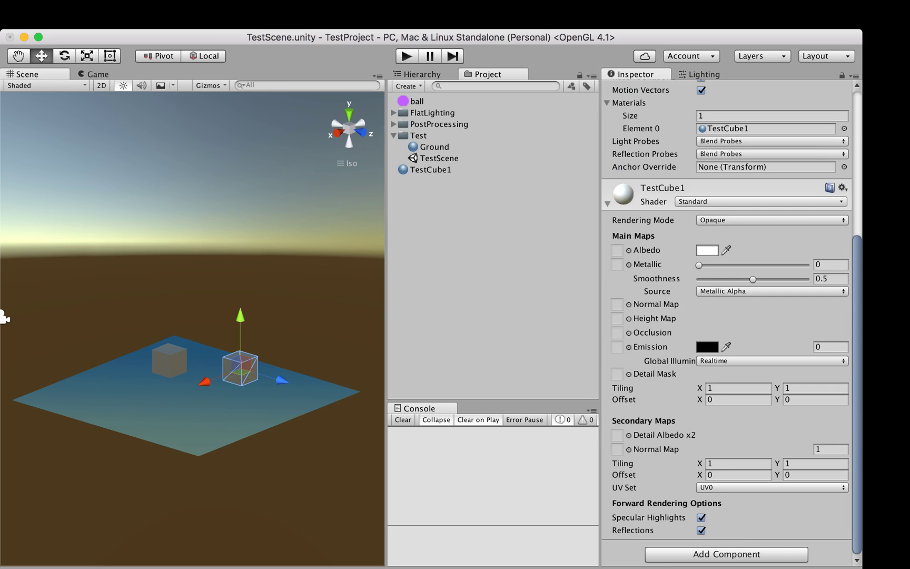
click(760, 202)
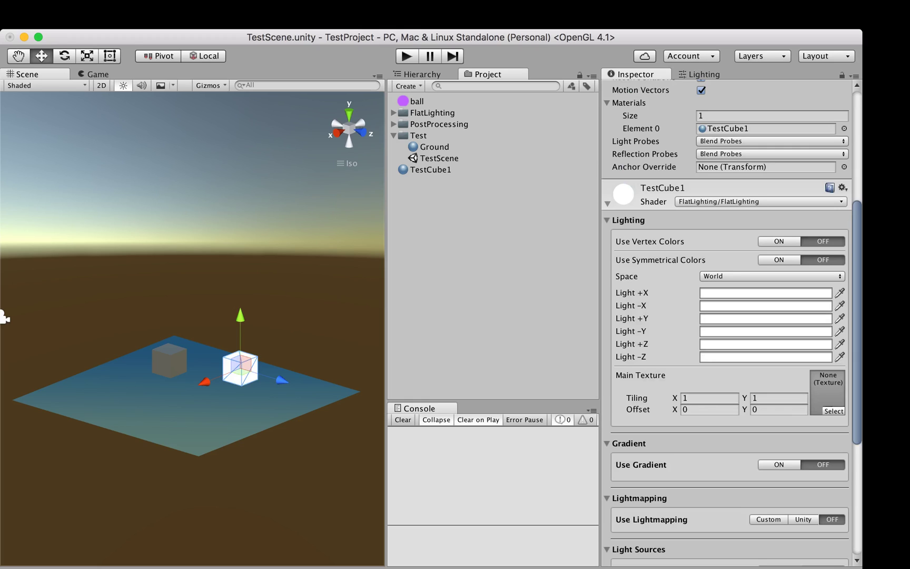
- Enable symmetrical colors on the TestCube1 material and set its Light +X color to red
alt+drag(285, 295, 153, 310)
middle_drag(153, 310, 118, 230)
alt+drag(118, 231, 129, 240)
scroll(184, 323, up, 8)
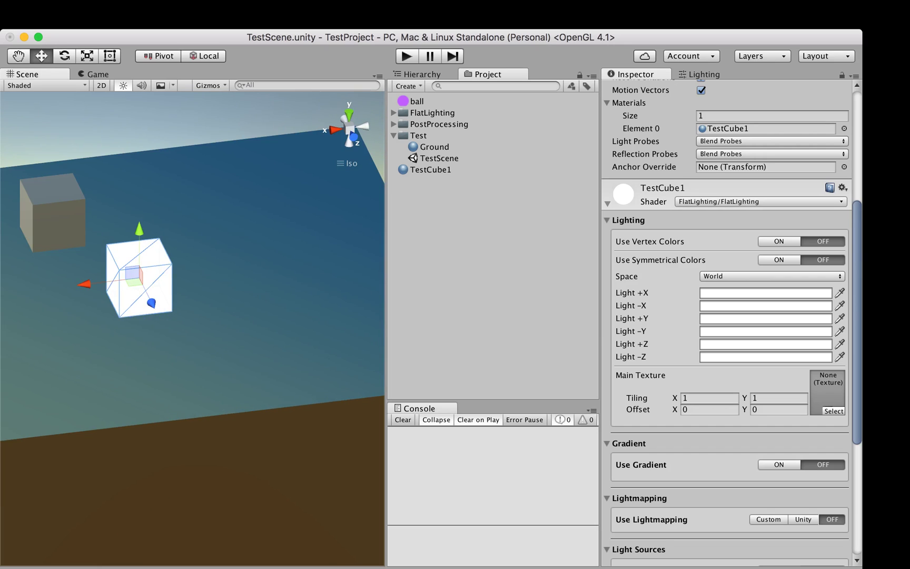
alt+drag(158, 295, 248, 296)
middle_drag(179, 288, 208, 301)
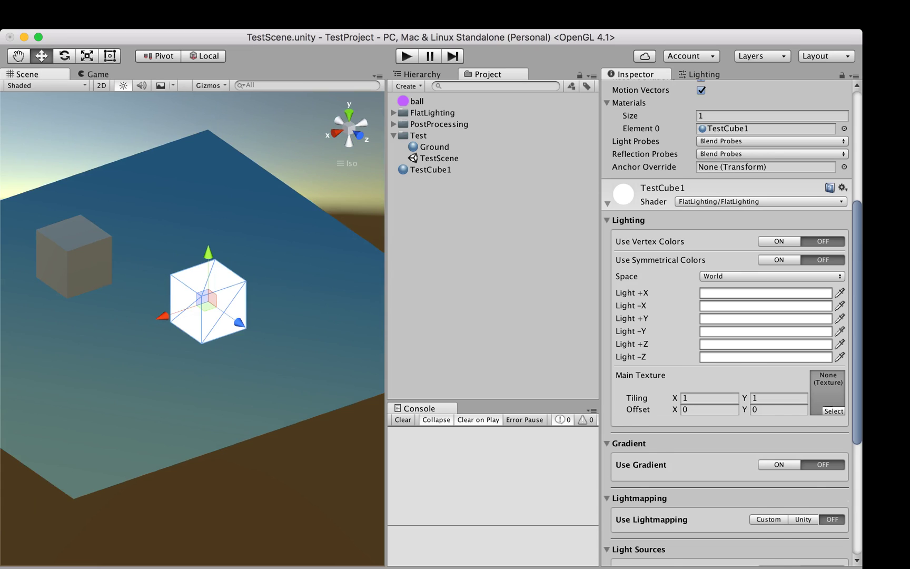
click(779, 259)
click(766, 293)
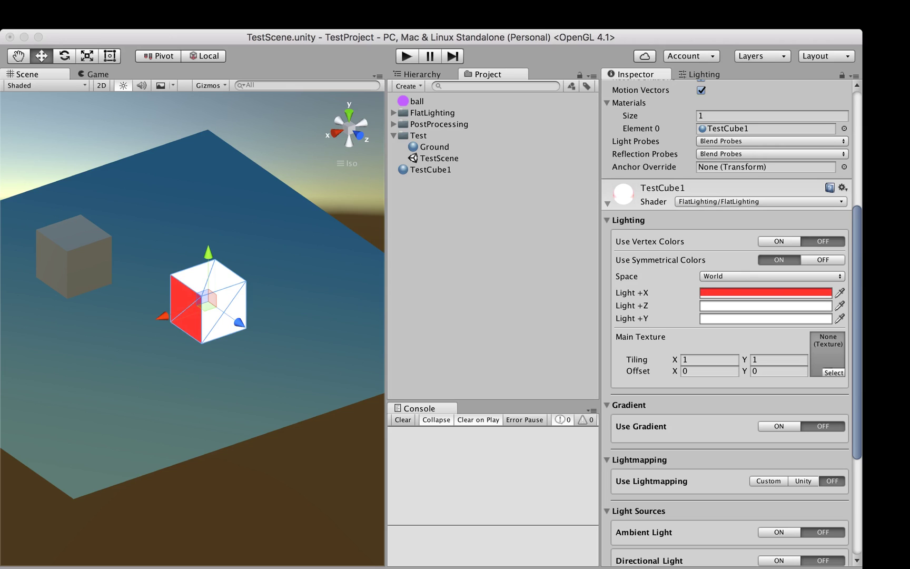
click(765, 292)
- Set TestCube1's Light +Z color to blue and Light +Y to yellow, viewing the cube along each axis
right_drag(206, 227, 298, 224)
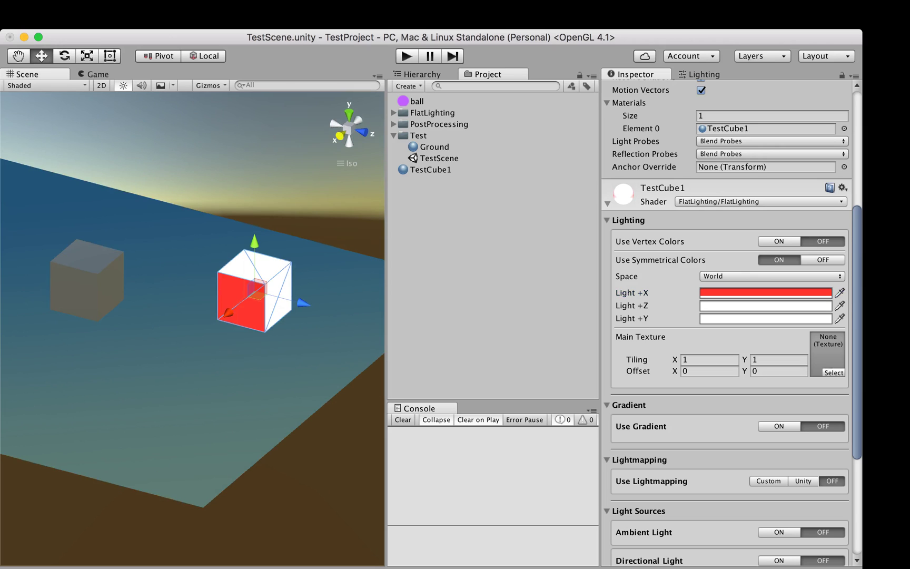
click(340, 136)
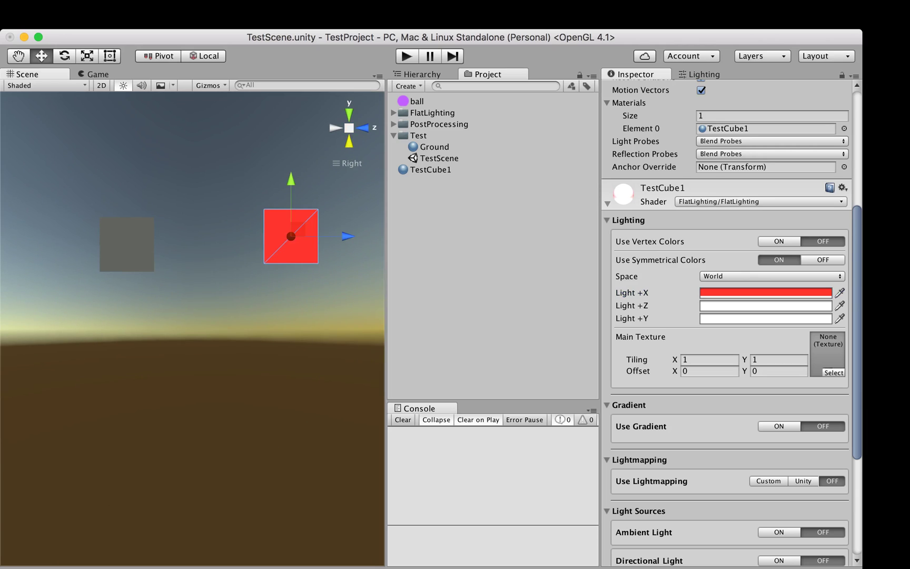
click(363, 128)
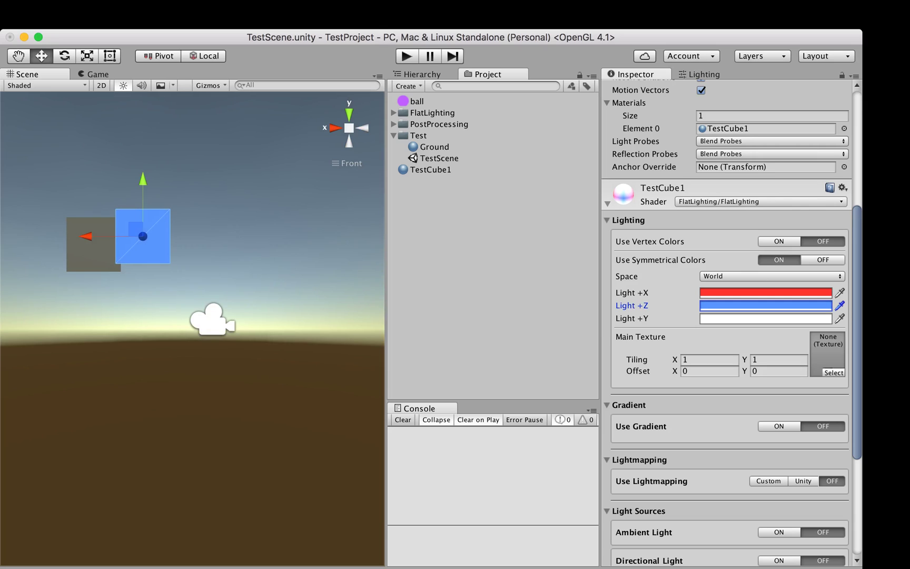
click(348, 113)
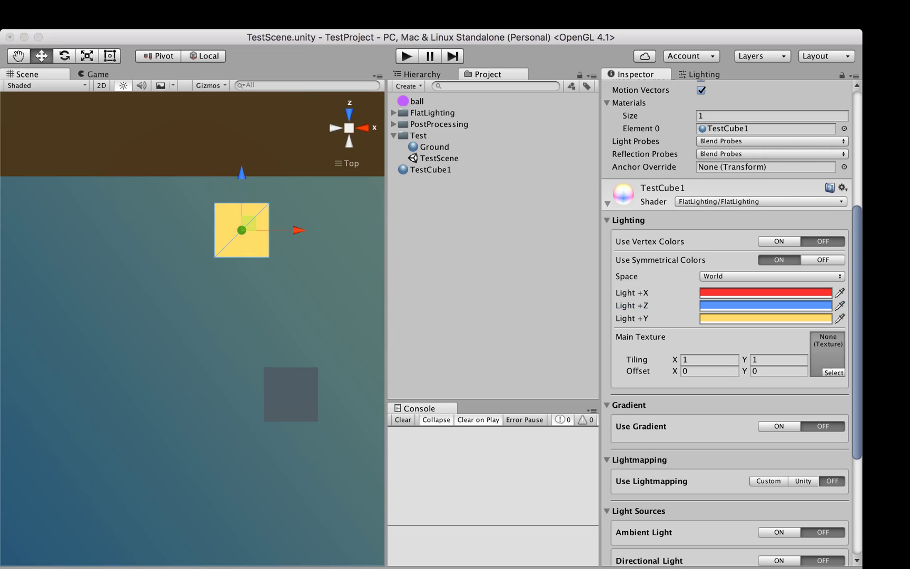
- Examine the symmetrical colors on the cube's top and opposite side faces from several angles
alt+drag(64, 316, 369, 211)
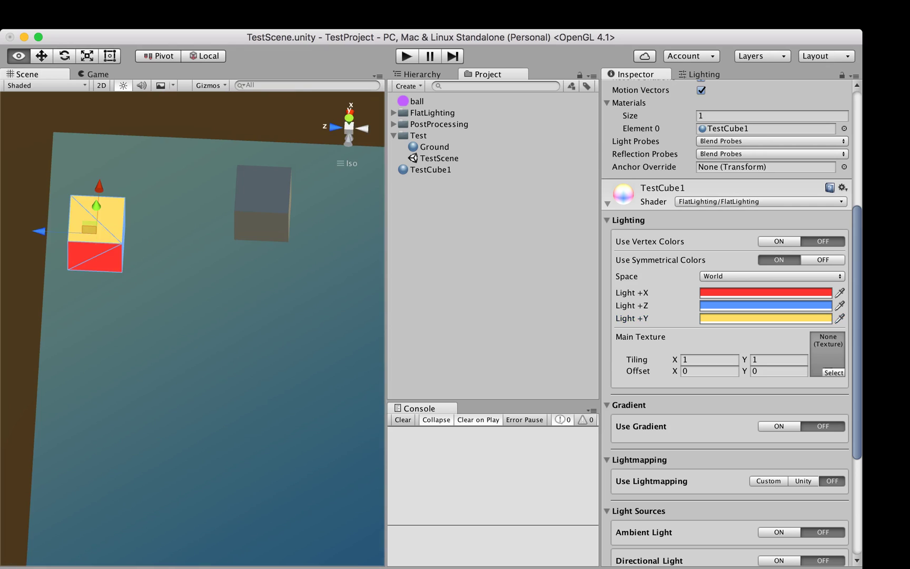
alt+drag(173, 343, 287, 290)
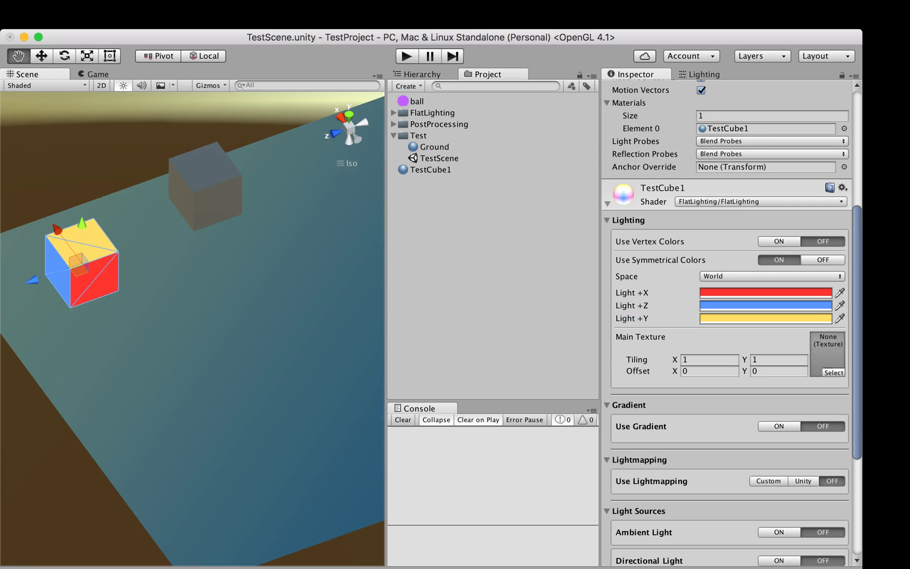
middle_drag(131, 316, 271, 332)
alt+drag(221, 327, 264, 237)
middle_drag(263, 237, 190, 322)
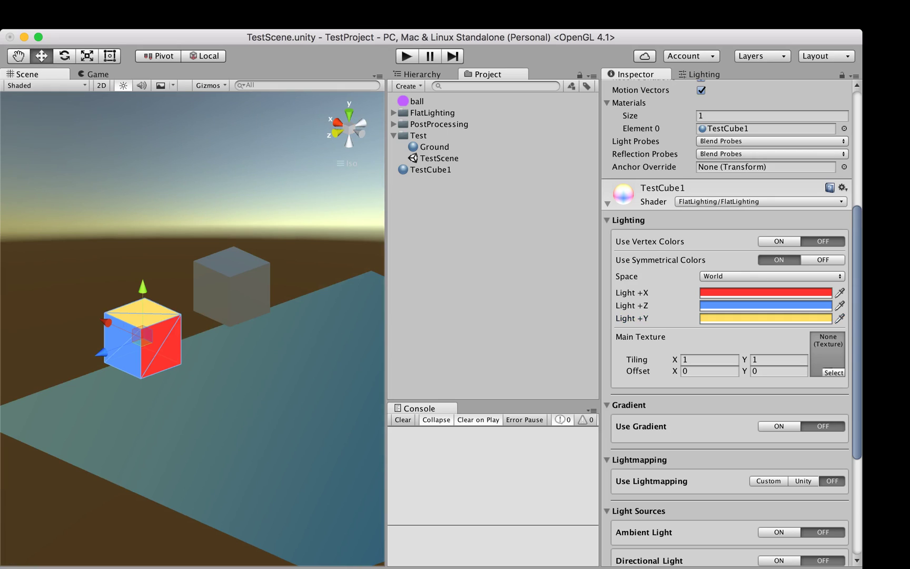
alt+drag(295, 253, 138, 265)
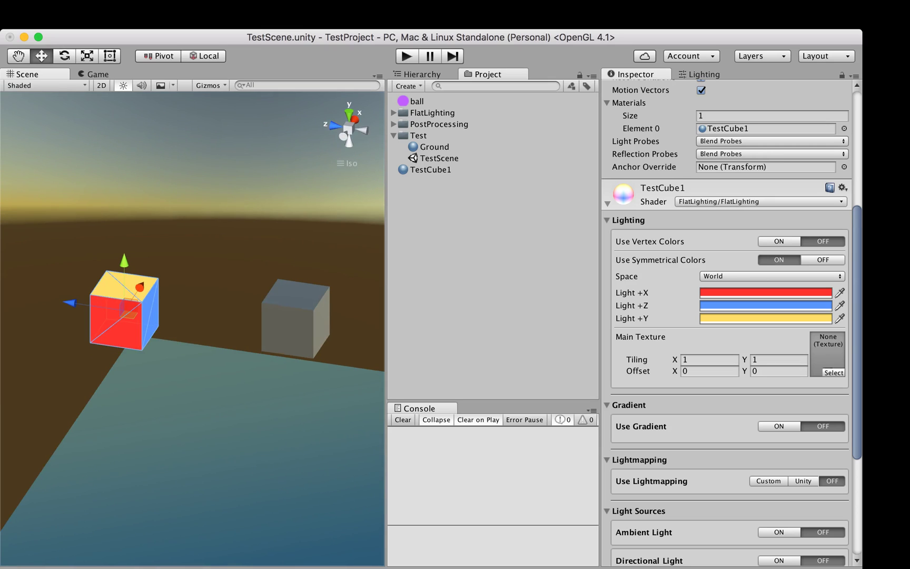
- Turn off symmetrical colors on the TestCube1 material and set its Light -Z color to green
click(823, 260)
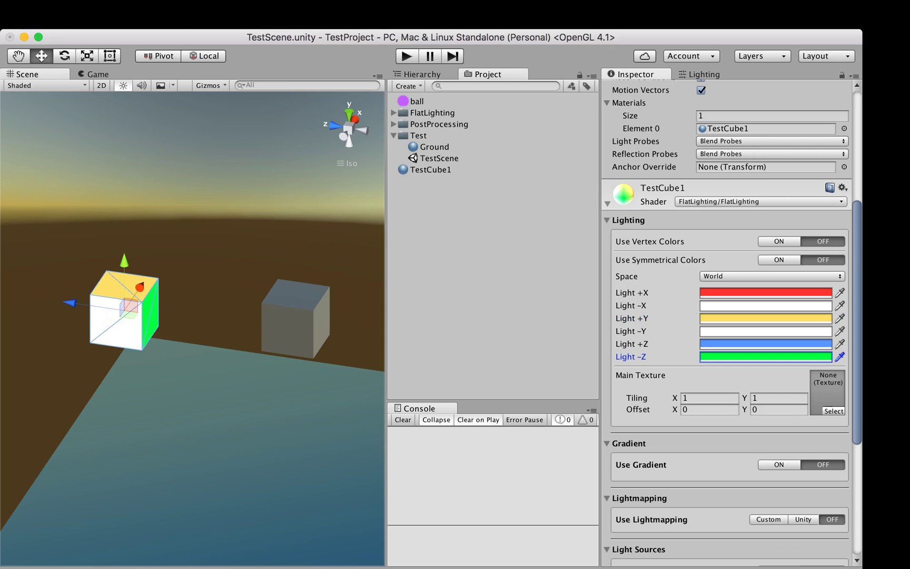
mouse_move(131, 222)
alt+mouse_down()
mouse_move(290, 222)
mouse_move(132, 221)
alt+mouse_up()
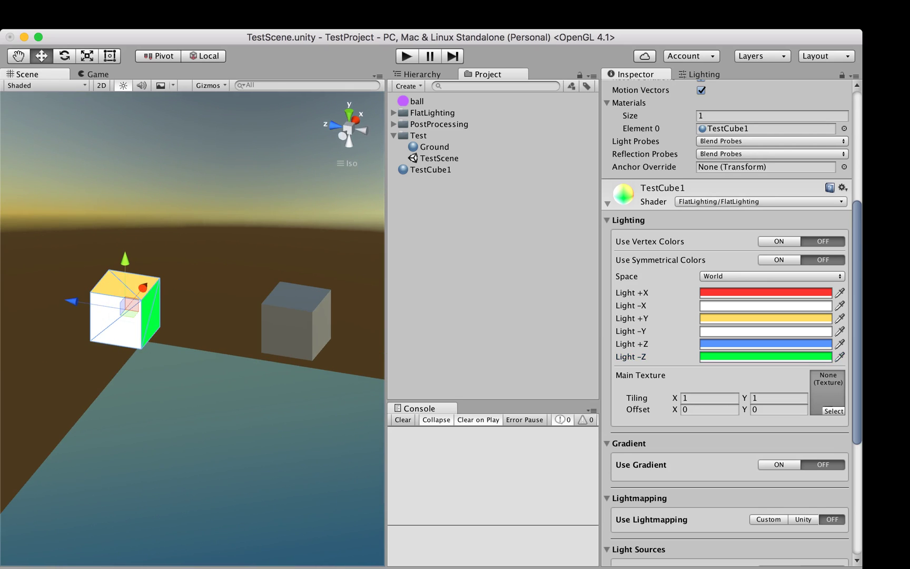
alt+drag(295, 315, 274, 316)
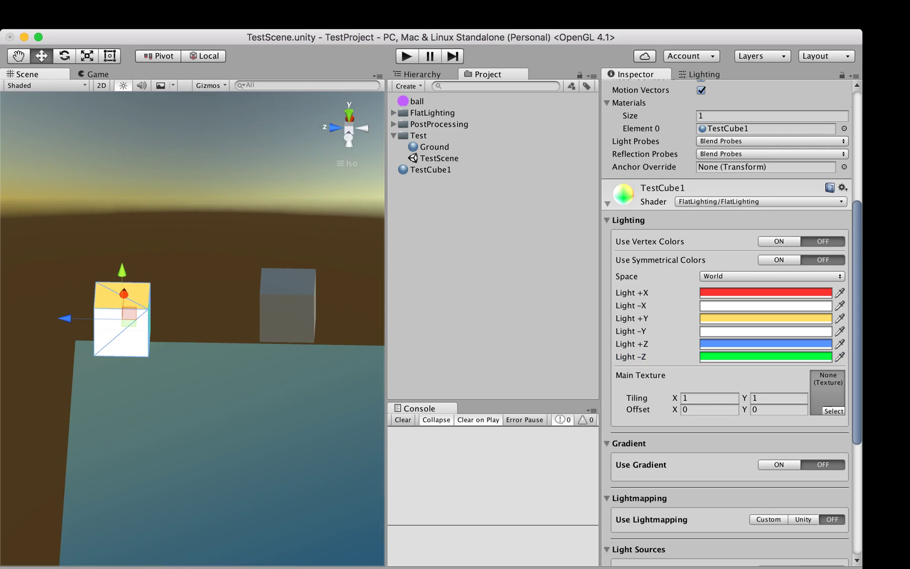
- Set TestCube1's Light -Y color to red and its Light -X color to magenta
alt+drag(200, 379, 209, 237)
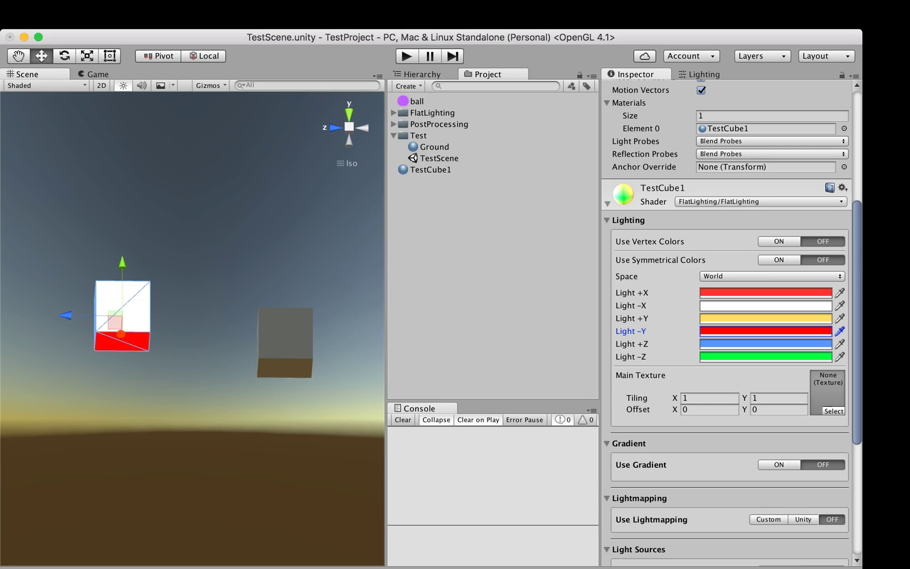
alt+drag(174, 211, 311, 371)
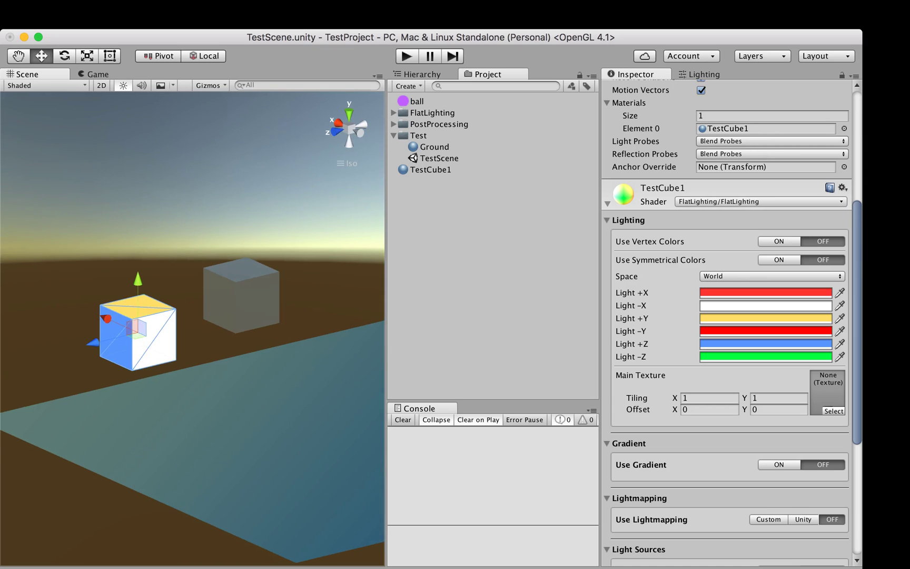
key(super+Tab)
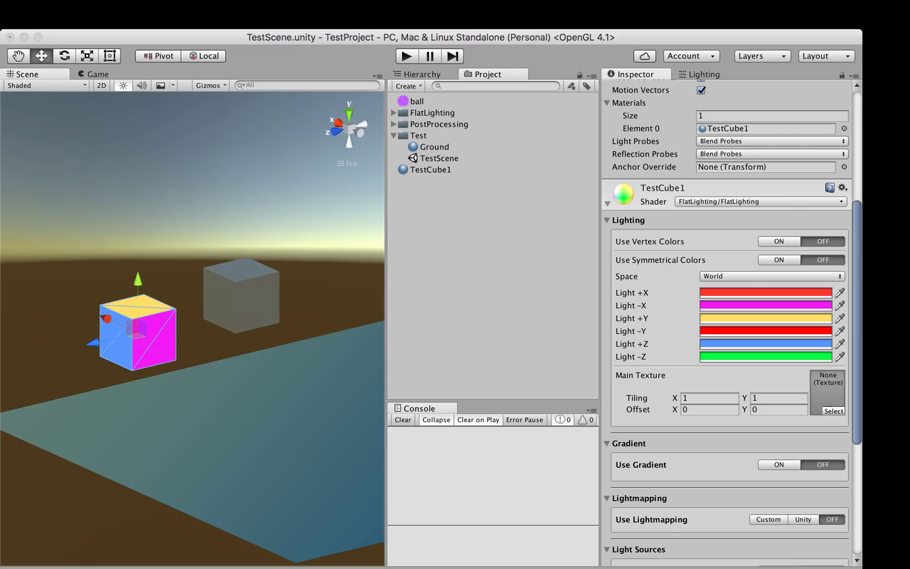
- Rotate Cube (1) slightly about its vertical axis to compare its face colors in World space
alt+drag(95, 263, 337, 290)
alt+drag(211, 306, 43, 295)
alt+drag(158, 305, 98, 300)
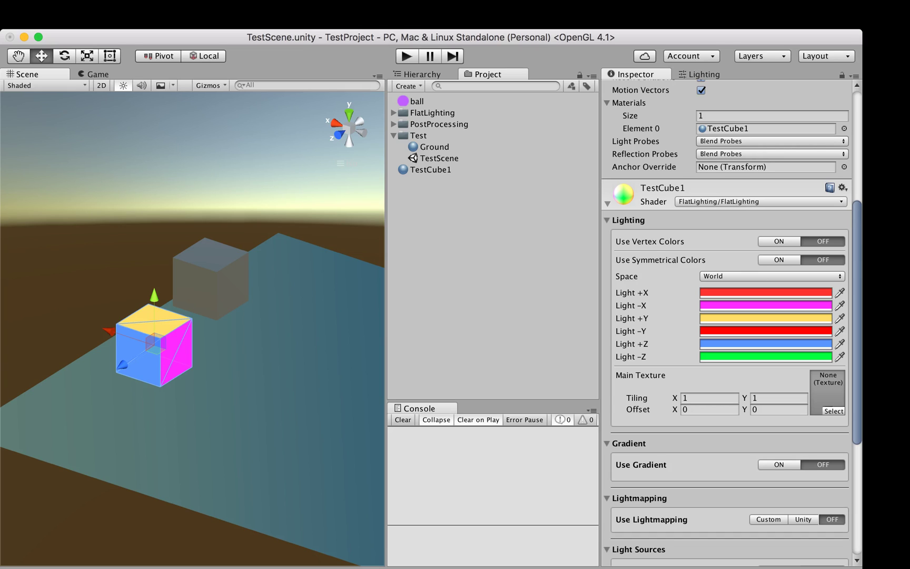
key(e)
drag(153, 371, 294, 357)
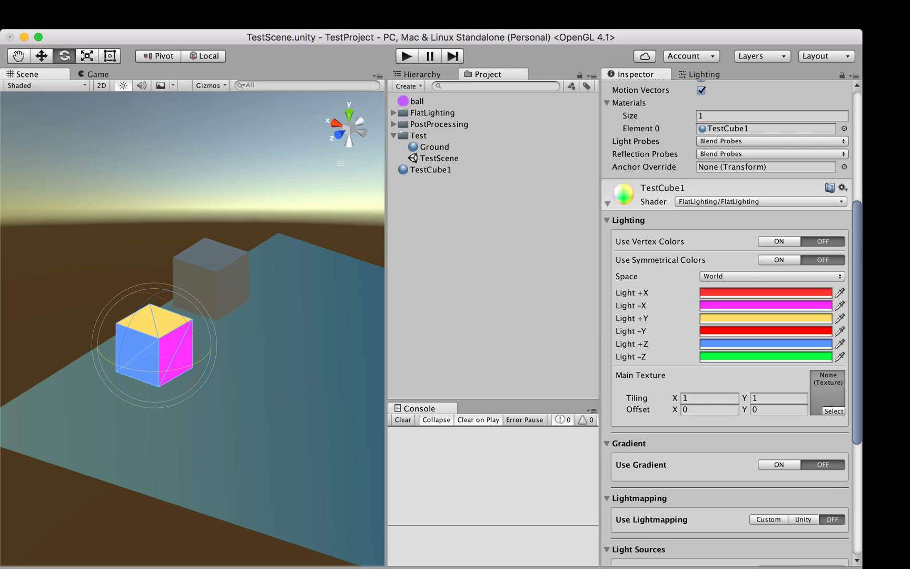
- Rotate the cube further about its vertical axis and test its colors with TestCube1's Space set to Local
middle_drag(126, 364, 156, 362)
alt+drag(155, 361, 350, 362)
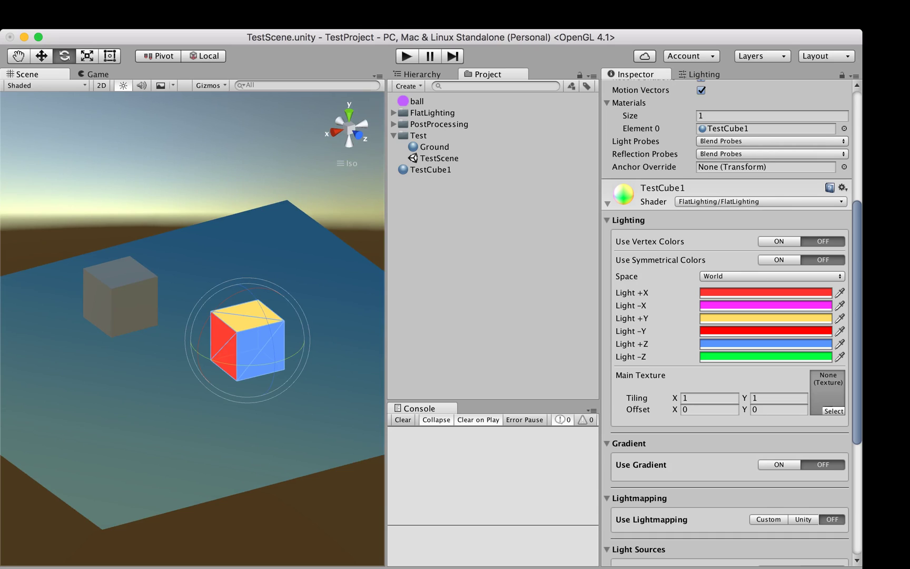
drag(232, 365, 352, 362)
click(771, 276)
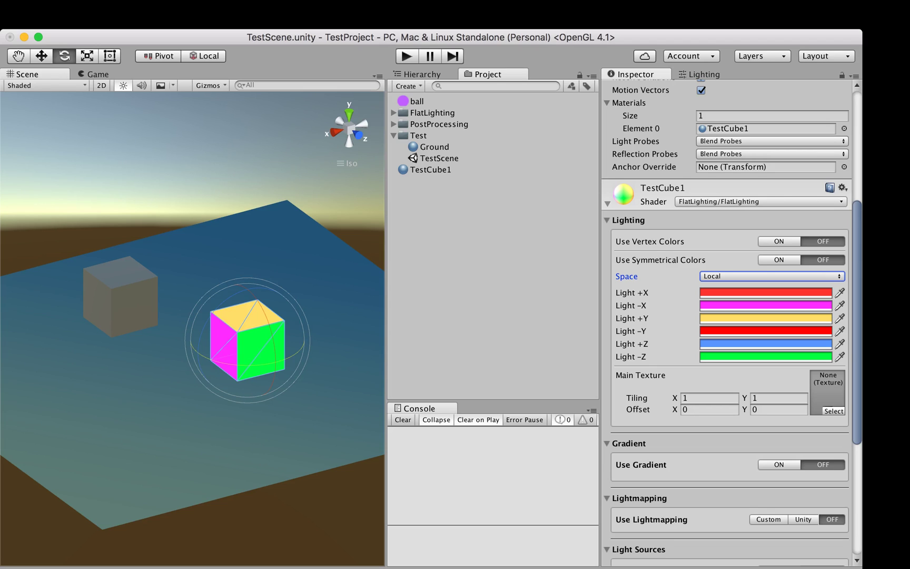
drag(247, 365, 285, 365)
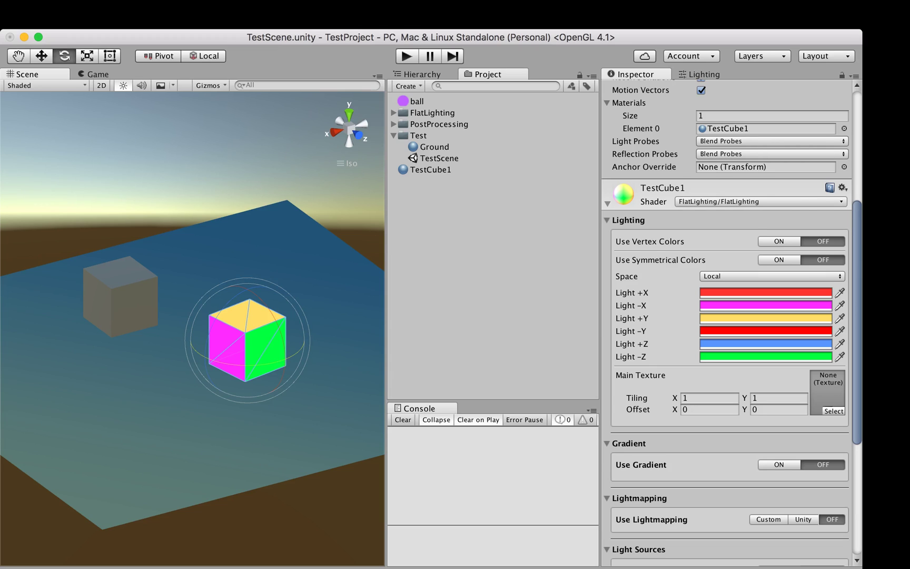
- Set TestCube1's color Space to World and turn symmetrical colors on
click(771, 276)
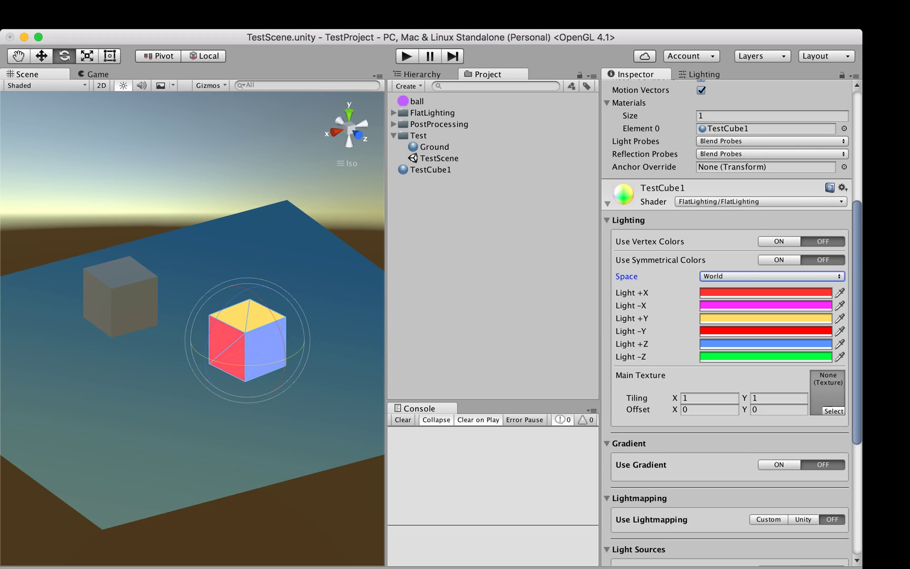
click(779, 260)
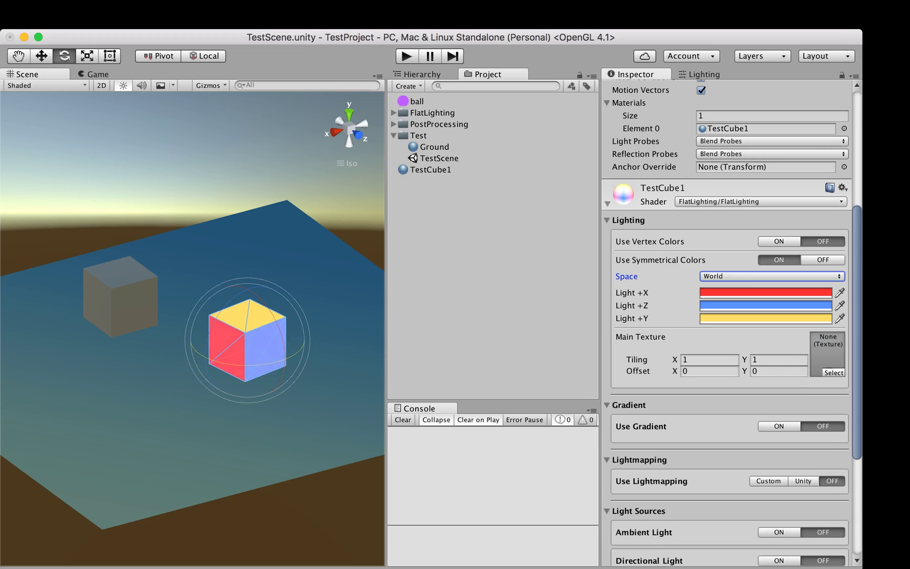
- Move the TestCube1 material into the Test folder and duplicate it for the other cube
drag(428, 169, 418, 136)
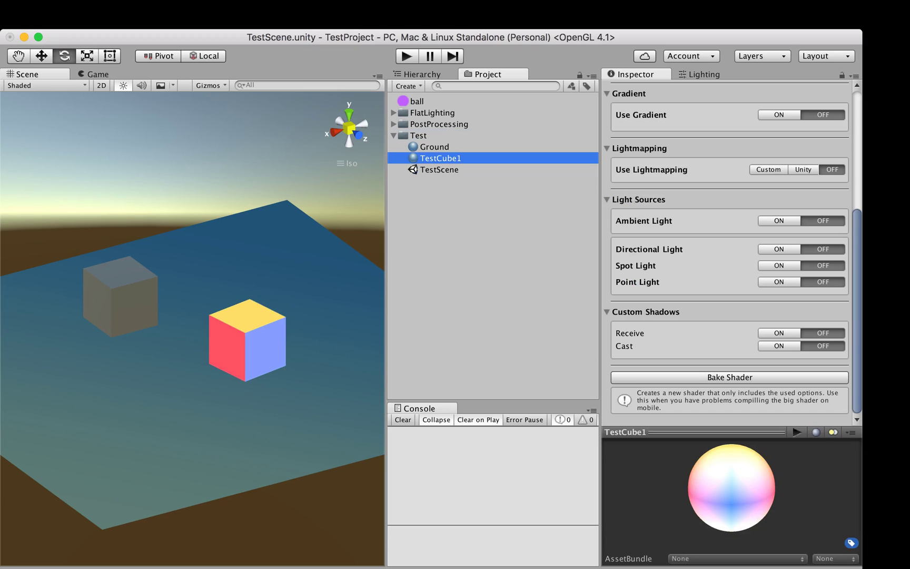
key(super+d)
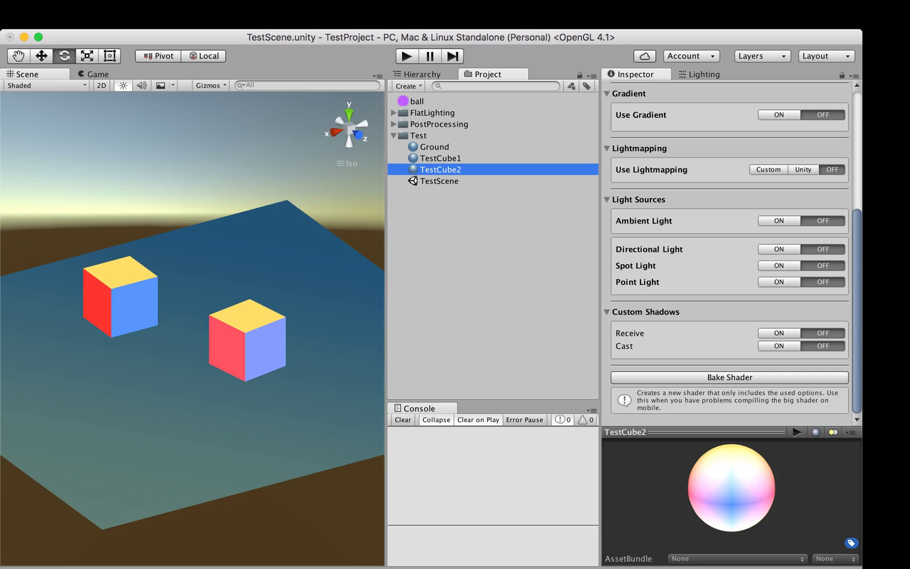
- Create an empty game object named Lights and add a FlatLighting directional light to the scene
middle_drag(179, 316, 201, 314)
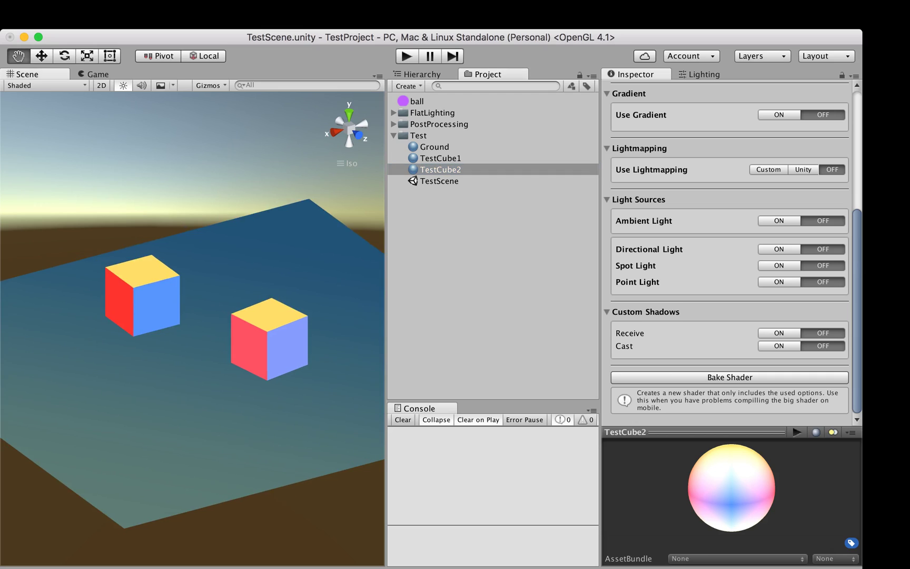
alt+drag(202, 314, 286, 314)
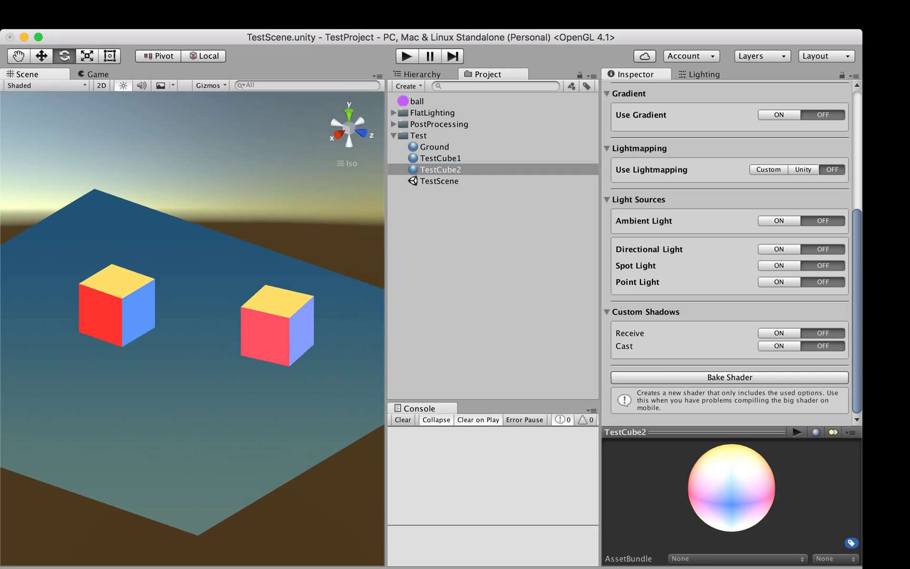
scroll(258, 328, down, 4)
middle_drag(211, 327, 234, 345)
scroll(257, 336, down, 3)
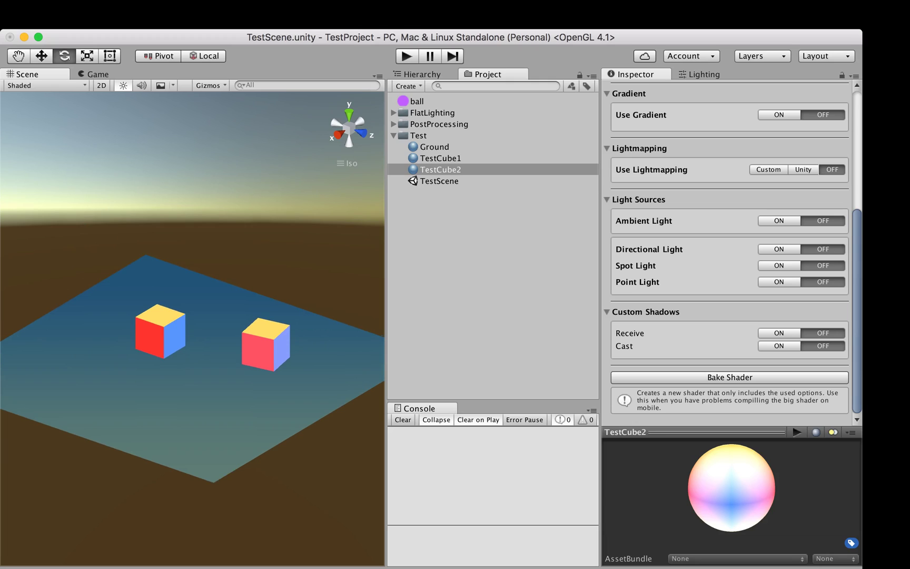
click(422, 75)
click(464, 222)
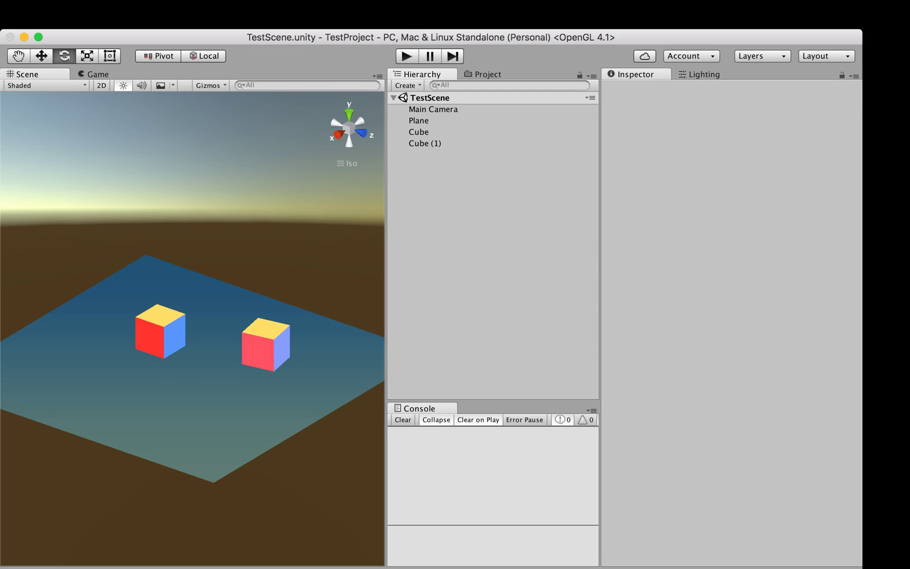
key(super+shift+n)
key(Return)
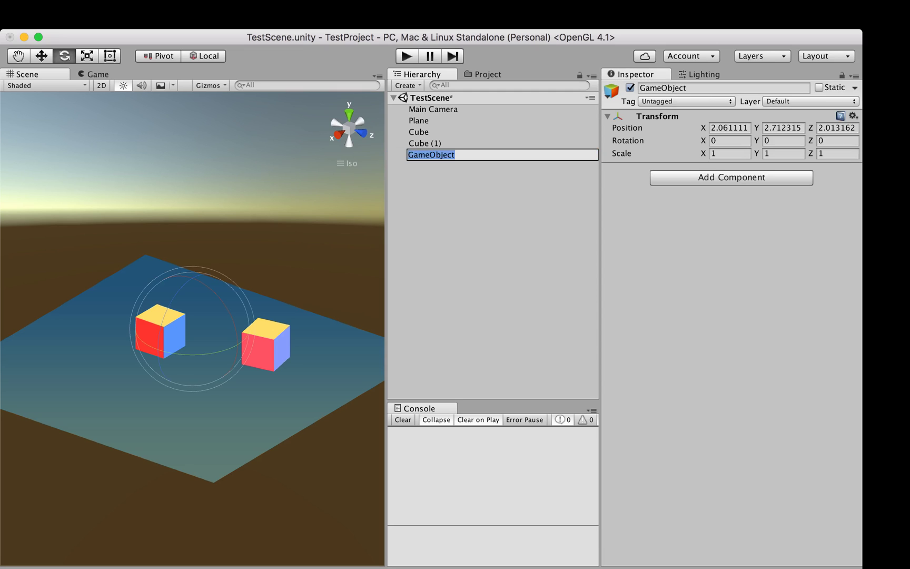
text(Lights)
key(Return)
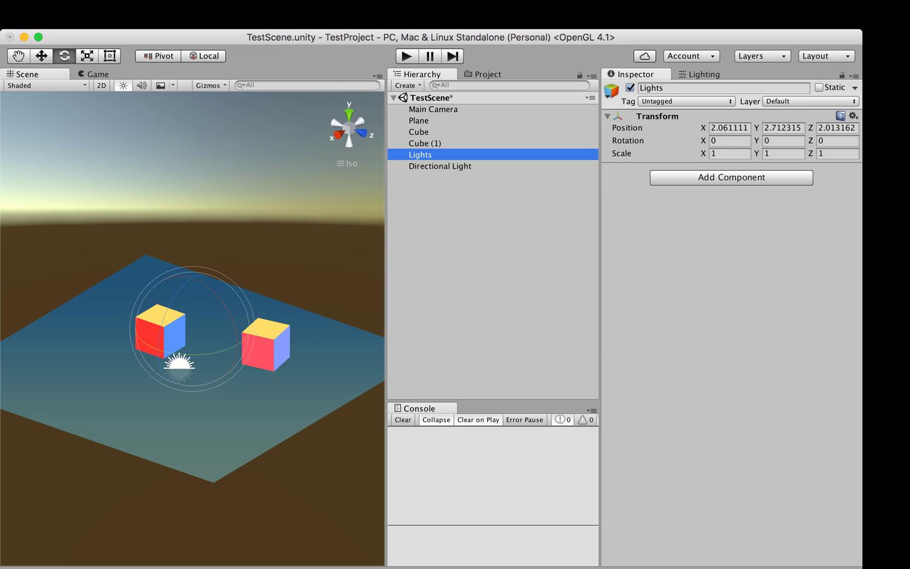
- Make the Directional Light a child of Lights and move it to about Y 0.21, Z 2.73
click(439, 166)
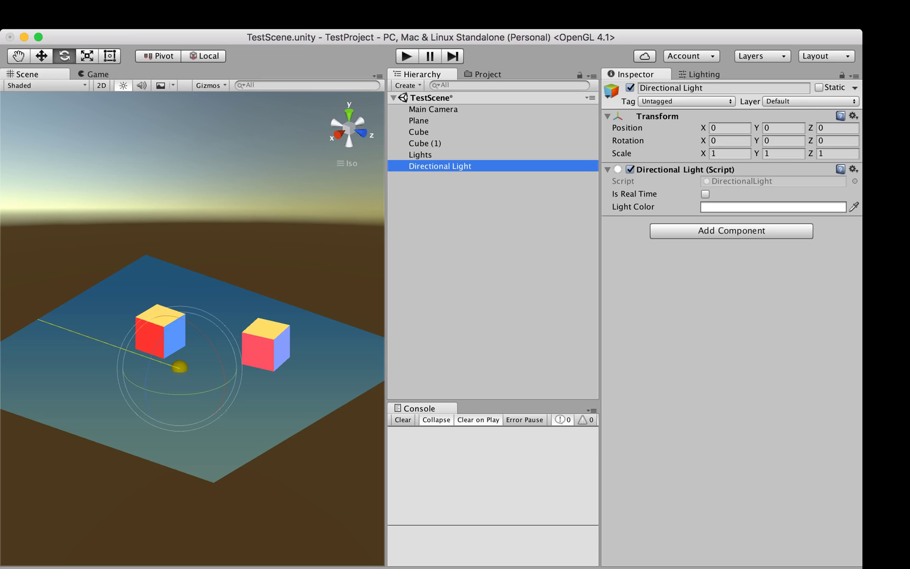
drag(440, 166, 421, 154)
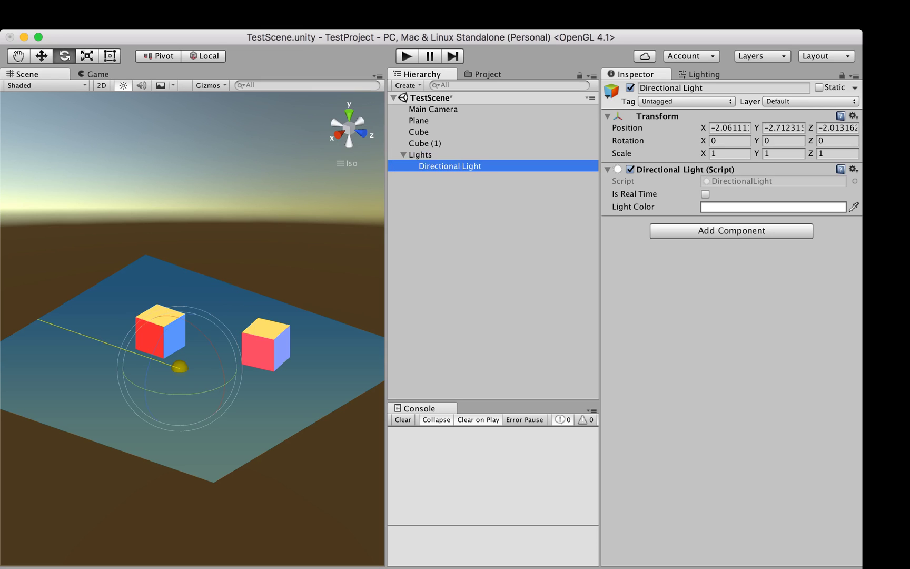
key(w)
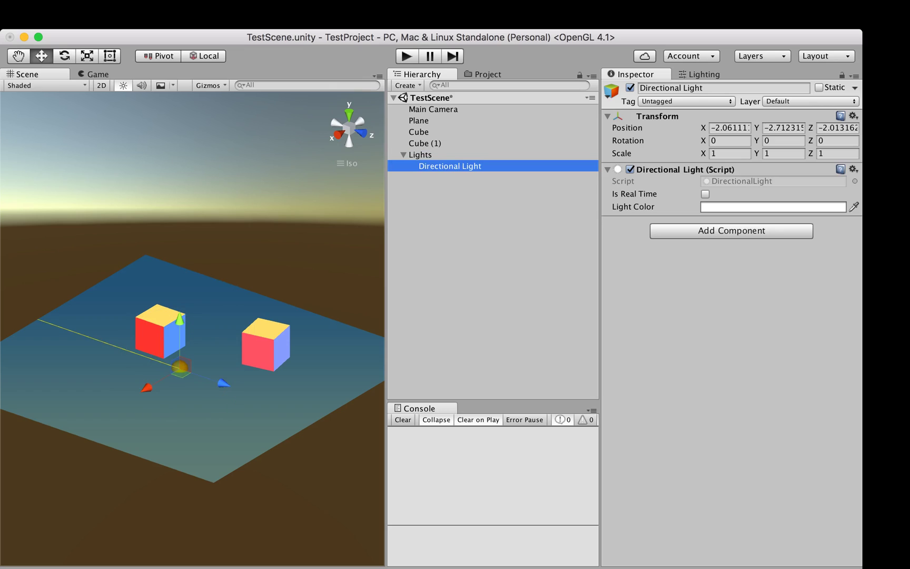
drag(180, 320, 180, 229)
drag(223, 293, 358, 337)
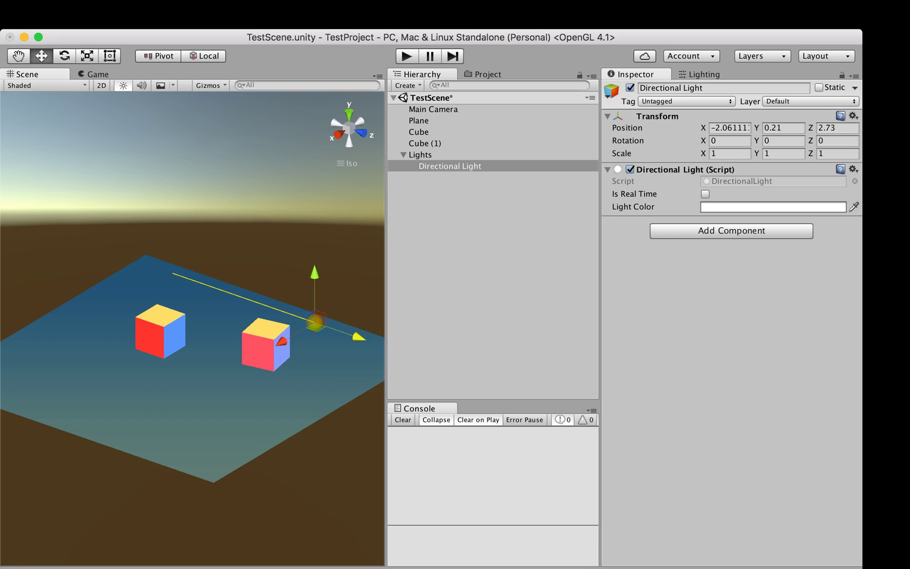
- Rotate the Directional Light to about X -18.9, Y 24, Z -8.1 and move it to about X 1.08, Y 1.04, Z 4.94
key(e)
drag(342, 293, 319, 272)
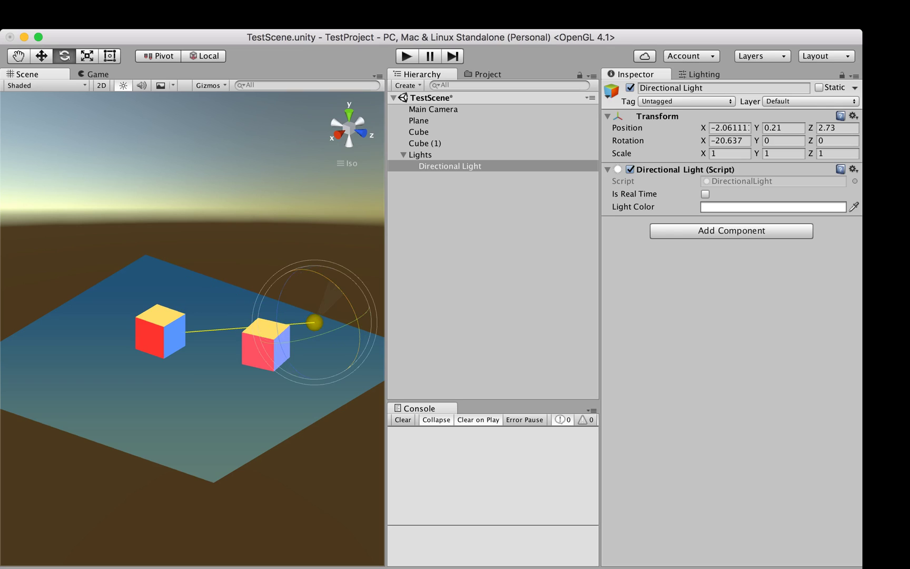
drag(328, 331, 254, 348)
key(w)
alt+drag(207, 366, 419, 291)
middle_drag(253, 337, 216, 359)
alt+drag(216, 359, 84, 396)
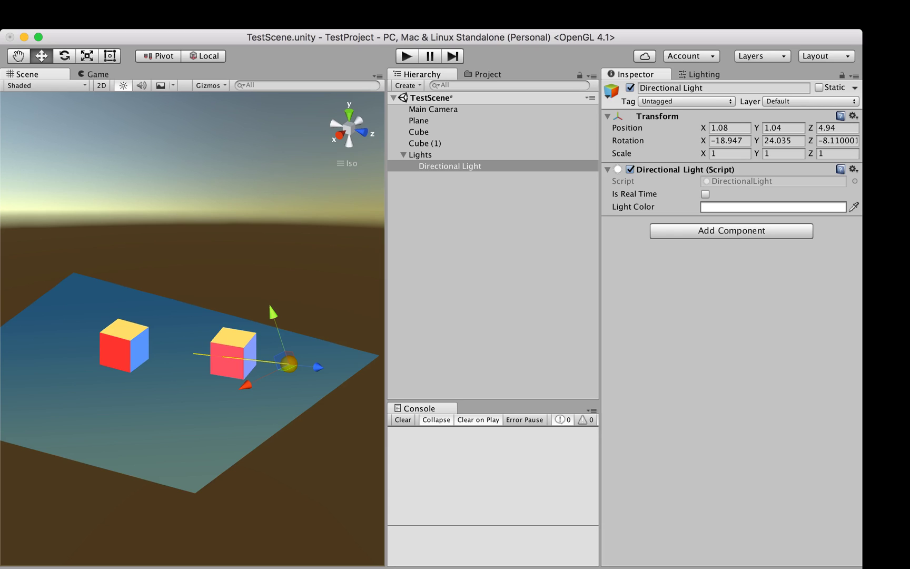
- Try Ambient Light on the plane's Ground material, turn it off and enable Directional Light instead
click(158, 416)
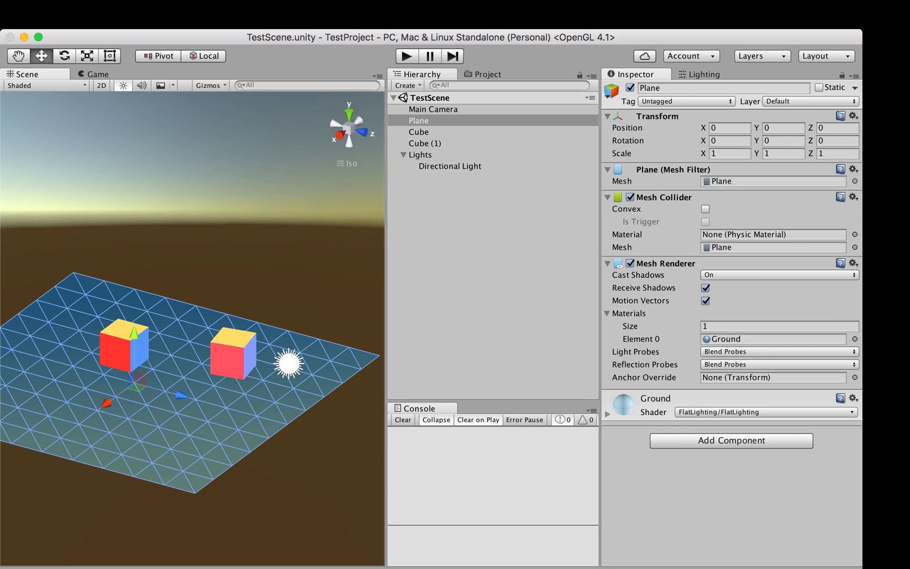
click(608, 415)
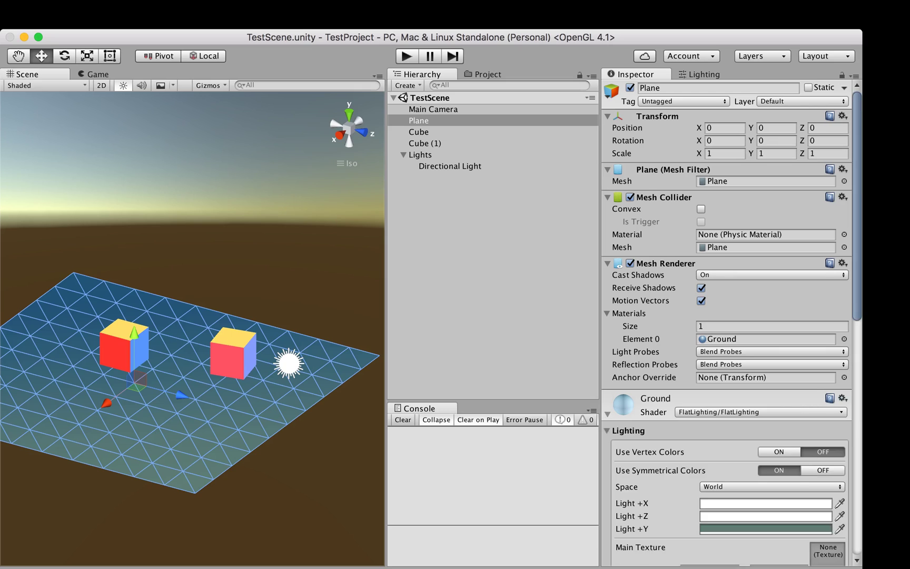
scroll(730, 337, down, 10)
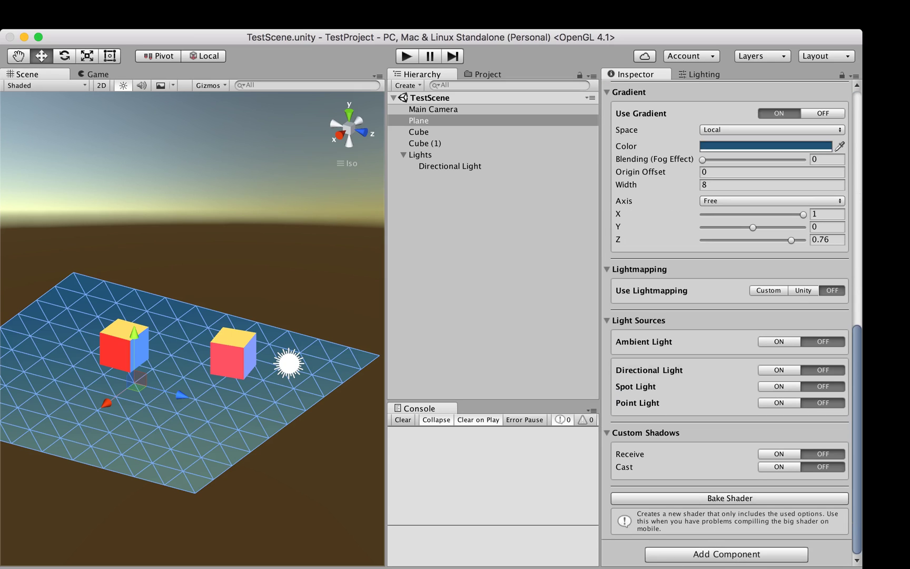
click(779, 342)
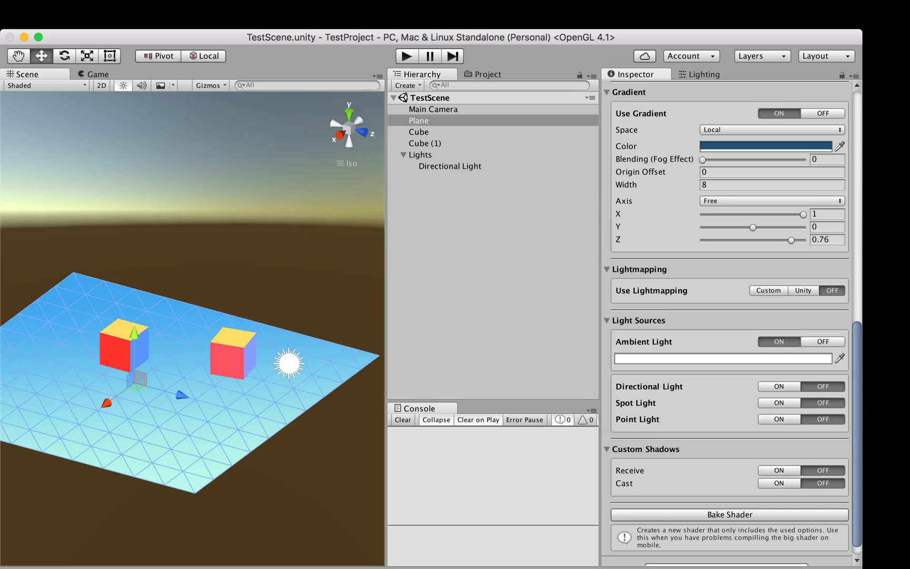
click(823, 342)
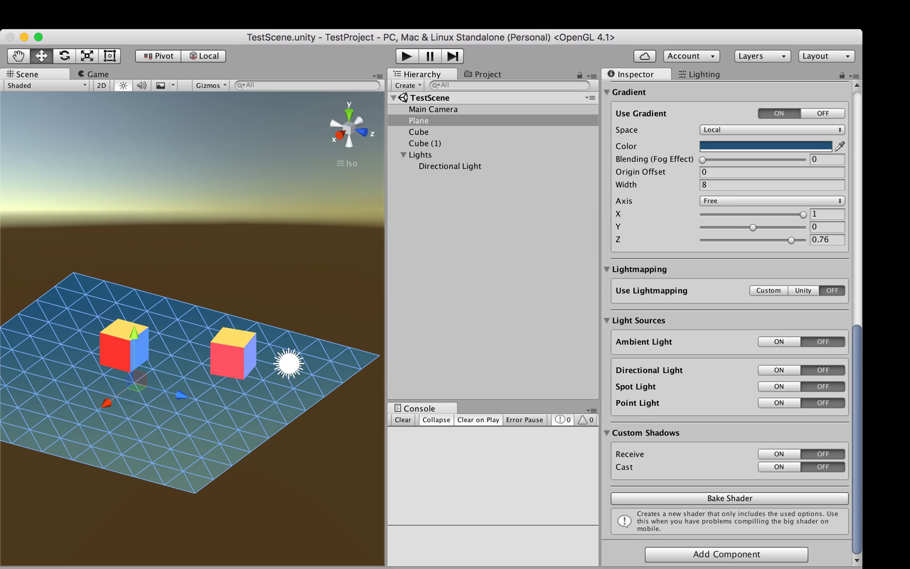
click(779, 370)
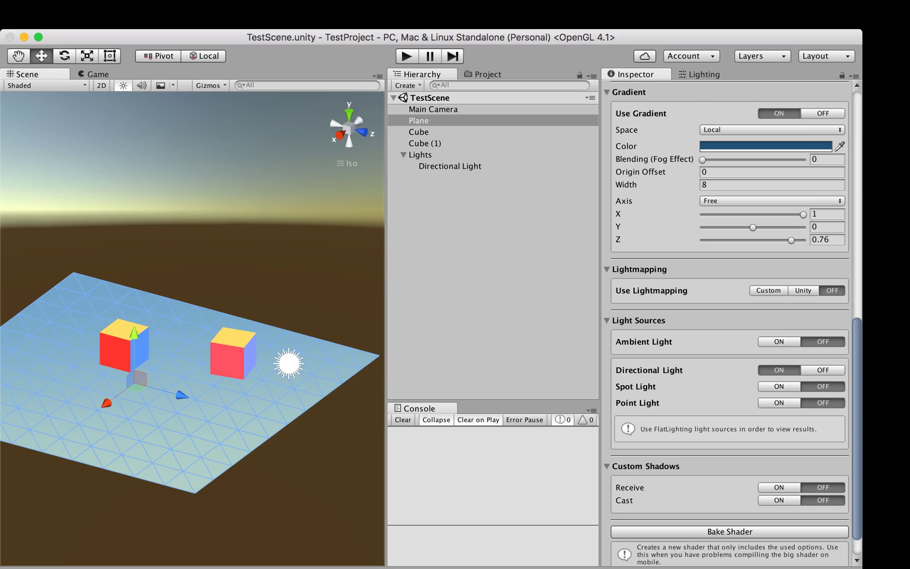
- Set the Light Color of the Directional Light object to a muted red
click(450, 166)
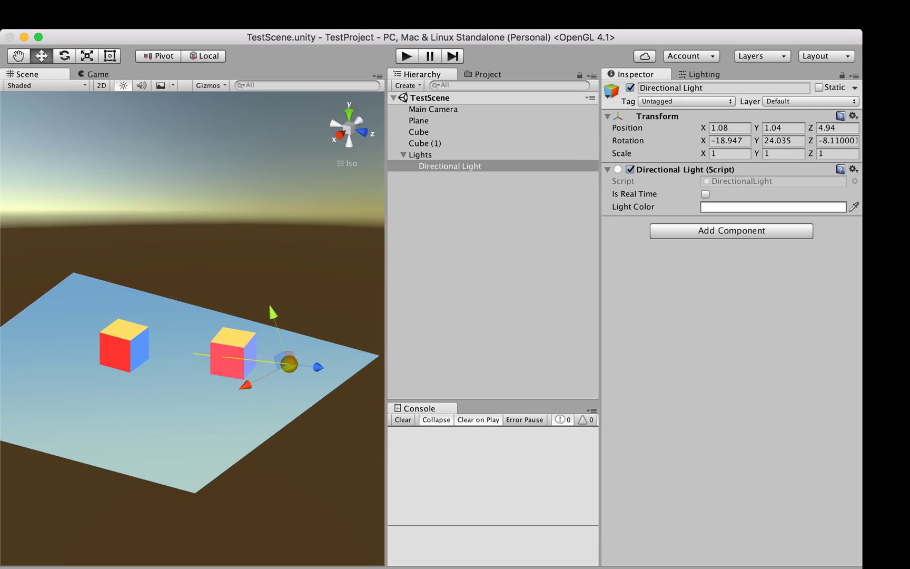
key(super+Tab)
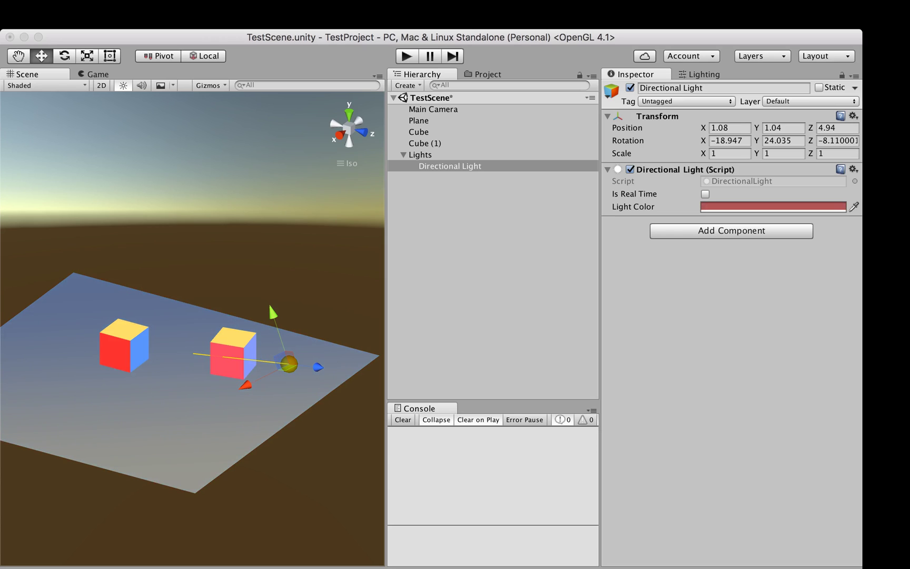
- Enable the Directional Light source on both cubes' materials, TestCube2 on Cube and TestCube1 on Cube (1)
key(super+Tab)
click(125, 348)
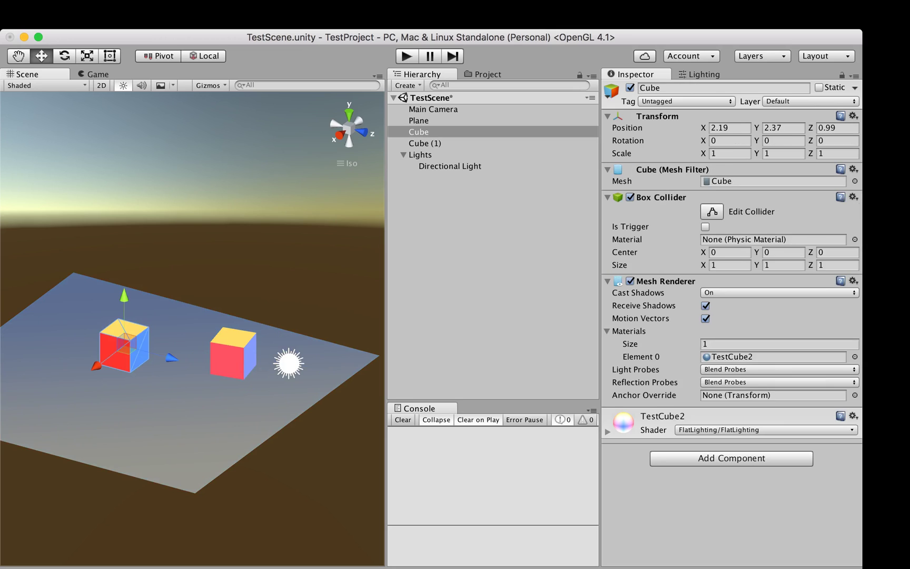
click(607, 432)
scroll(729, 368, down, 10)
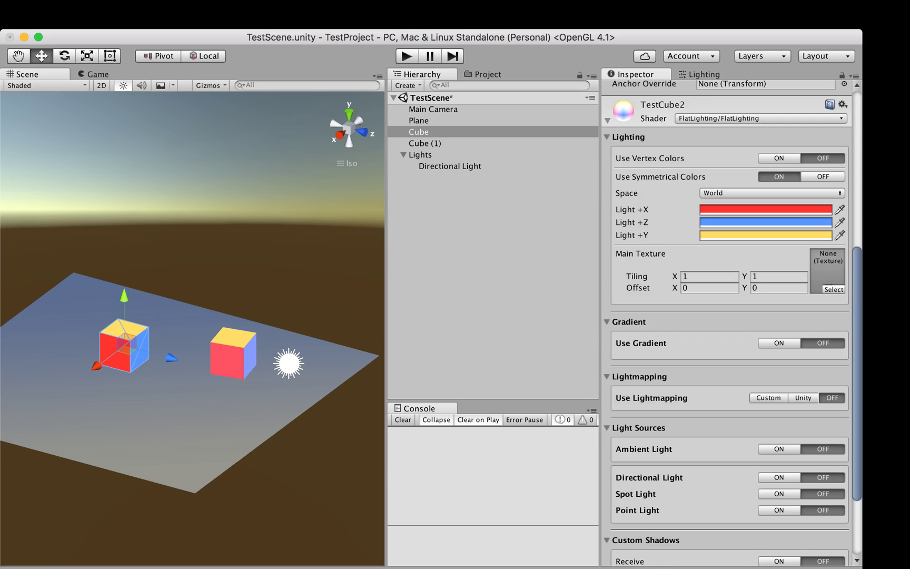
scroll(730, 316, down, 2)
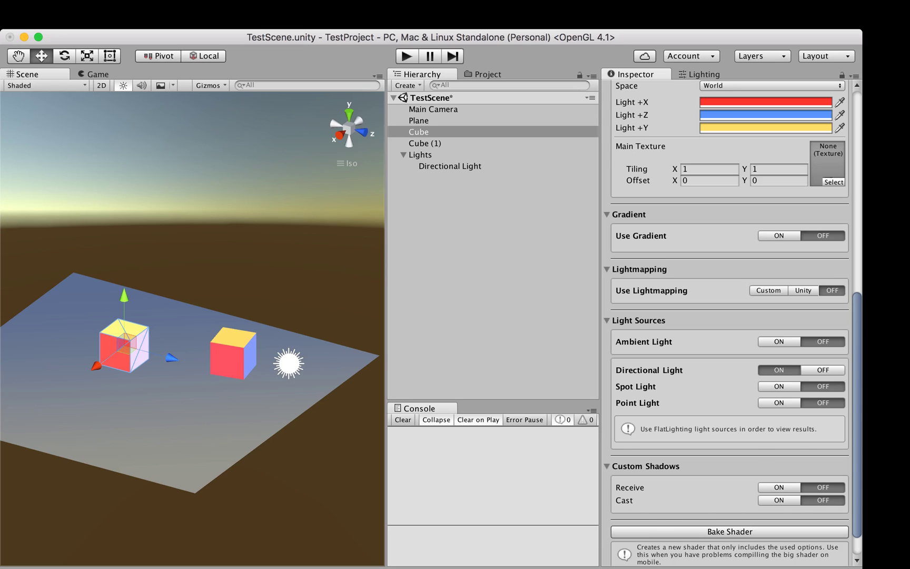
click(232, 355)
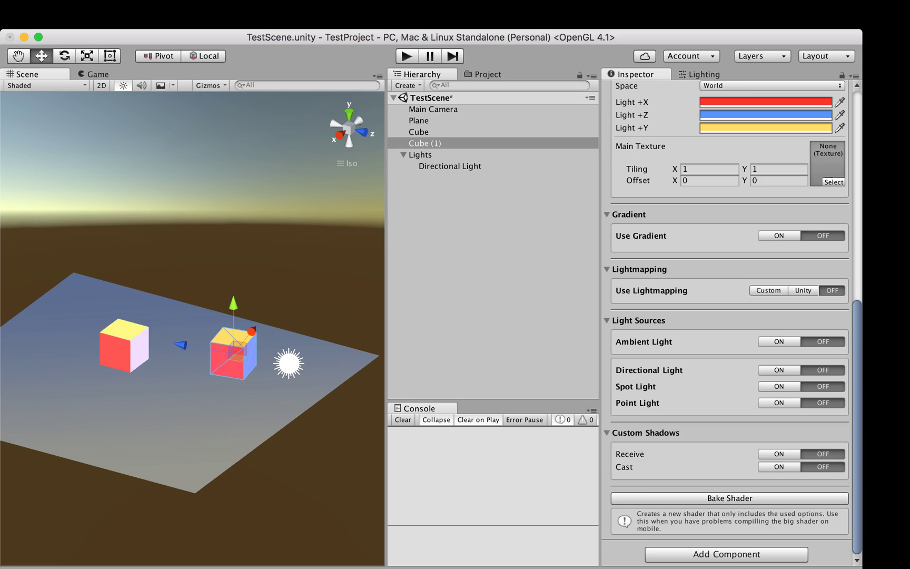
click(779, 369)
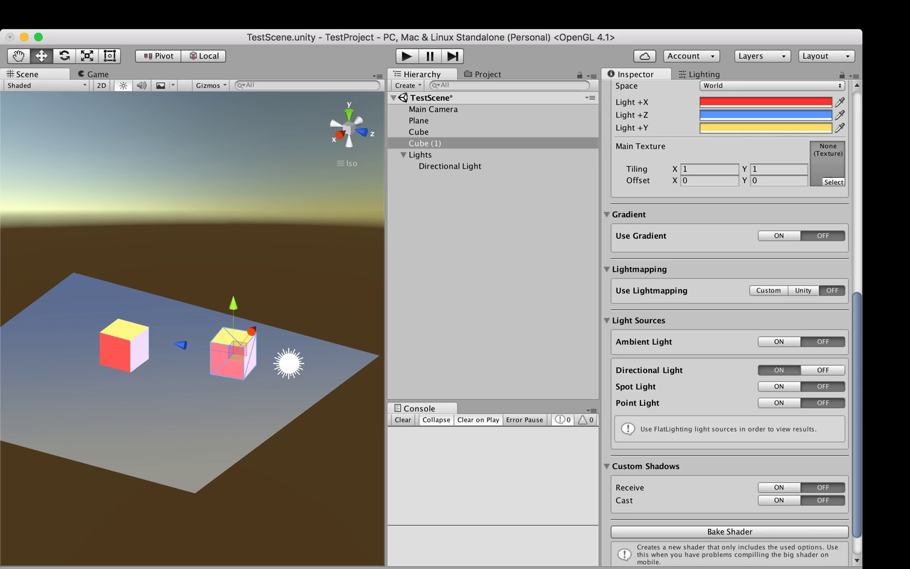
- Rotate the Directional Light object to about X -19.1, Y 23, Z -7.8
click(288, 364)
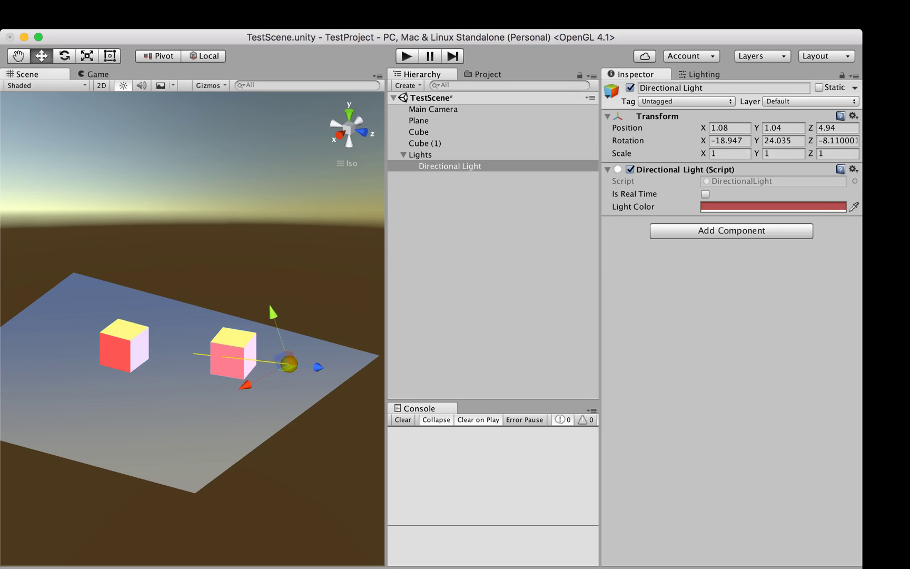
key(e)
mouse_move(295, 376)
mouse_down()
mouse_move(434, 333)
mouse_move(233, 394)
mouse_move(284, 364)
mouse_up()
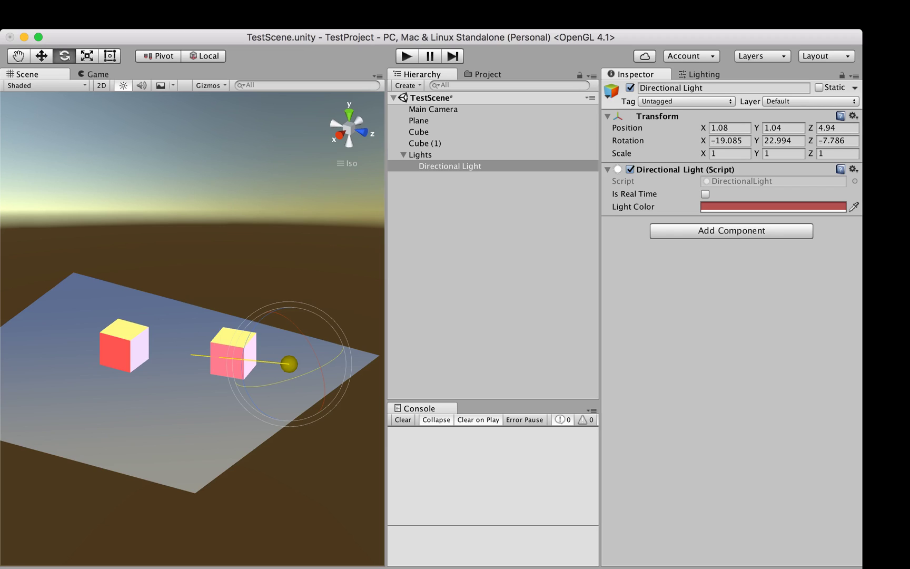
- Add a FlatLighting Spot Light to the scene and select it
click(421, 155)
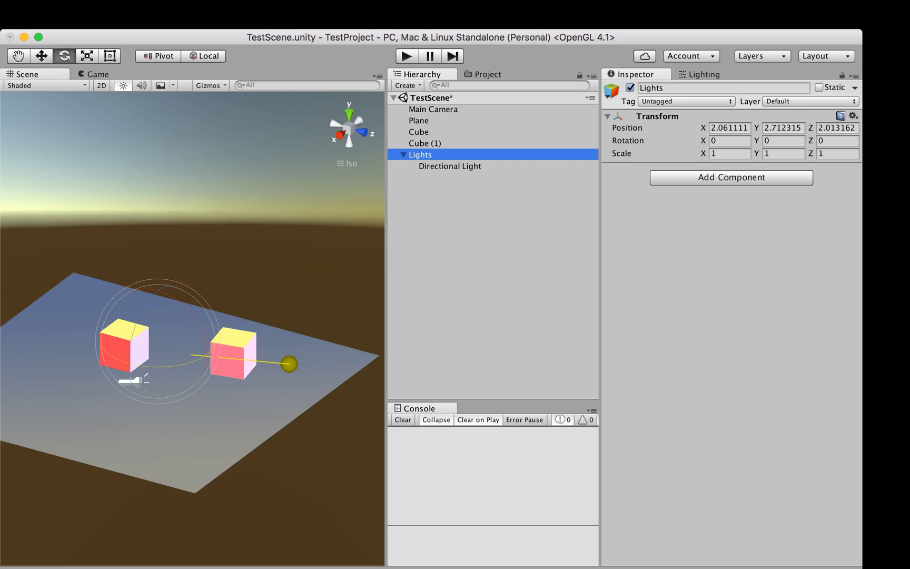
click(132, 343)
click(158, 342)
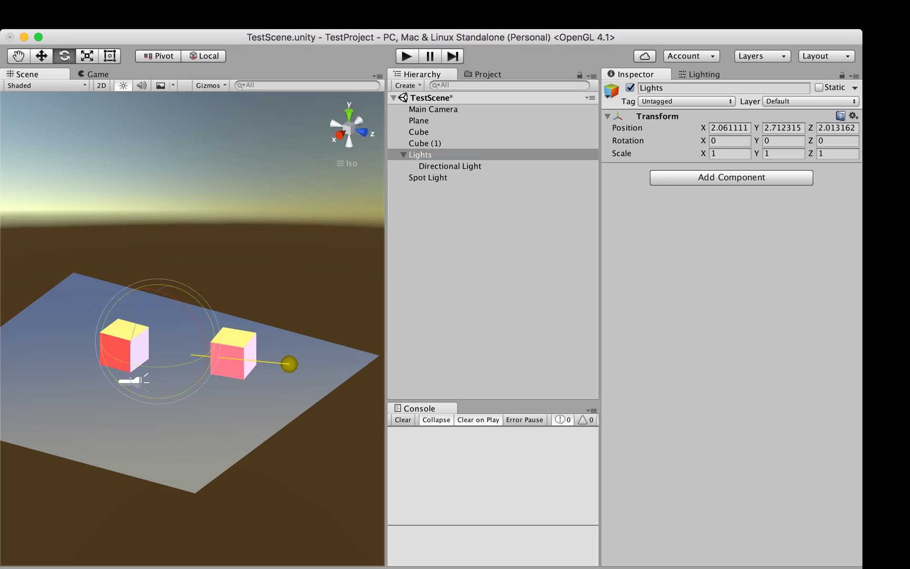
click(428, 178)
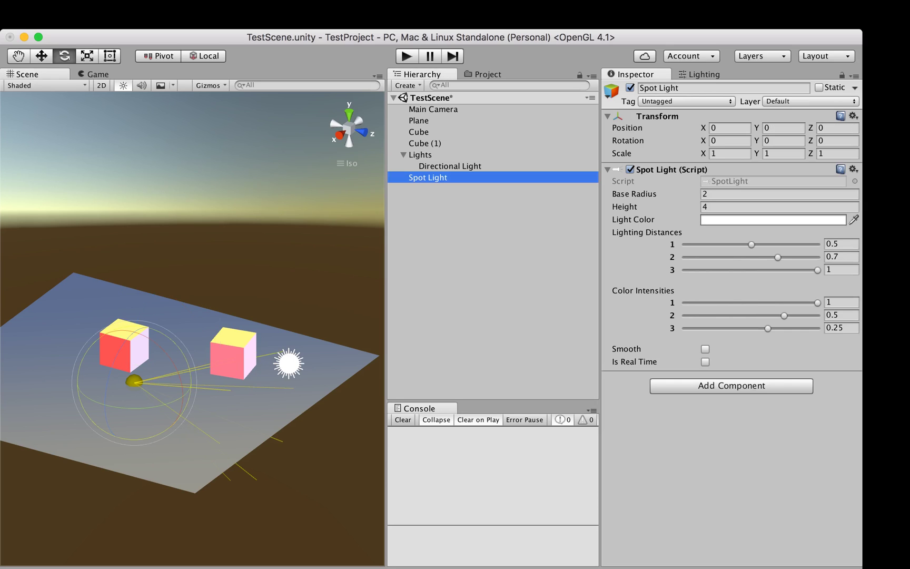
- Raise the Spot Light to about Y 3.96 and set its X rotation to 90 so it points at the plane
key(w)
drag(134, 335, 271, 208)
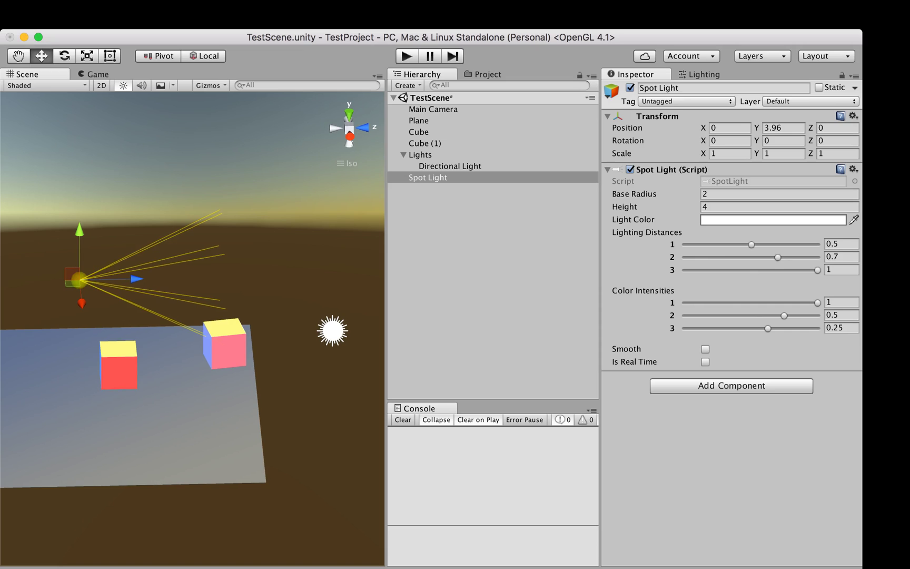
click(729, 141)
text(90)
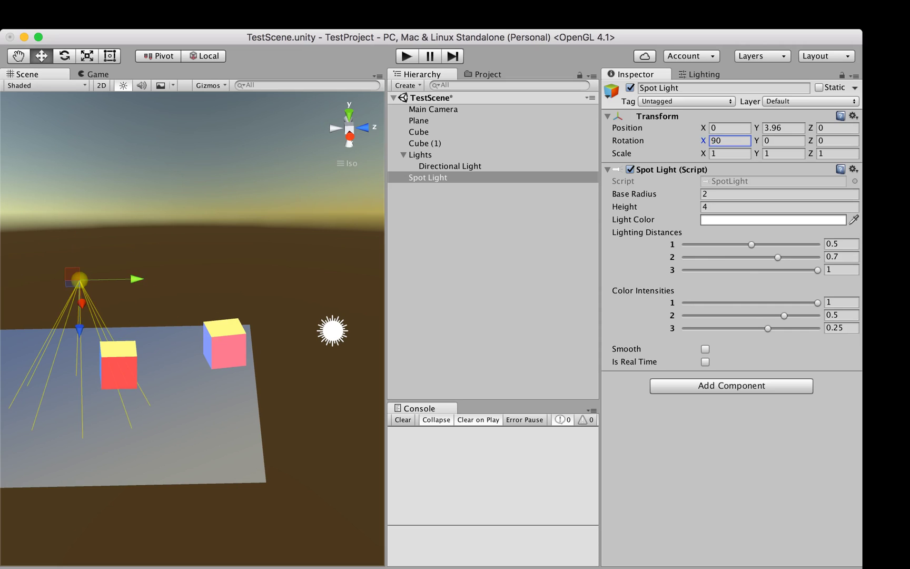
- Adjust the Spot Light's height to about Y 3.84 so its cone reaches the plane
middle_drag(122, 321, 207, 306)
alt+drag(207, 306, 205, 203)
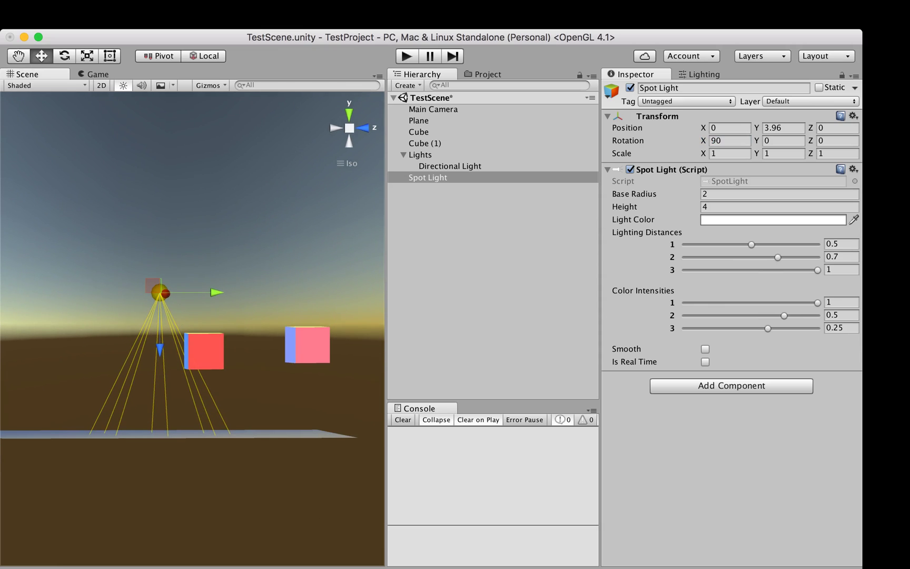
drag(160, 348, 158, 395)
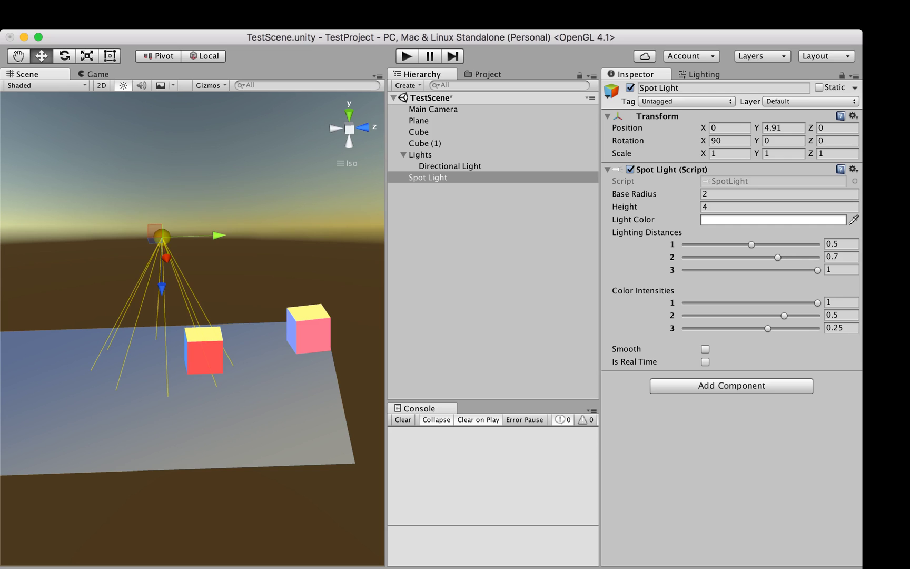
alt+drag(242, 295, 143, 327)
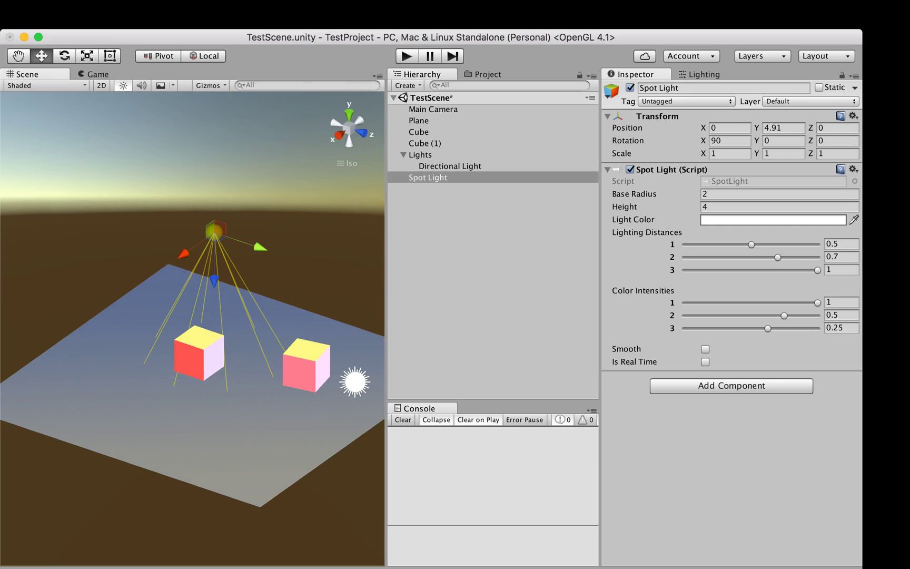
drag(214, 280, 214, 315)
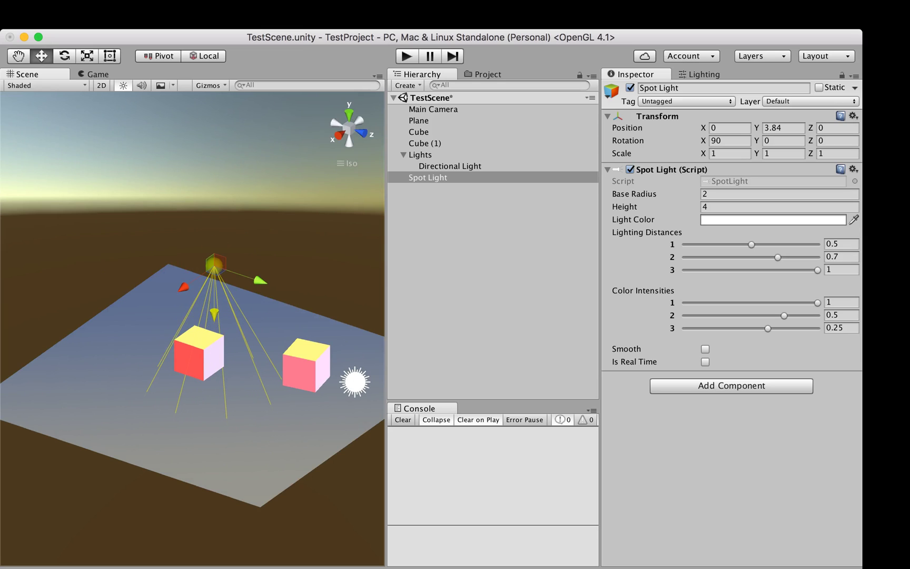
middle_drag(222, 316, 184, 282)
mouse_move(184, 282)
alt+mouse_down()
mouse_move(169, 236)
mouse_move(169, 276)
alt+mouse_up()
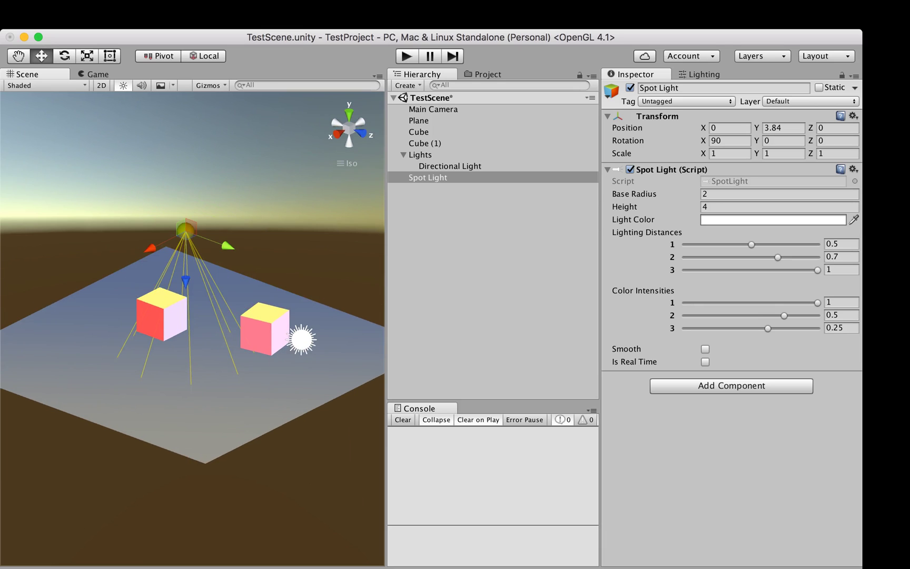
- Enable the Spot Light source on the plane's Ground material, keeping Directional Light on
click(222, 390)
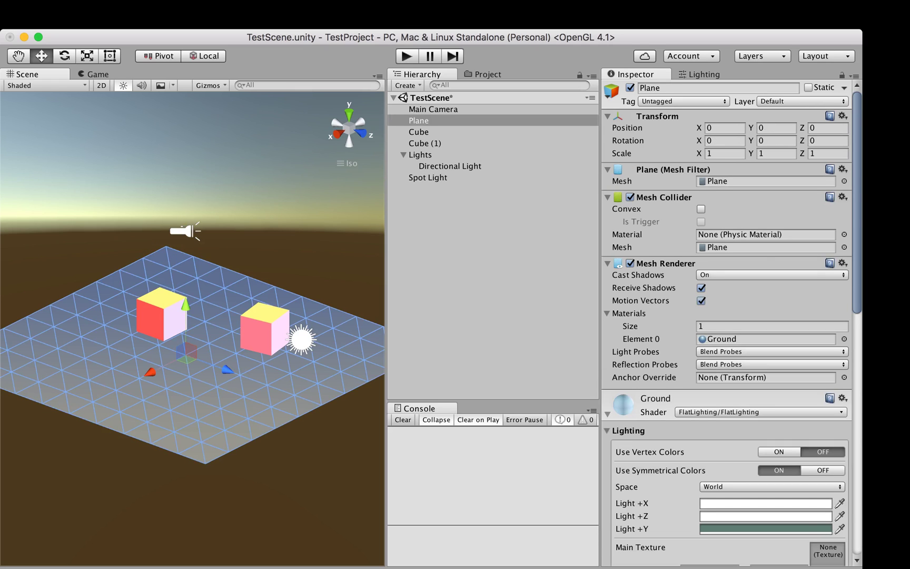
scroll(727, 316, down, 10)
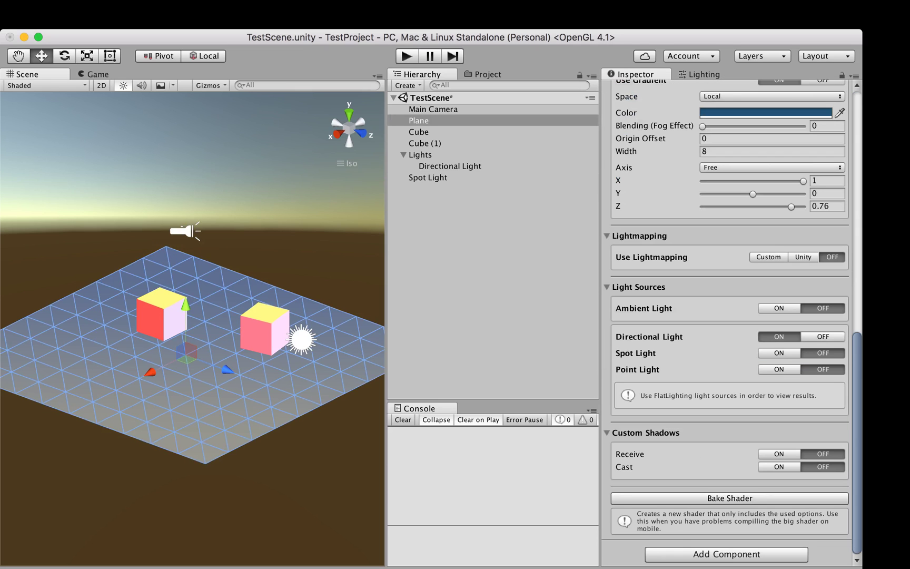
click(779, 352)
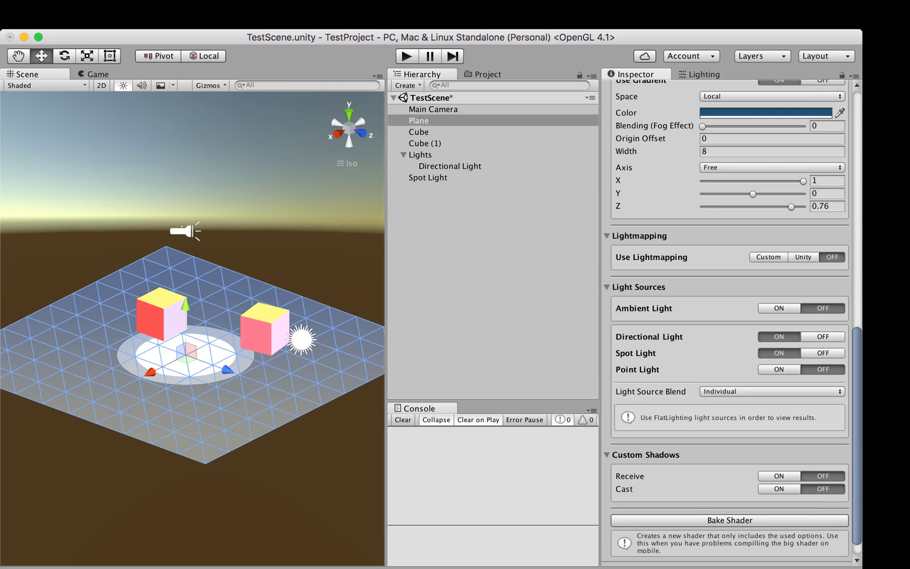
click(184, 231)
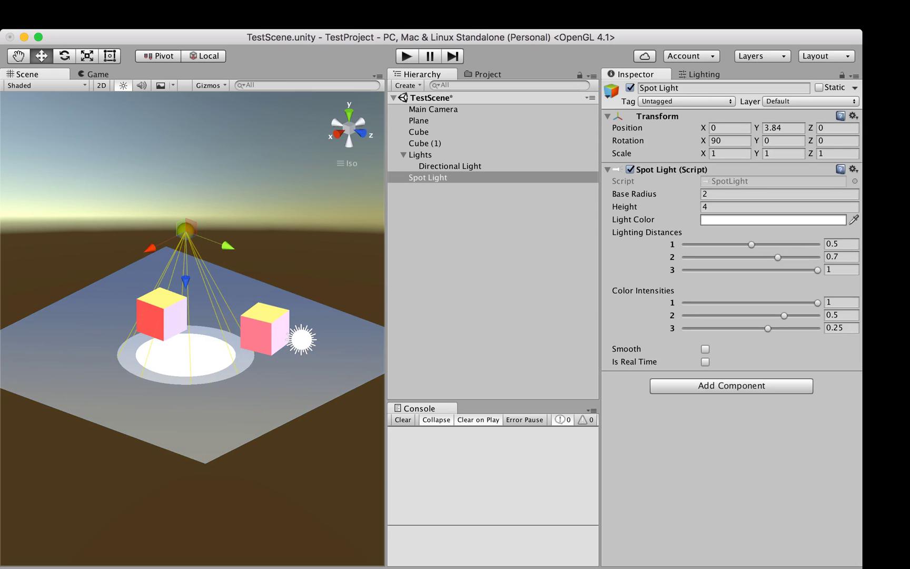
- Move both cubes together down to just above the plane and along negative Z, placing Cube (1) at about Y 0.64, Z 2.9
alt+drag(132, 274, 353, 268)
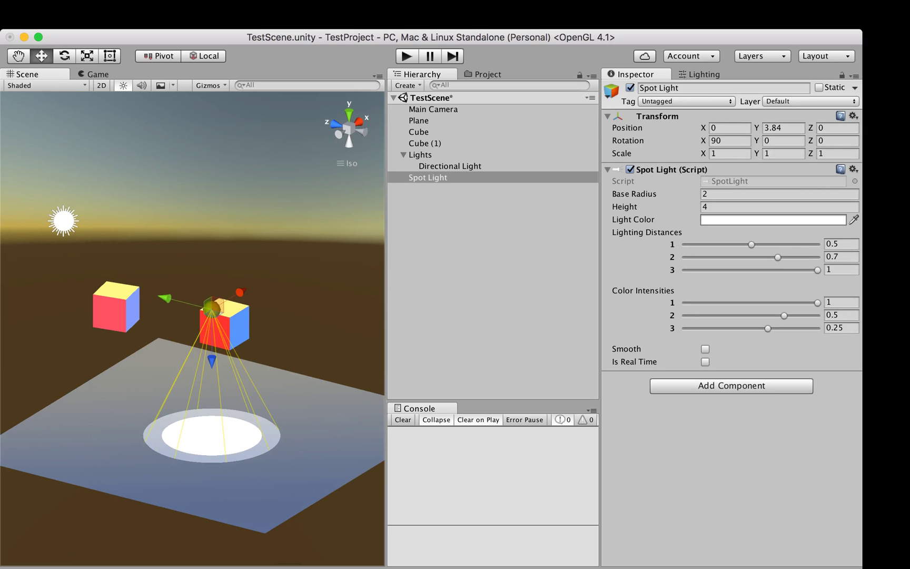
click(116, 312)
shift+click(228, 328)
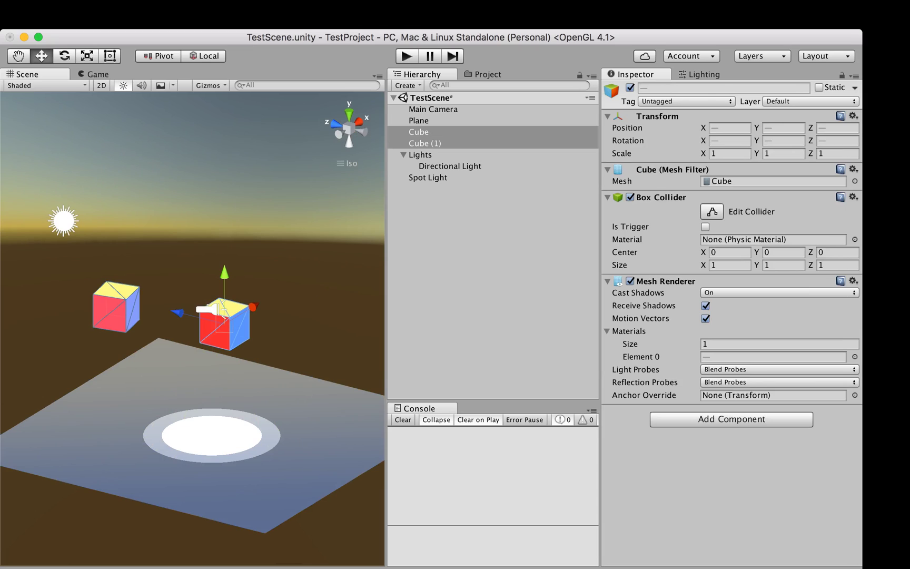
drag(225, 277, 225, 336)
drag(178, 374, 211, 383)
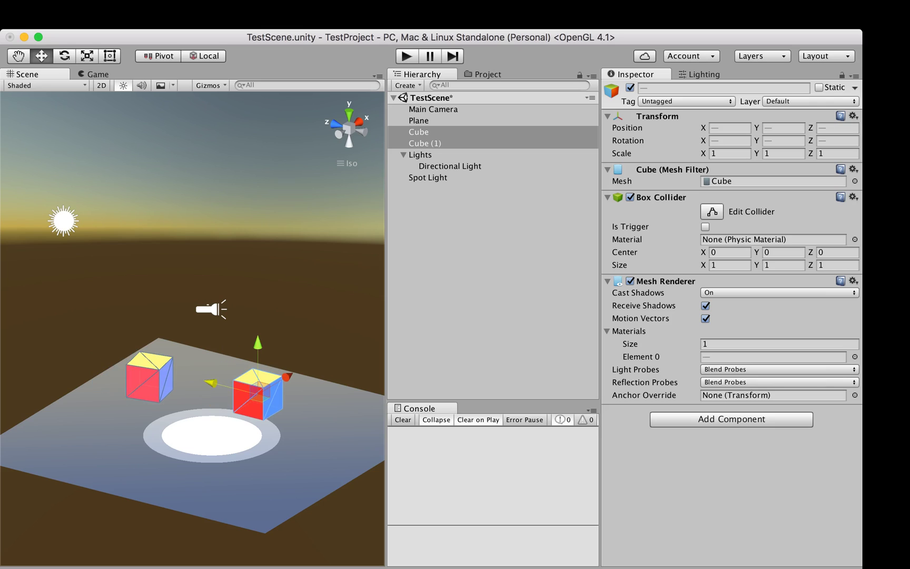
- Shift the Spot Light to about X -0.16 and enable the Spot Light source on Cube's TestCube2 material
click(212, 309)
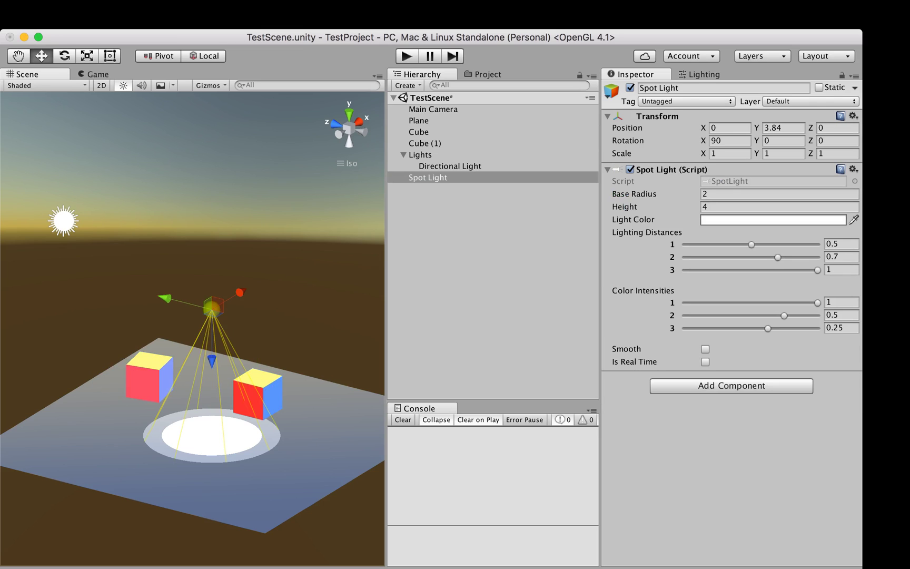
mouse_move(240, 291)
mouse_down()
mouse_move(272, 269)
mouse_move(237, 293)
mouse_up()
click(257, 396)
scroll(727, 321, down, 10)
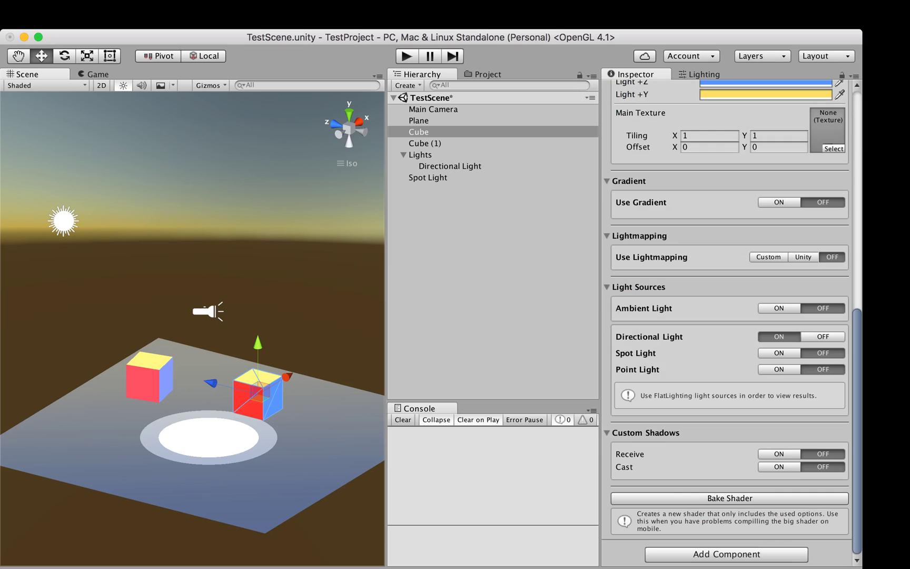
click(779, 353)
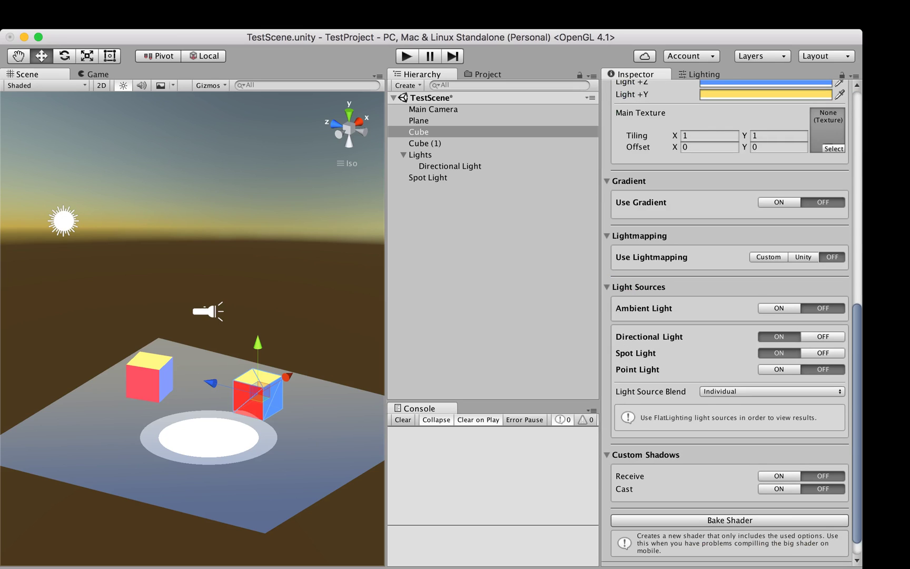
- Move the Spot Light to about X 0.11 and enable the Spot Light source on Cube (1)'s TestCube1 material
click(208, 311)
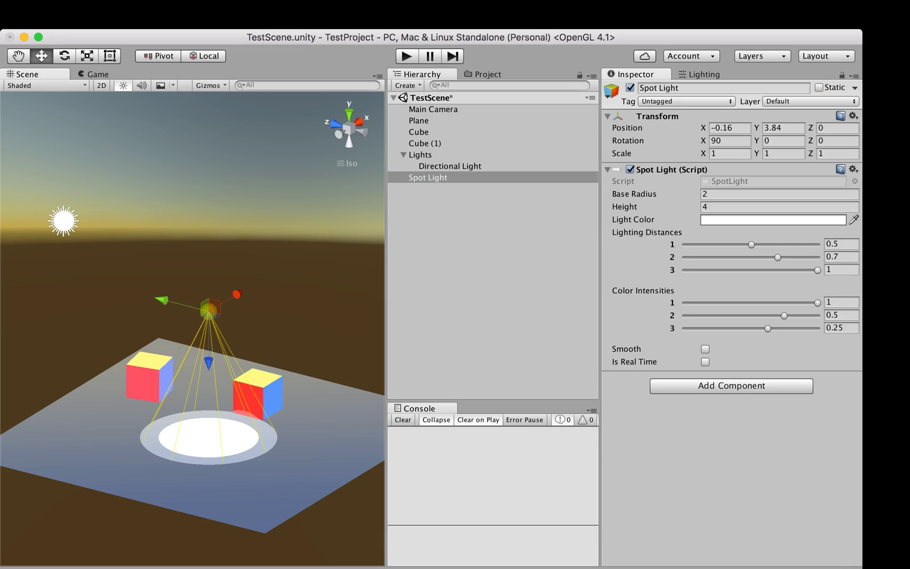
drag(237, 294, 248, 287)
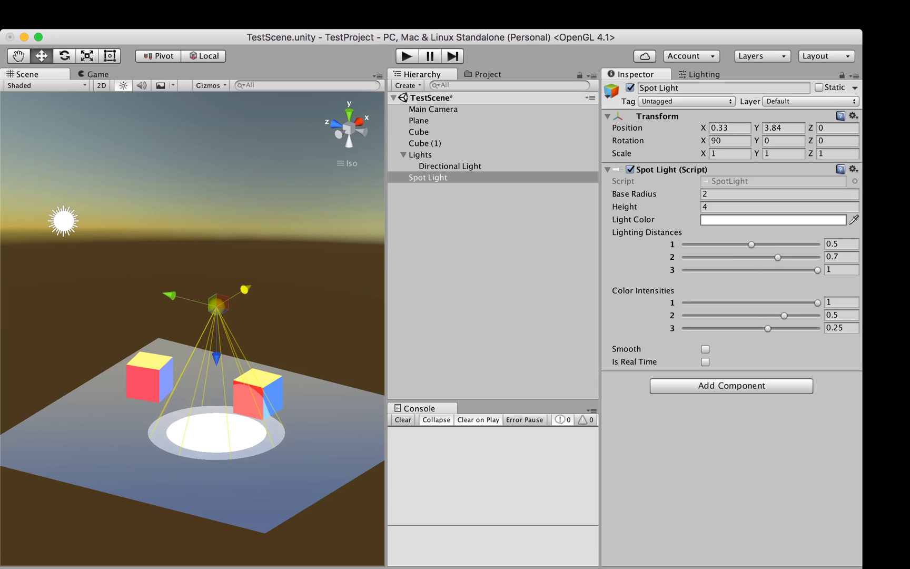
click(148, 379)
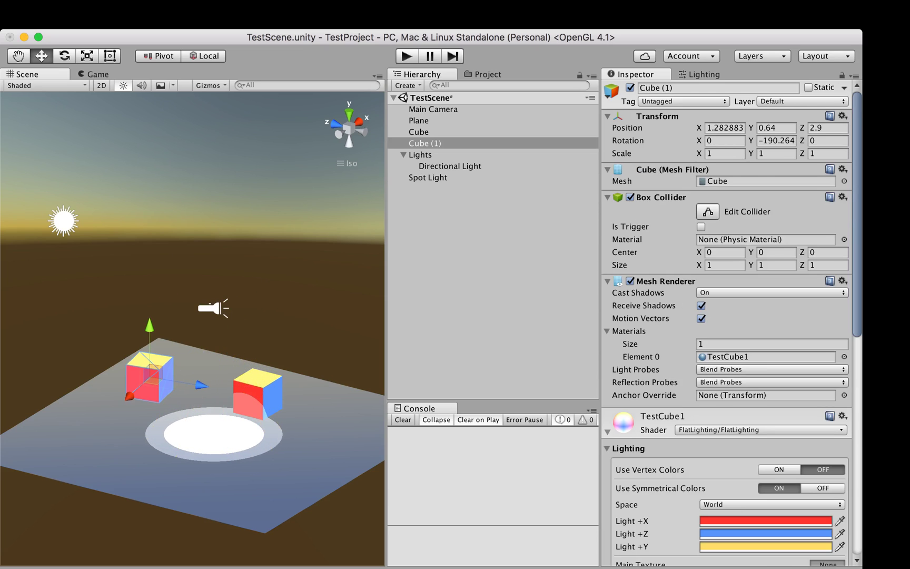
scroll(727, 316, down, 5)
scroll(727, 316, down, 3)
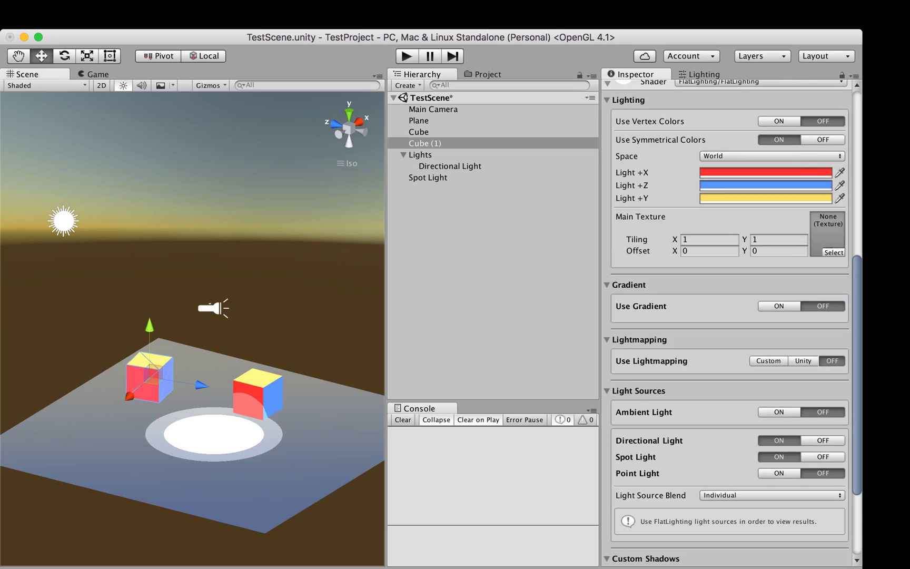
- Increase the Spot Light's Base Radius to about 2.72
click(214, 308)
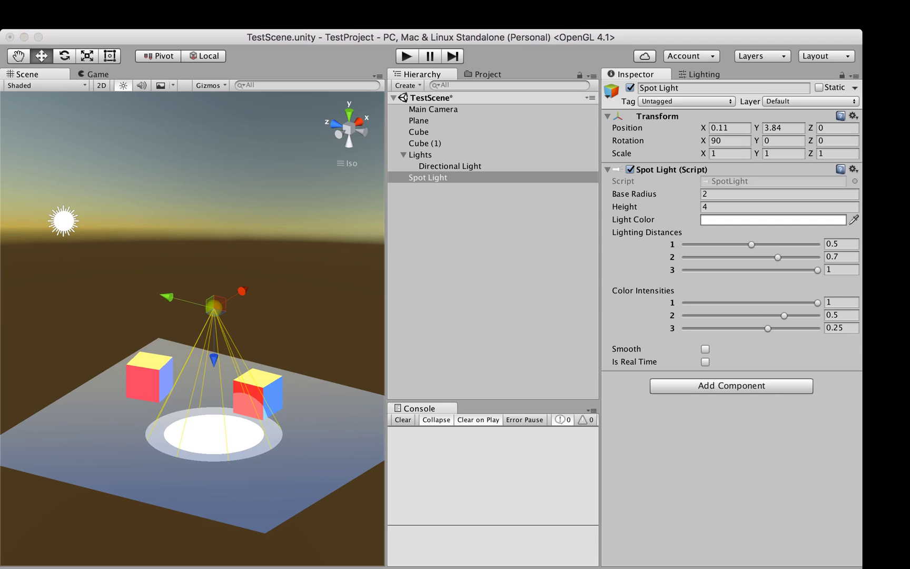
click(773, 219)
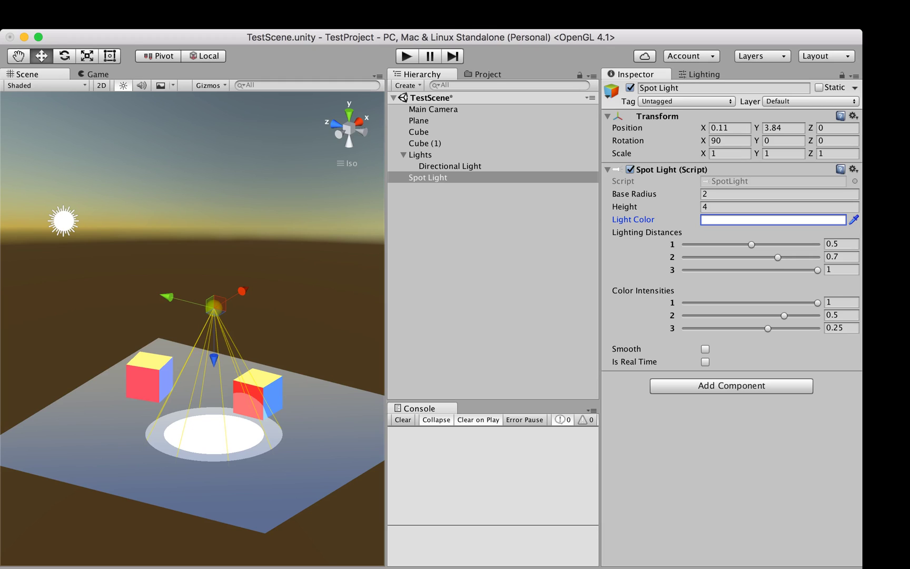
mouse_move(818, 270)
mouse_down()
mouse_move(782, 270)
mouse_move(818, 270)
mouse_up()
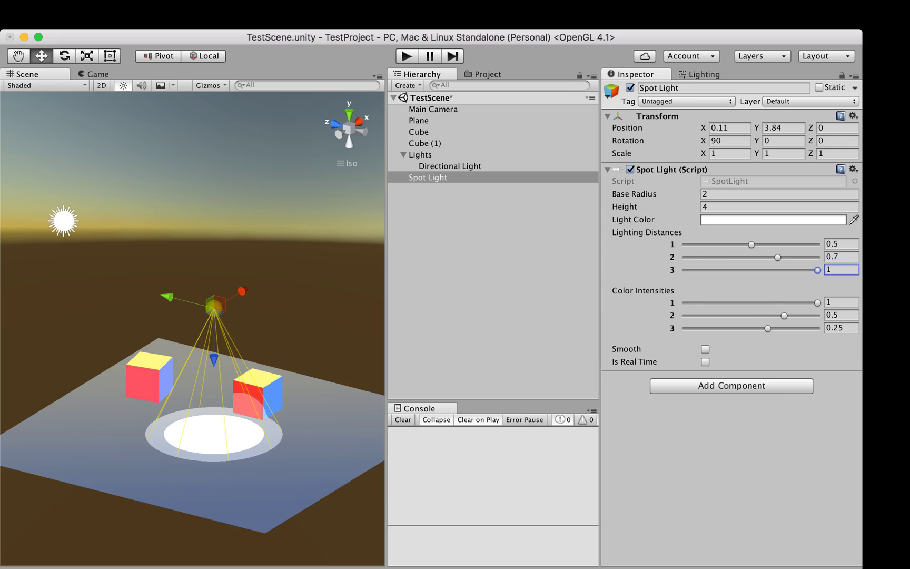
drag(635, 194, 659, 194)
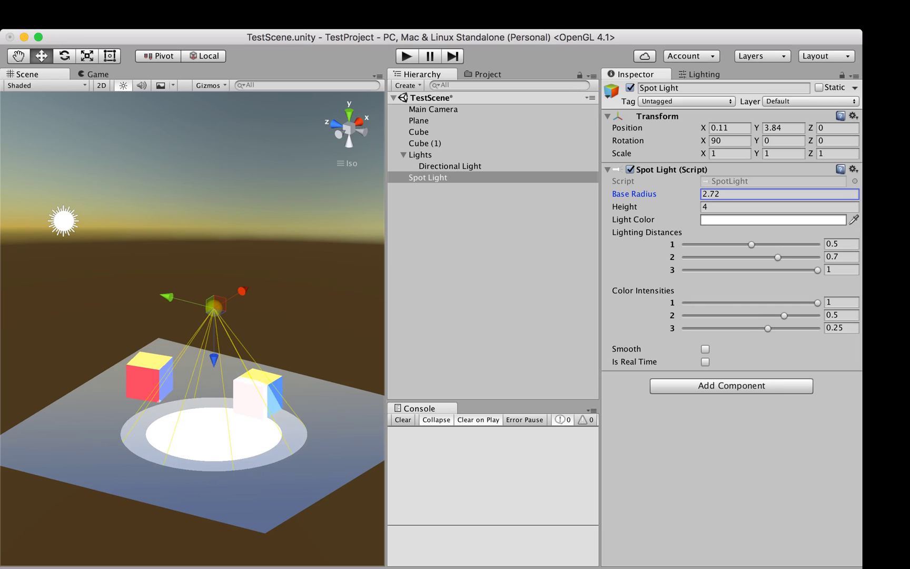
- Set the Spot Light's Color Intensities to 0.08, 0.11 and 0.2 and its Light Color to yellow
drag(818, 302, 763, 328)
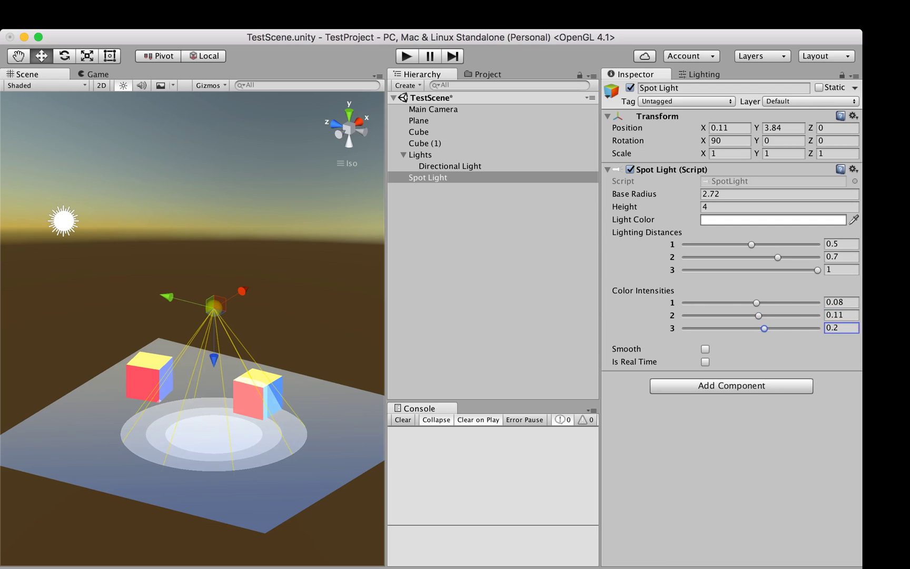
key(super+Tab)
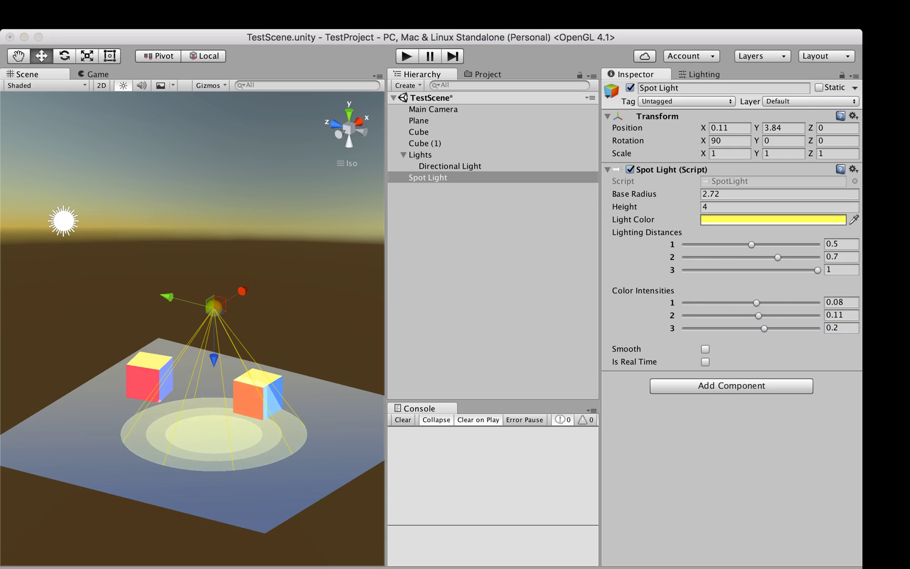
key(super+Tab)
- Set the Spot Light's Lighting Distances 1 and 2 to about 0.393 and 0.716, and try the Smooth option
drag(778, 257, 736, 245)
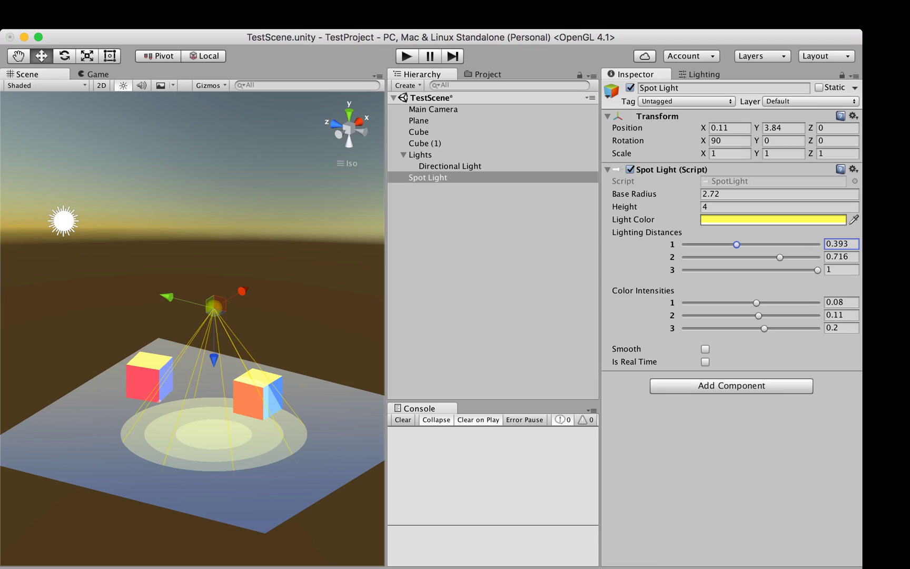
click(706, 350)
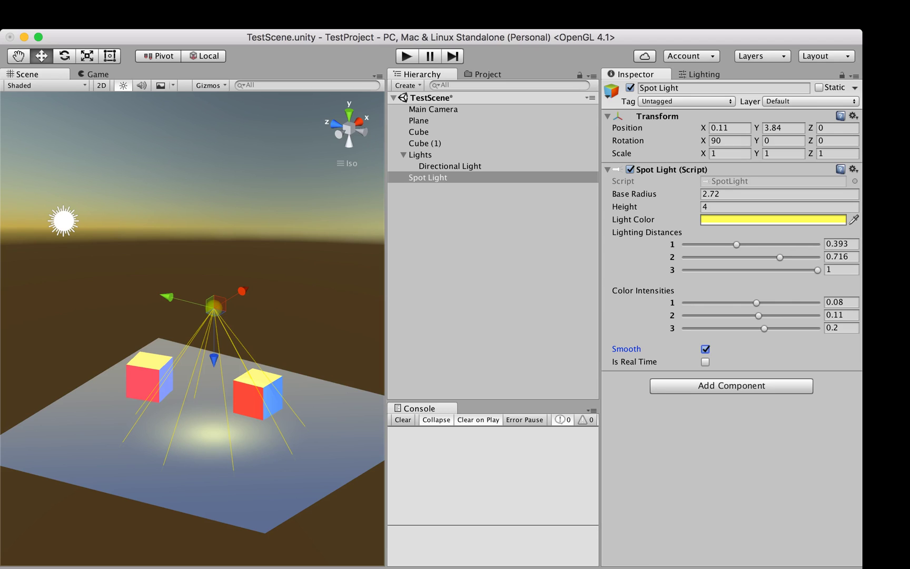
click(705, 349)
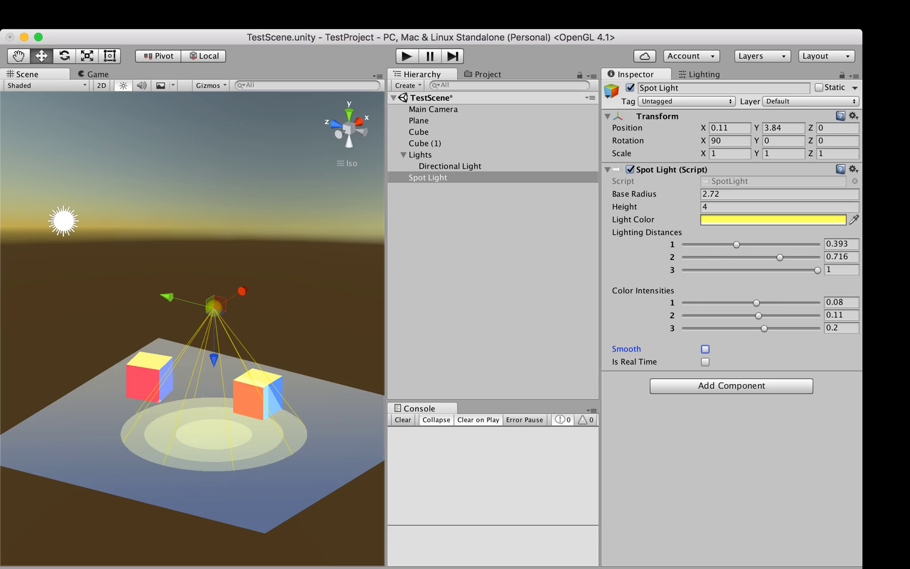
- Shift the Spot Light to about X 0.17, Z -0.05 and make it a child of the Lights object
mouse_move(242, 290)
mouse_down()
mouse_move(281, 268)
mouse_move(233, 297)
mouse_up()
mouse_move(158, 303)
mouse_down()
mouse_move(117, 293)
mouse_move(160, 303)
mouse_up()
drag(234, 297, 243, 291)
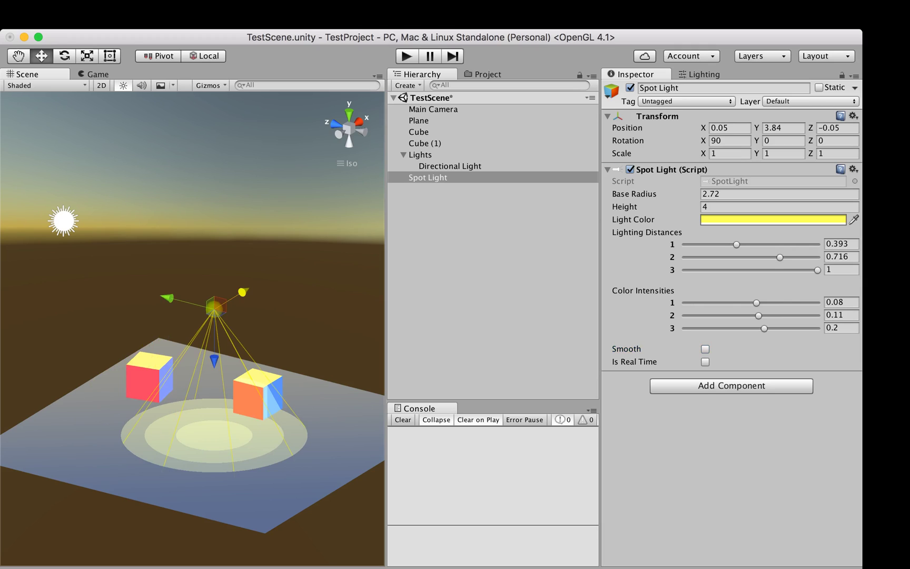
drag(242, 291, 245, 290)
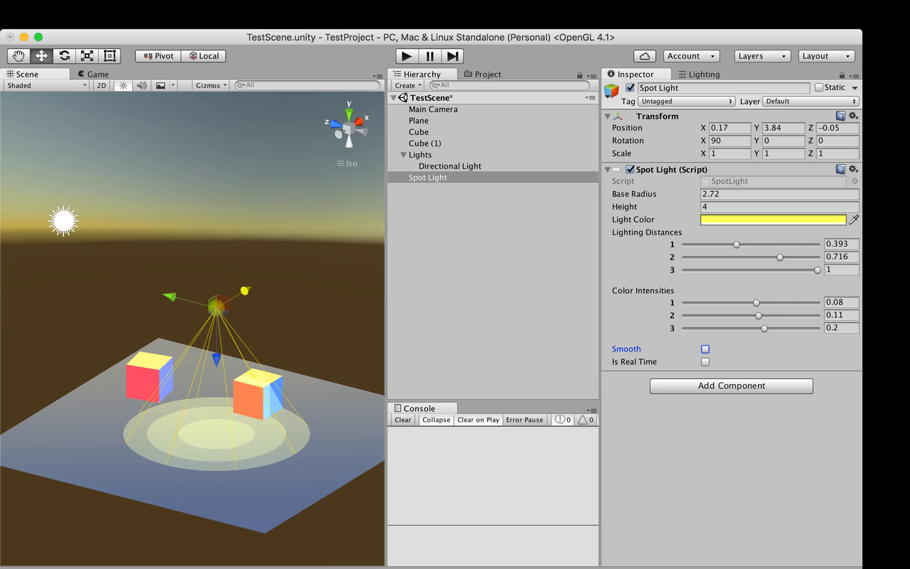
drag(428, 177, 422, 154)
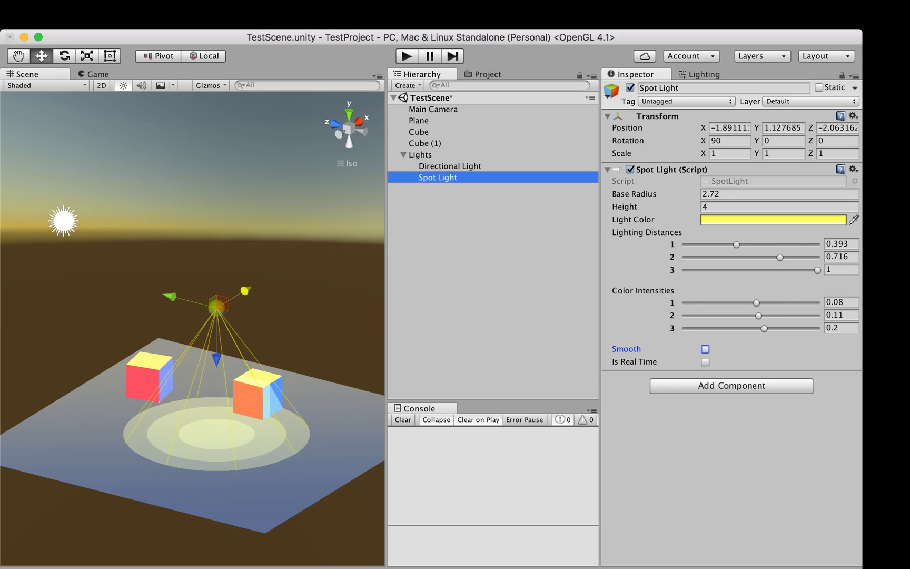
- Duplicate the Spot Light and spread the pair along Z, the copy at about -0.07 and the original at about -3.4
key(super+d)
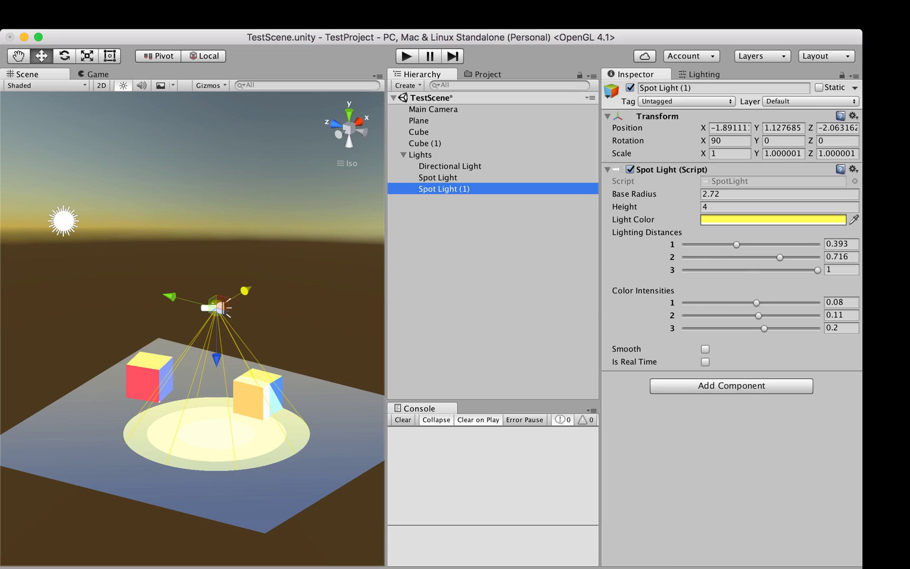
drag(169, 297, 110, 281)
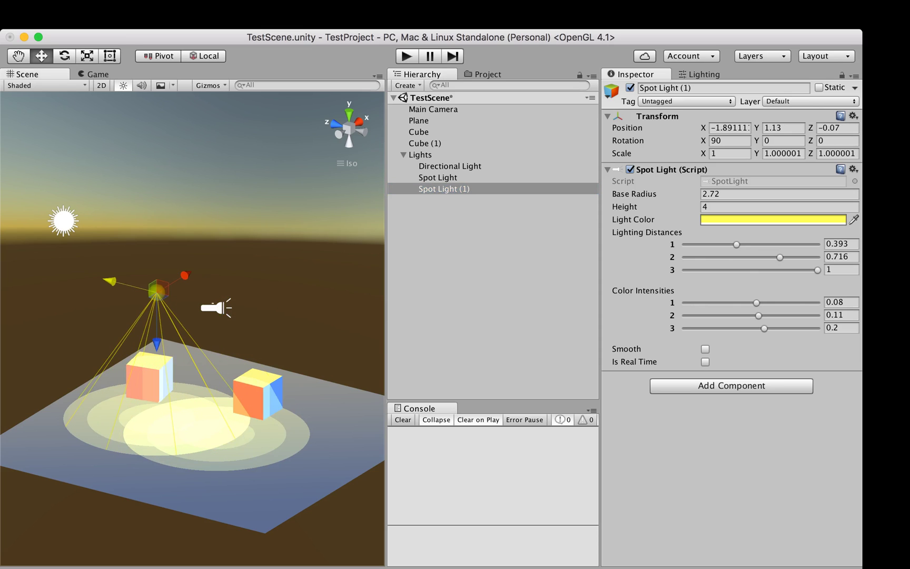
click(213, 308)
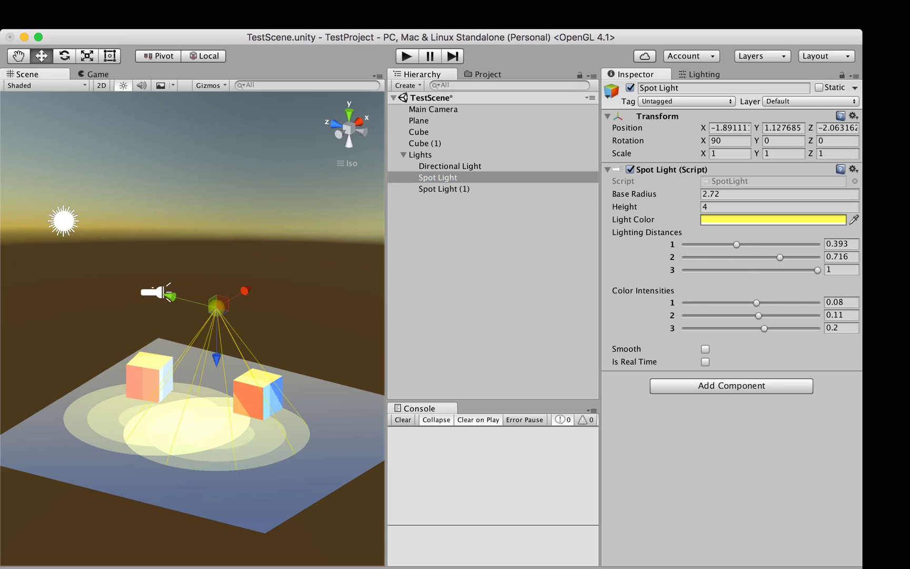
drag(170, 297, 210, 306)
click(213, 263)
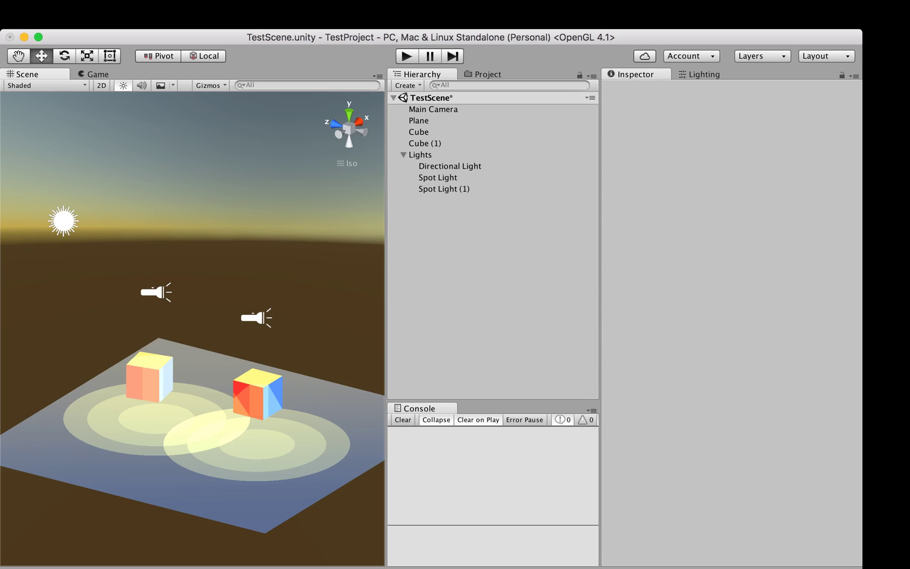
- Set the Plane material's Light Source Blend to Multiple with a yellow color and Intensities 0, 1 and 2 at 0.13, 0.15 and 0.28
click(210, 485)
scroll(727, 321, down, 15)
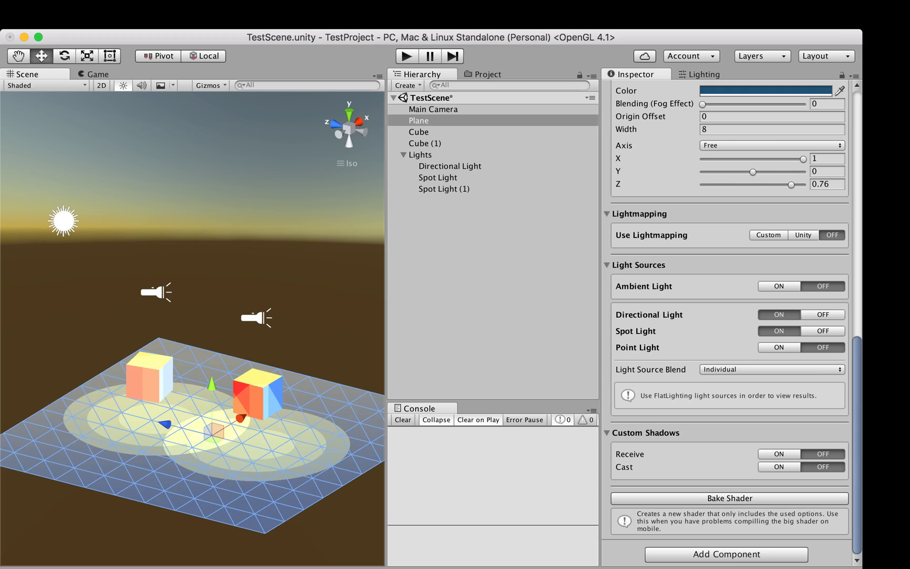
click(492, 274)
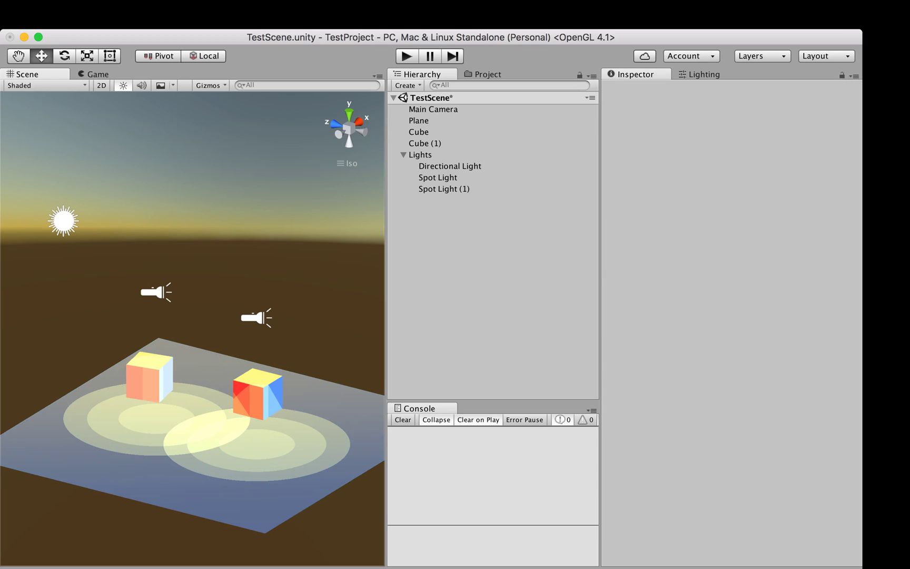
click(316, 432)
scroll(732, 327, down, 10)
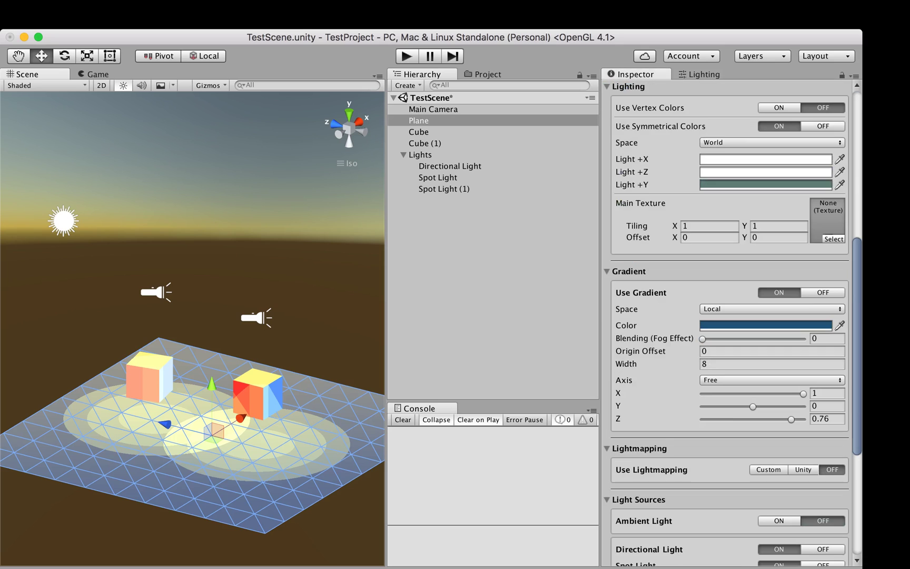
scroll(729, 316, down, 5)
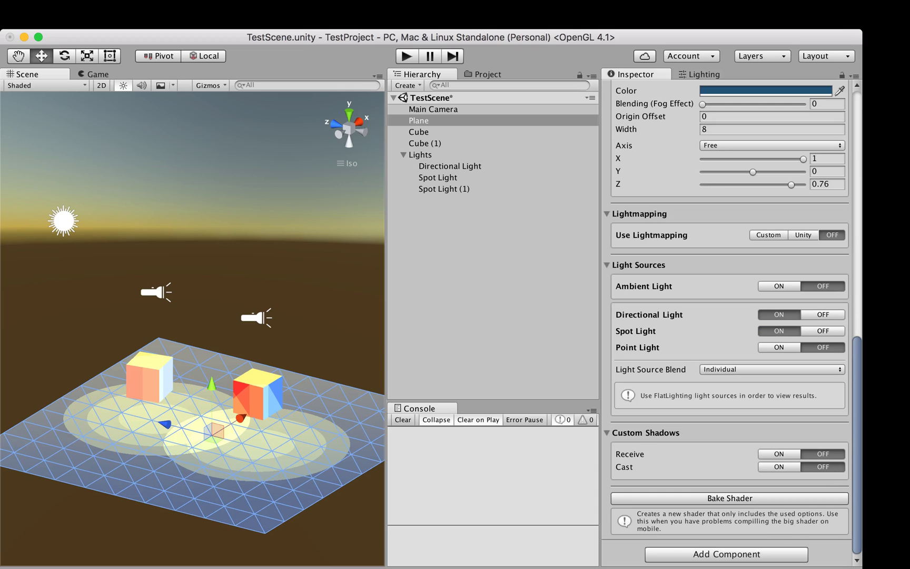
click(772, 369)
click(772, 379)
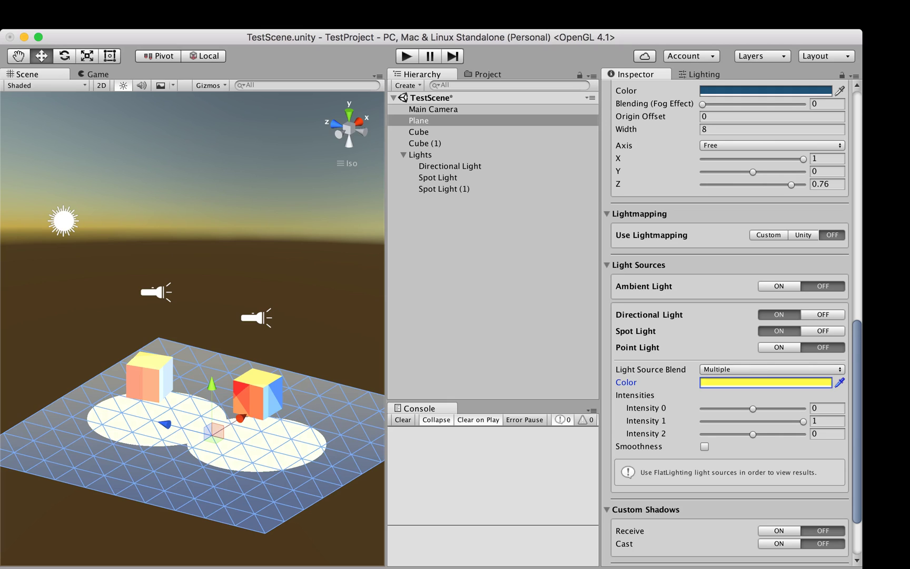
drag(804, 422, 767, 434)
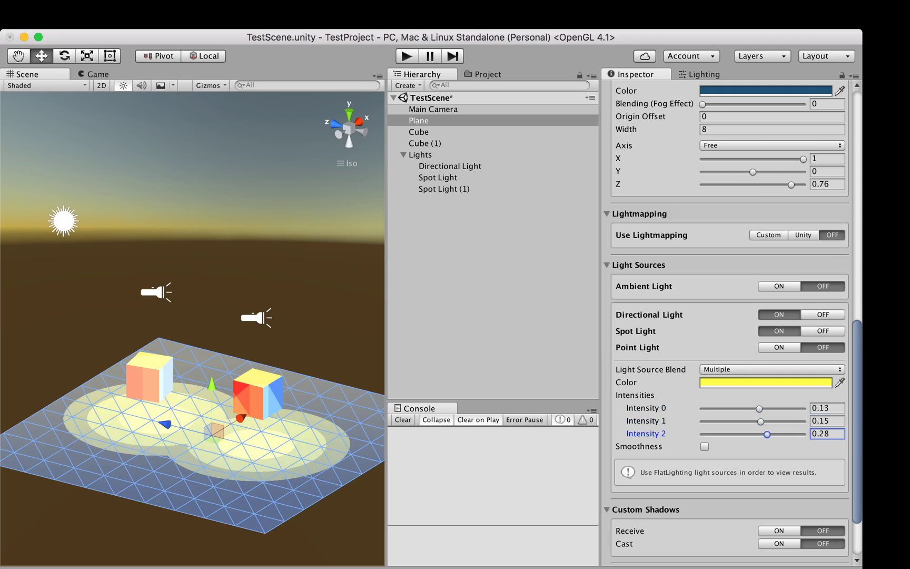
click(493, 285)
- Set the original Spot Light's Lighting Distances to about 0.195, 0.449 and 0.914 and its Z position to about -3.37
click(257, 317)
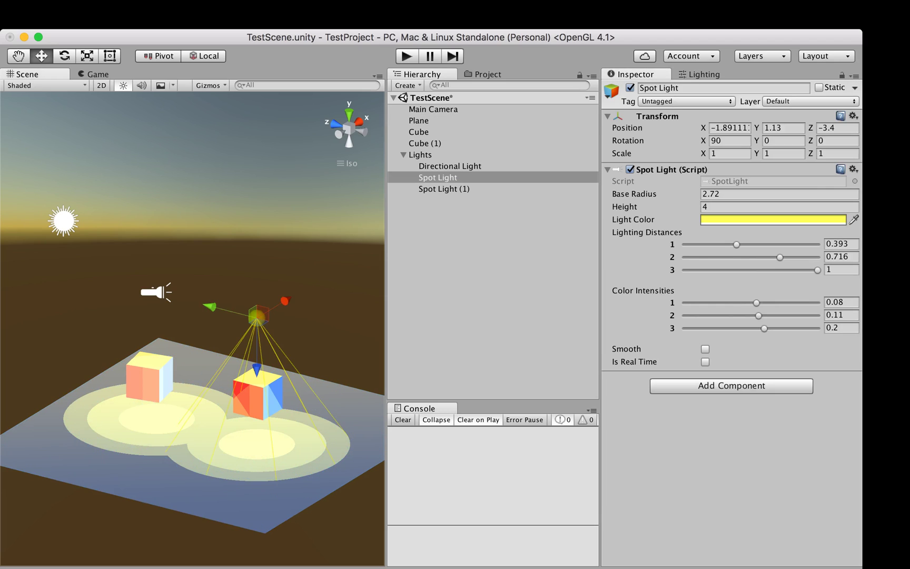
mouse_move(210, 307)
mouse_down()
mouse_move(96, 278)
mouse_move(195, 302)
mouse_up()
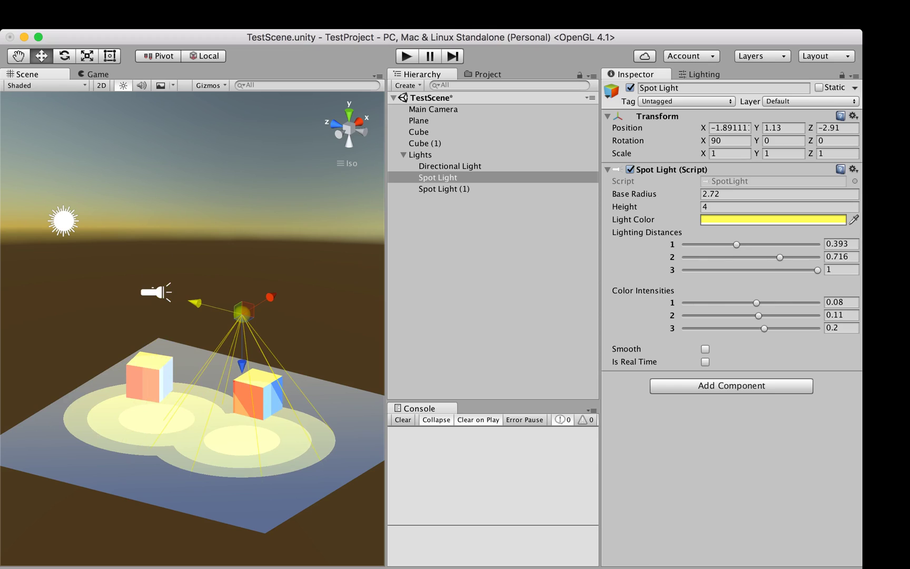
drag(780, 257, 710, 245)
click(736, 245)
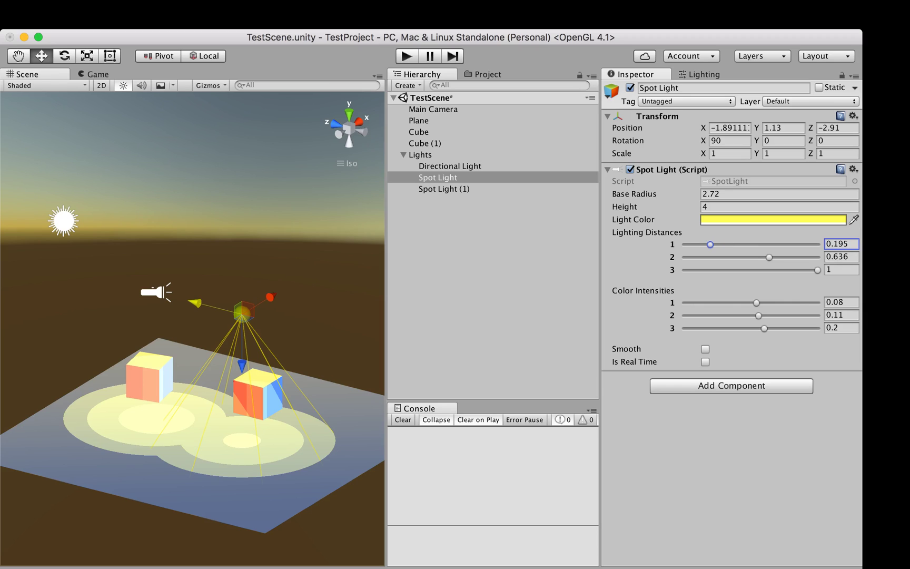
drag(817, 270, 744, 257)
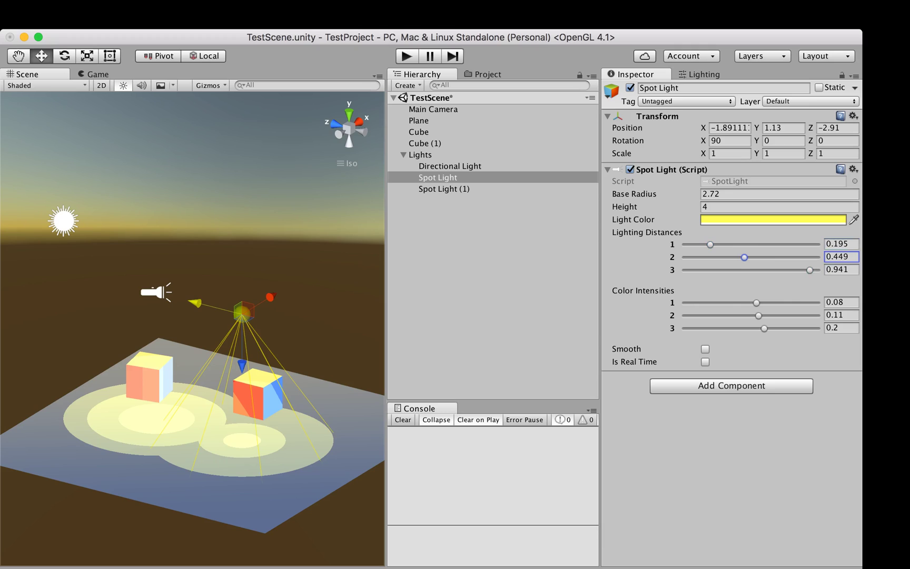
mouse_move(810, 270)
mouse_down()
mouse_move(779, 270)
mouse_move(806, 269)
mouse_up()
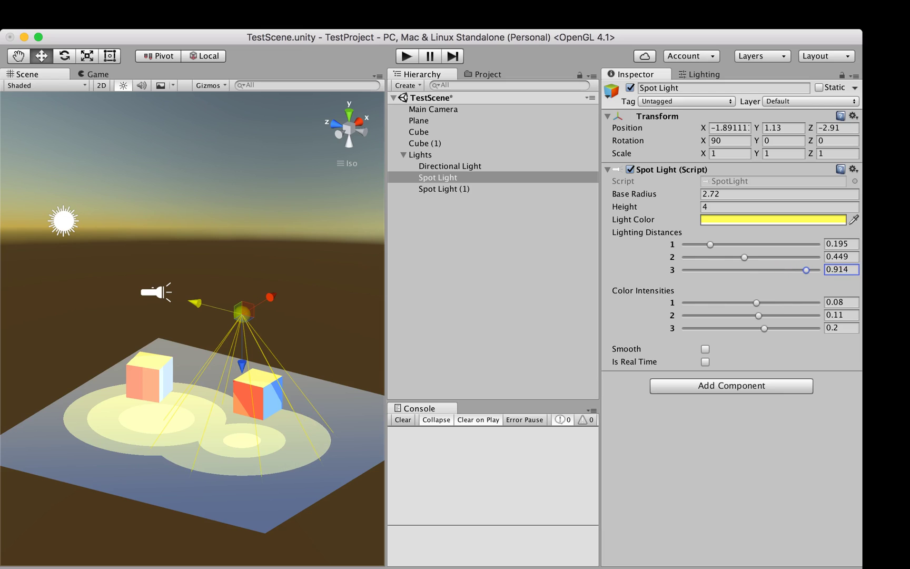
mouse_move(195, 302)
mouse_down()
mouse_move(124, 285)
mouse_move(283, 324)
mouse_move(210, 307)
mouse_up()
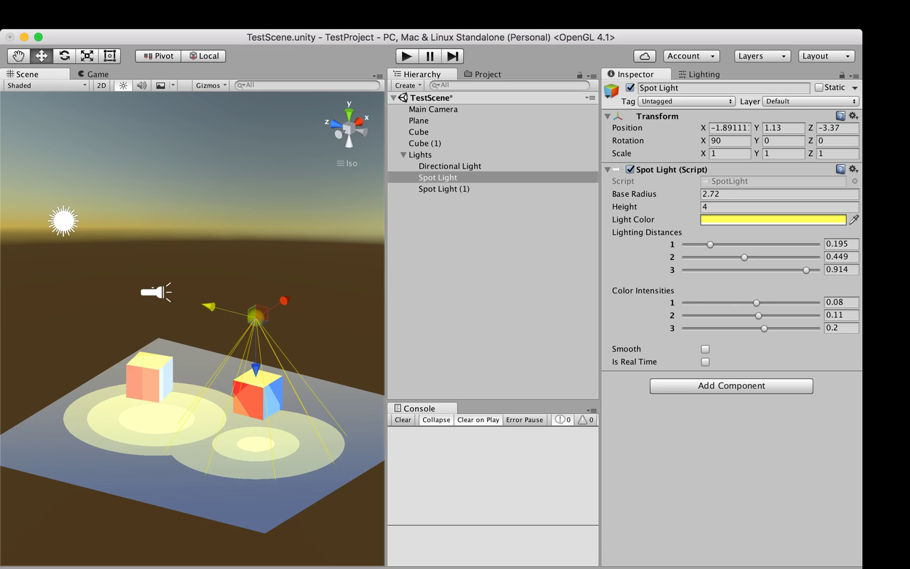
- Add a Shadow Projector to the scene and make it a child of the Directional Light
click(418, 121)
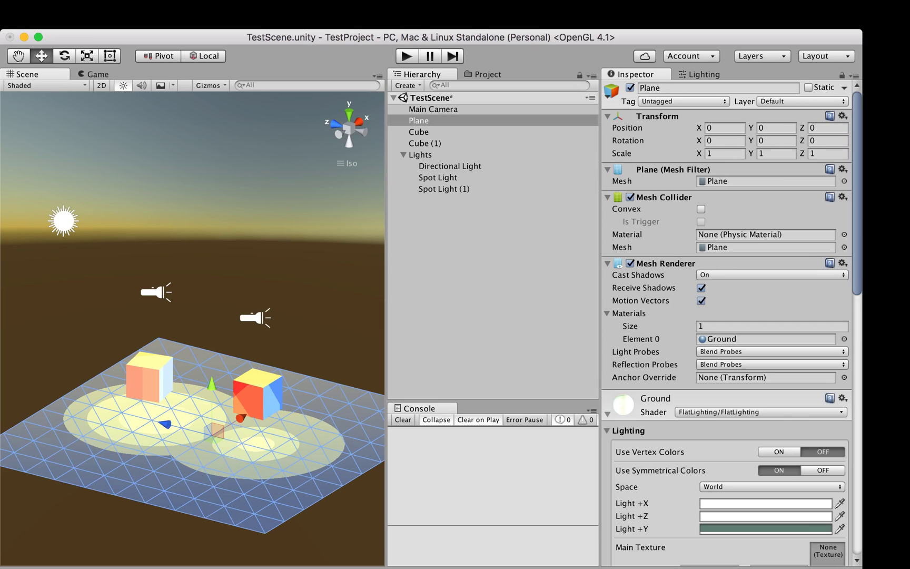
scroll(727, 324, down, 20)
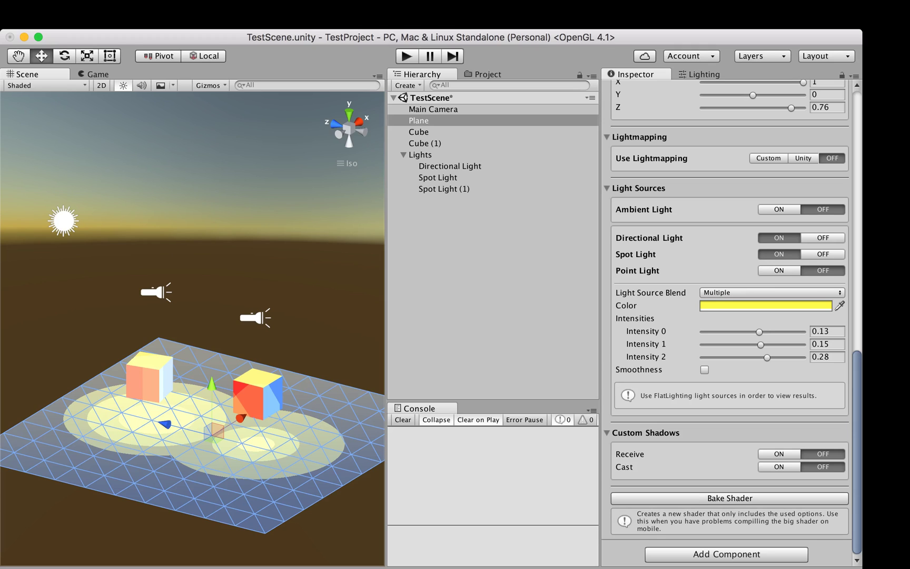
click(449, 166)
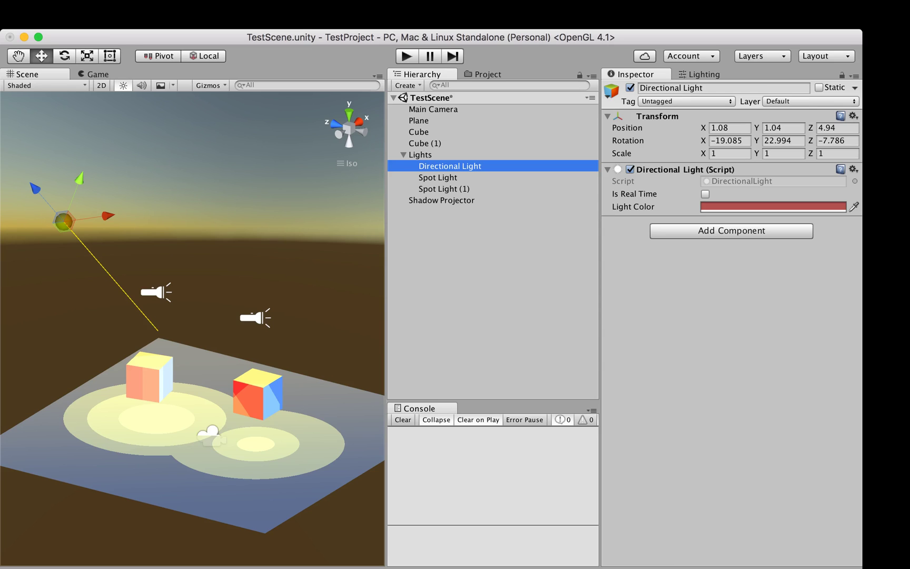
drag(441, 200, 451, 166)
scroll(192, 330, down, 5)
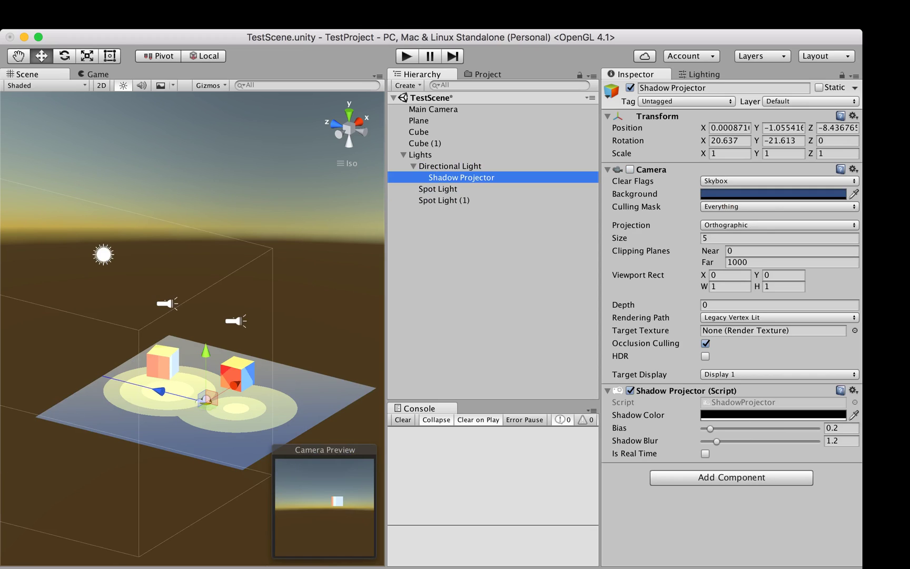
- Reset the Shadow Projector's position and rotation to 0 on all three axes
click(730, 128)
text(0)
key(Tab)
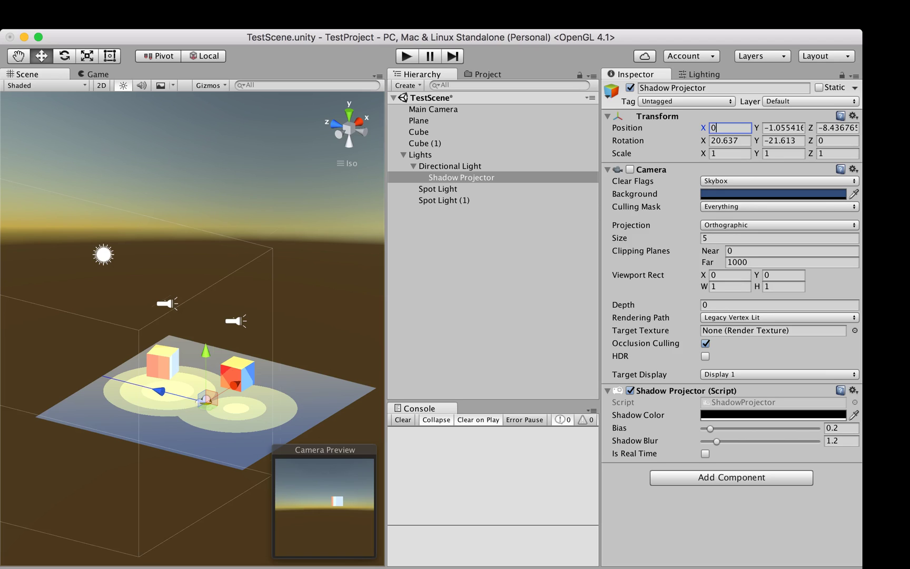
text(0)
key(Tab)
text(0)
key(Tab)
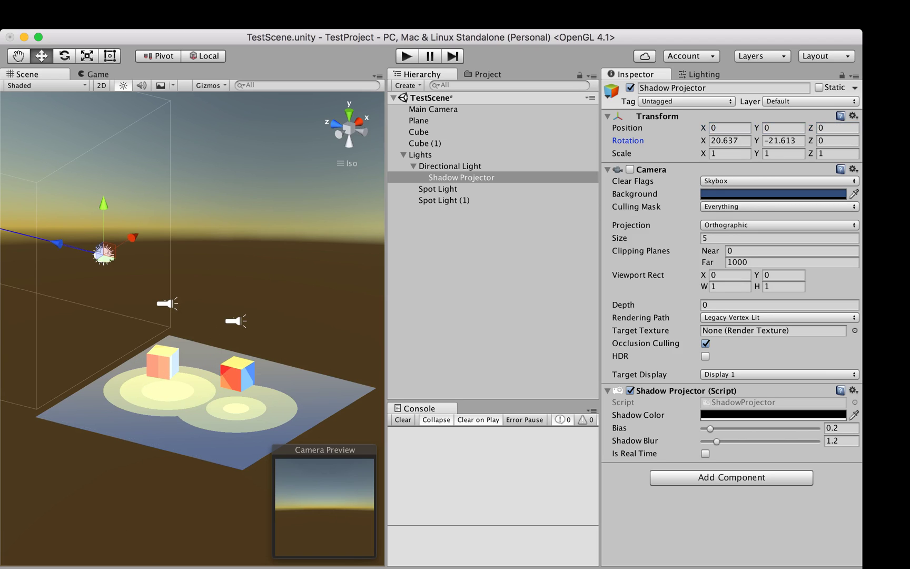
text(0)
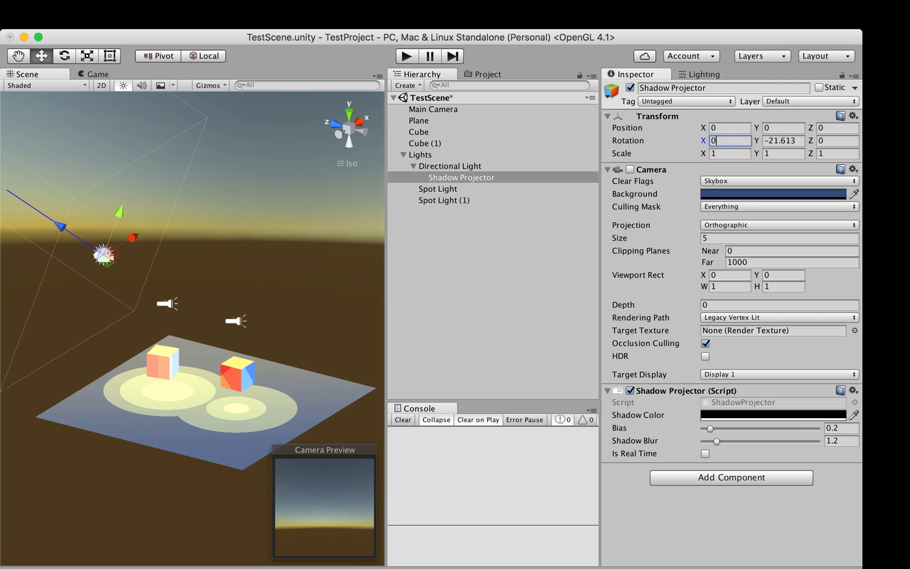
key(Tab)
text(0)
key(Tab)
text(0)
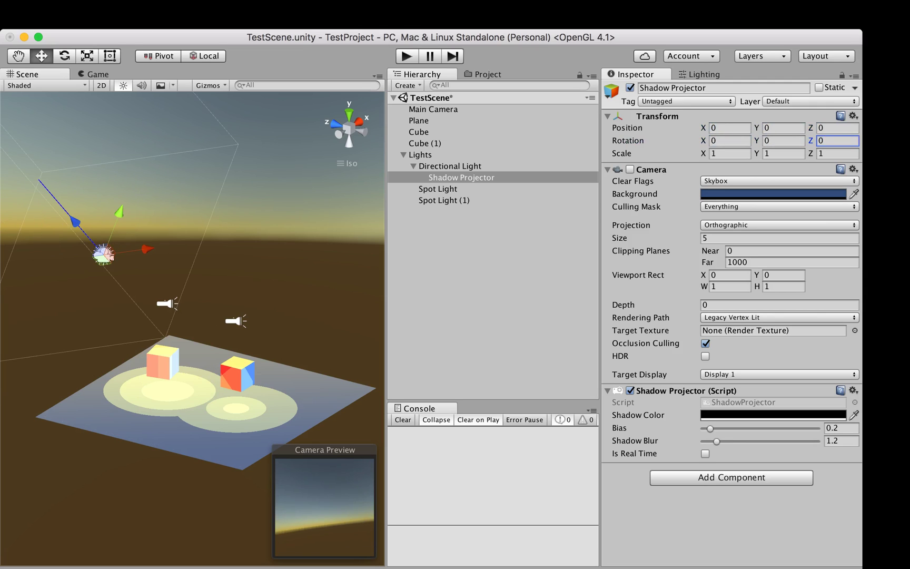
- Rotate the Shadow Projector toward the plane to about -16.6, -186.6 and -56.3 on X, Y and Z
middle_drag(185, 295, 253, 299)
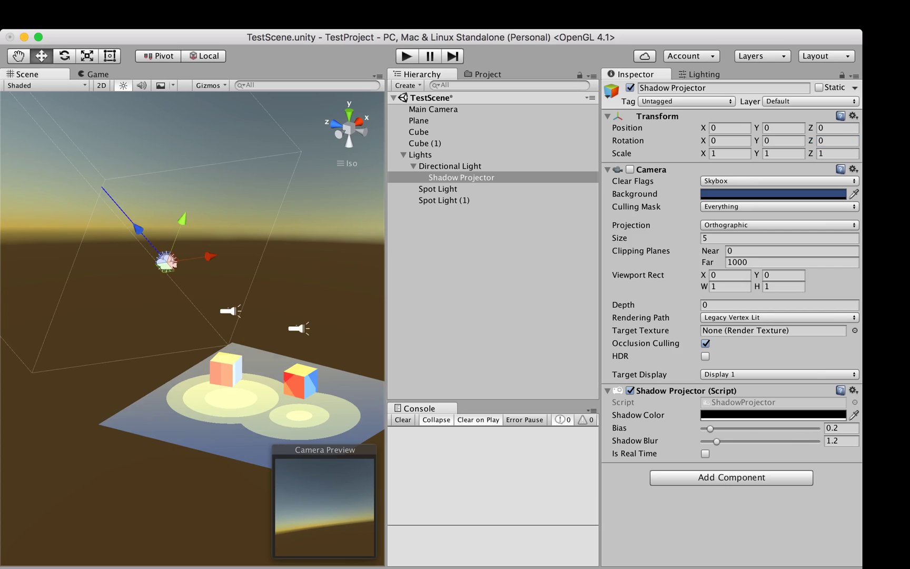
alt+drag(254, 299, 77, 279)
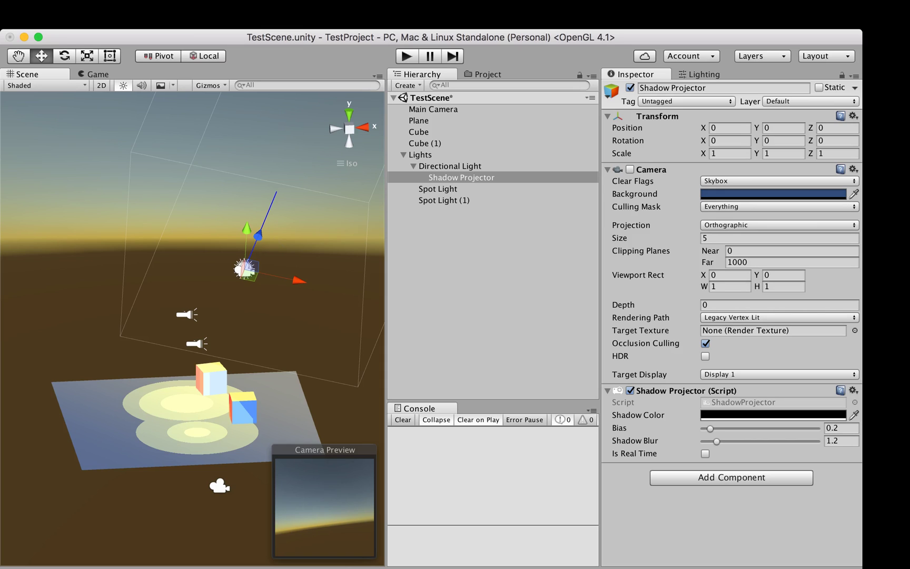
key(e)
middle_drag(263, 316, 161, 290)
alt+drag(161, 290, 29, 245)
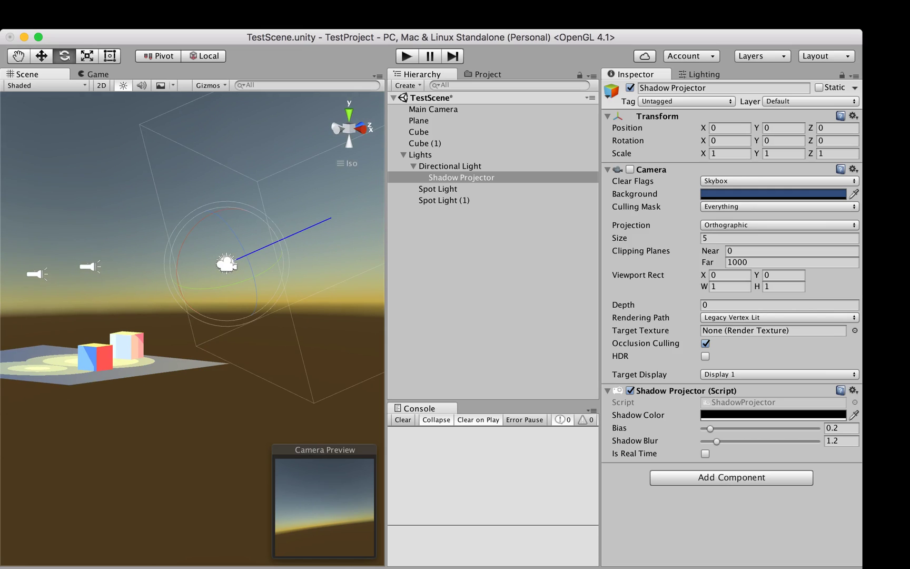
key(x)
drag(222, 270, 591, 273)
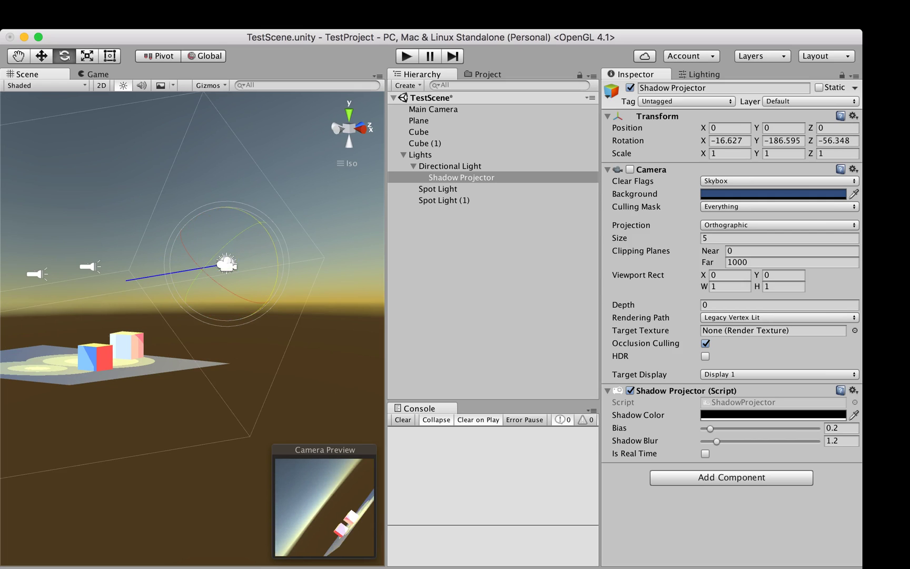
- Rotate the Shadow Projector with local handles to about 1.48, -188.36 and -5.11 so it faces the plane and cubes
key(q)
middle_drag(227, 264, 183, 285)
alt+drag(274, 263, 95, 261)
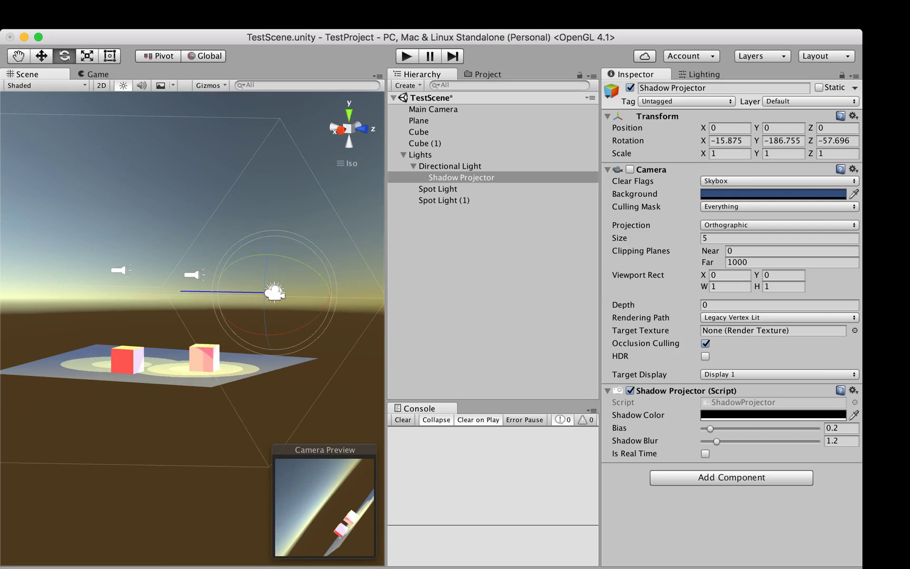
click(204, 56)
key(x)
drag(238, 295, 241, 396)
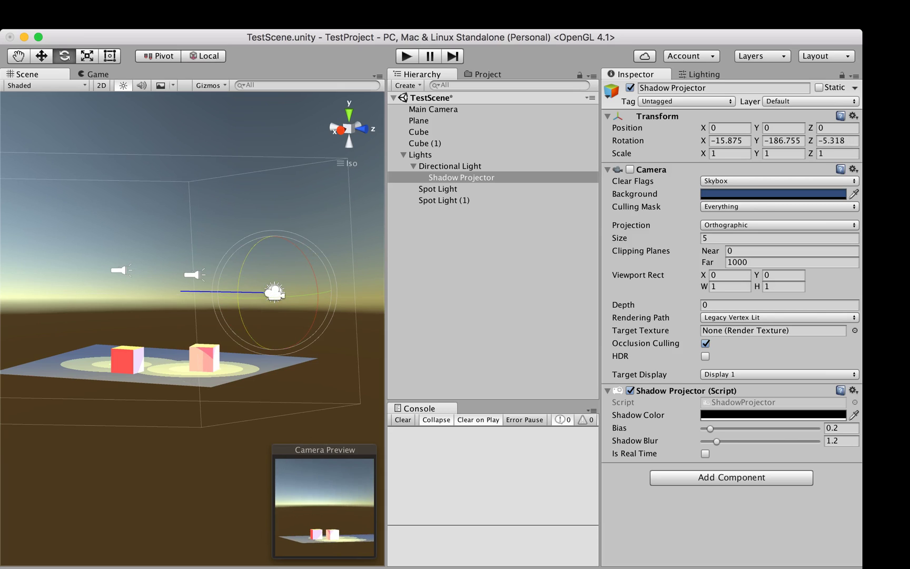
drag(318, 295, 318, 262)
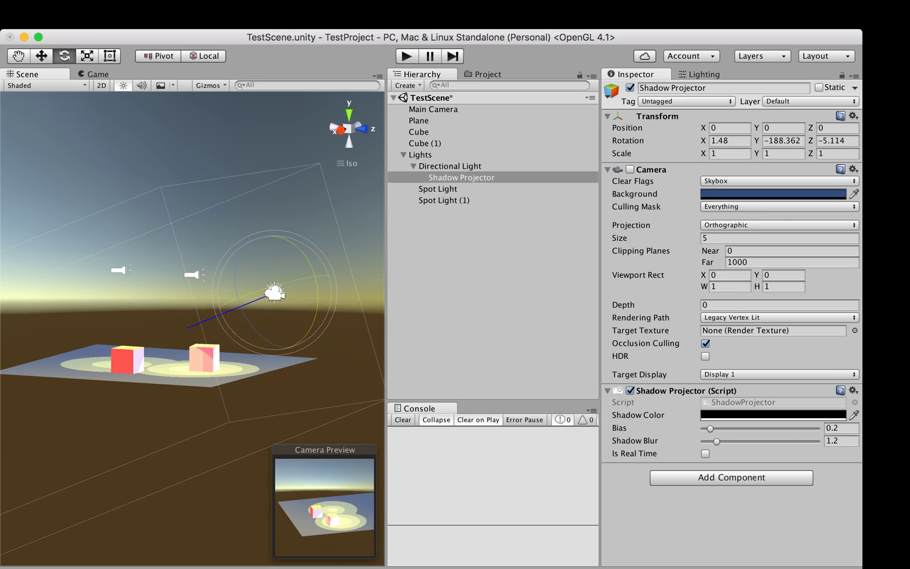
- Change the Shadow Projector's Shadow Color to a light grey
alt+drag(194, 248, 369, 288)
right_drag(185, 316, 207, 316)
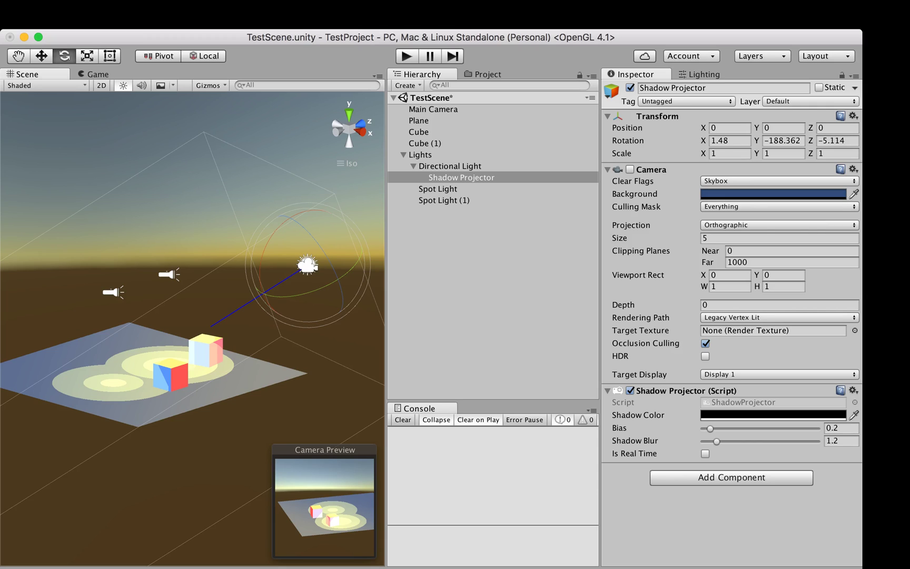
key(super+Tab)
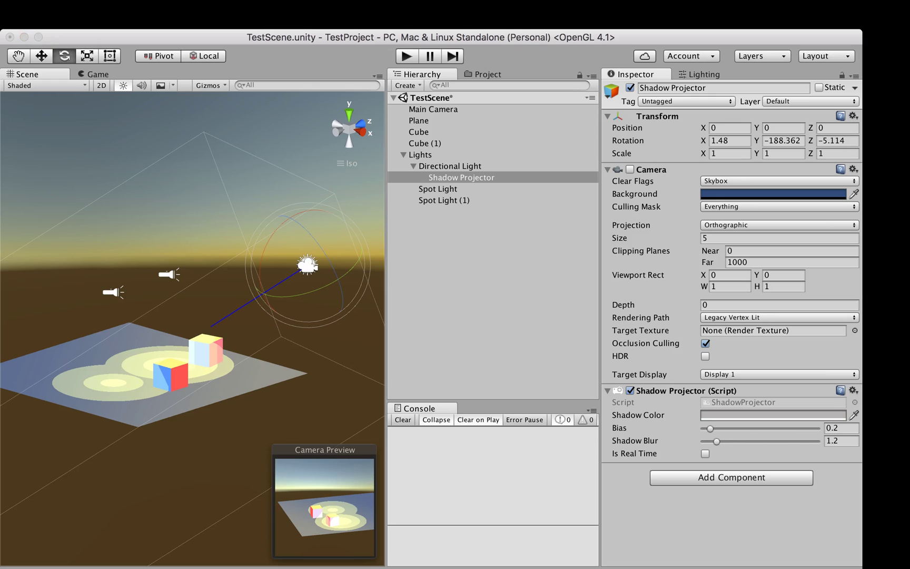
key(super+Tab)
- Enable receiving custom shadows on the Plane's Ground material and deselect the Plane
alt+drag(210, 316, 68, 324)
alt+drag(295, 317, 174, 316)
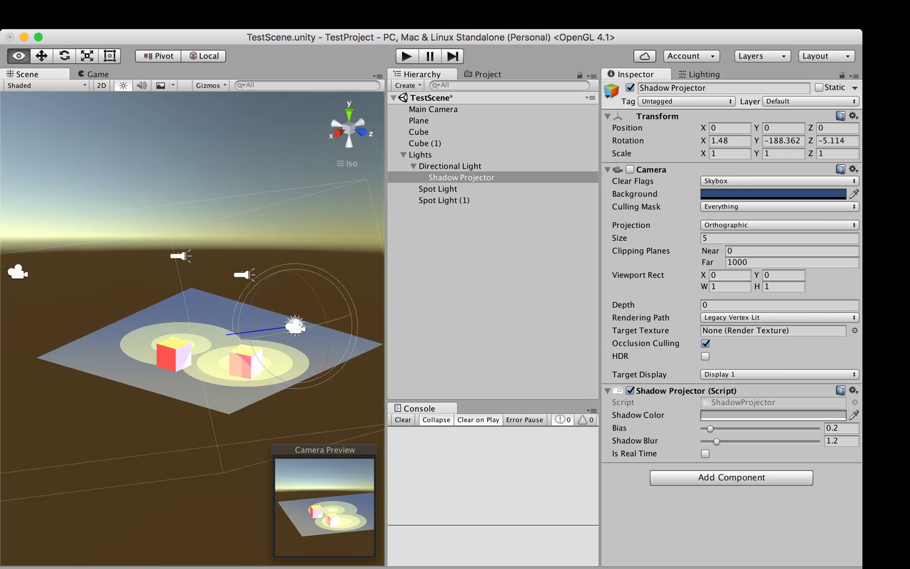
alt+drag(306, 316, 95, 316)
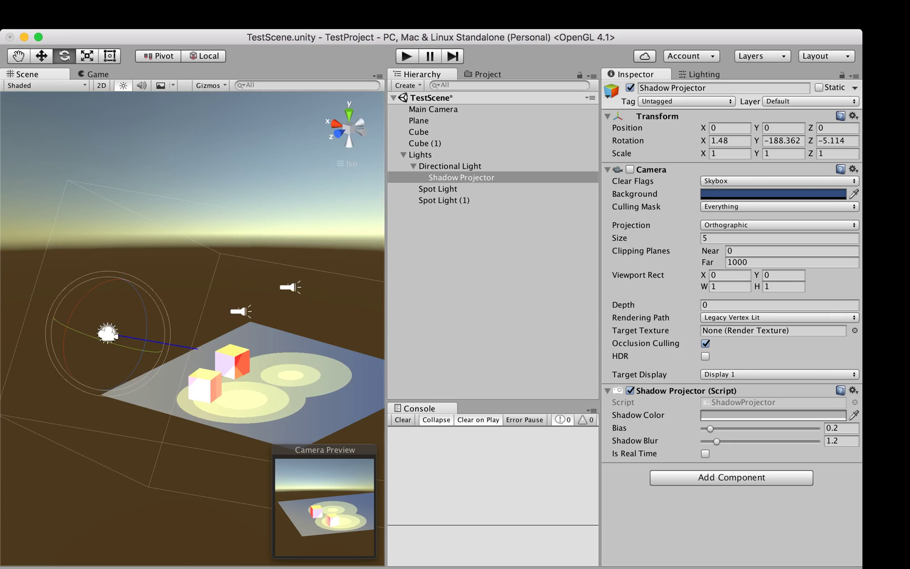
click(274, 395)
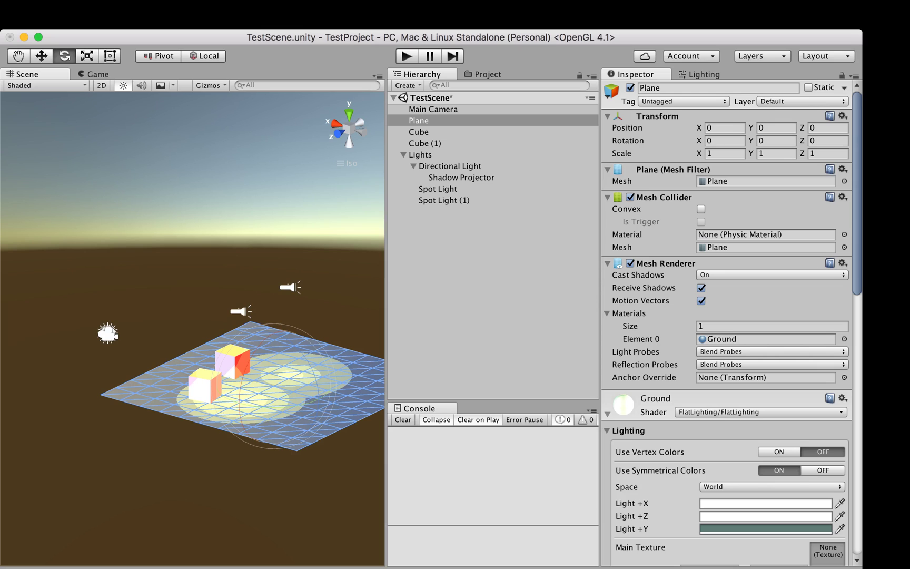
scroll(732, 322, down, 10)
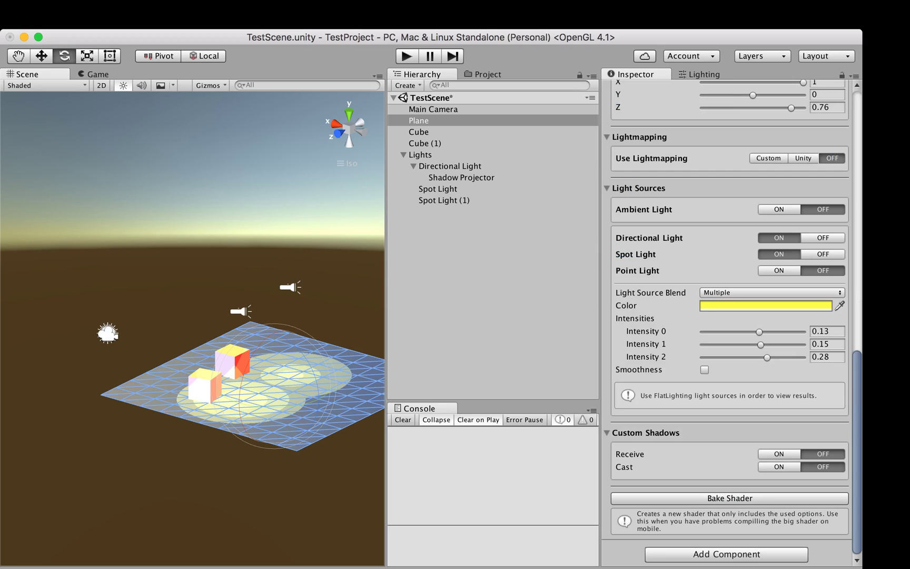
click(779, 454)
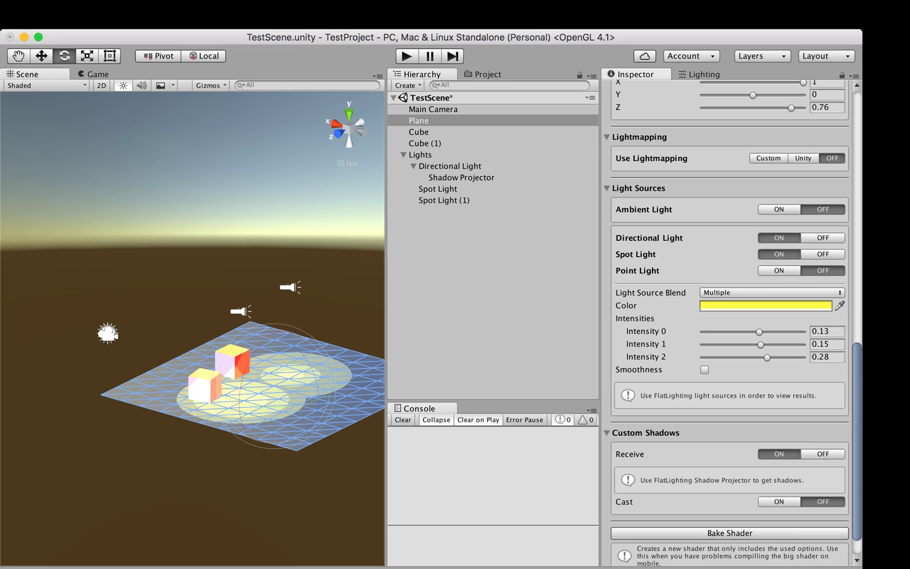
click(493, 295)
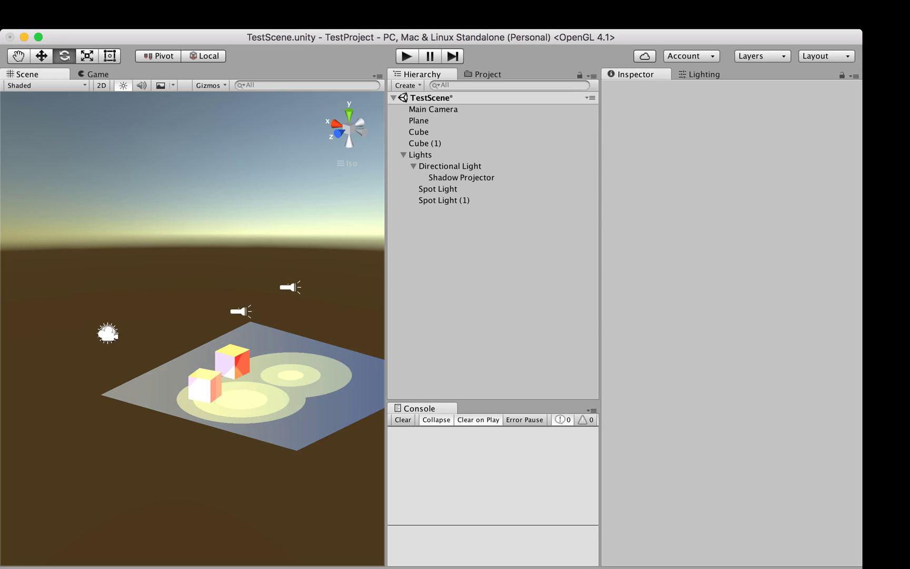
- Enable both casting and receiving custom shadows on the TestCube1 material of Cube (1)
click(205, 387)
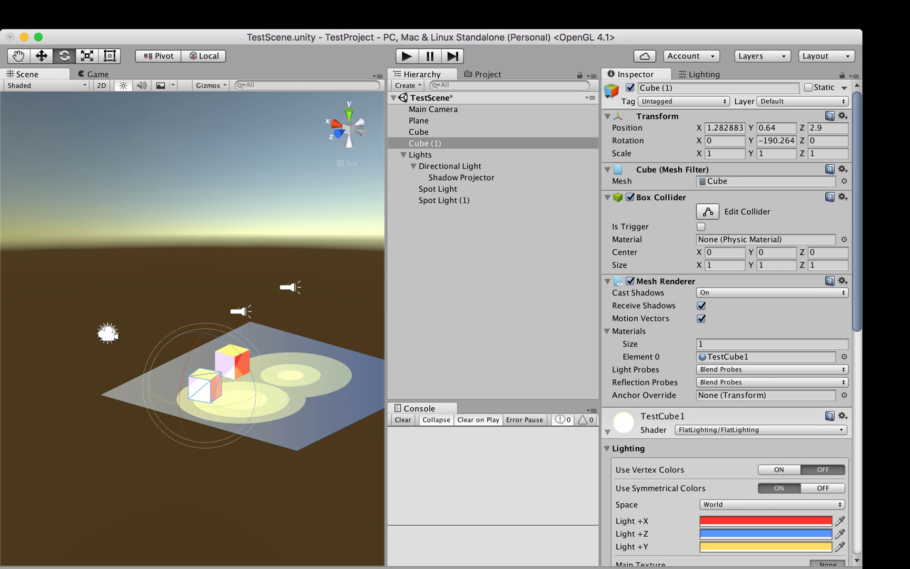
scroll(727, 316, down, 1)
scroll(727, 316, down, 10)
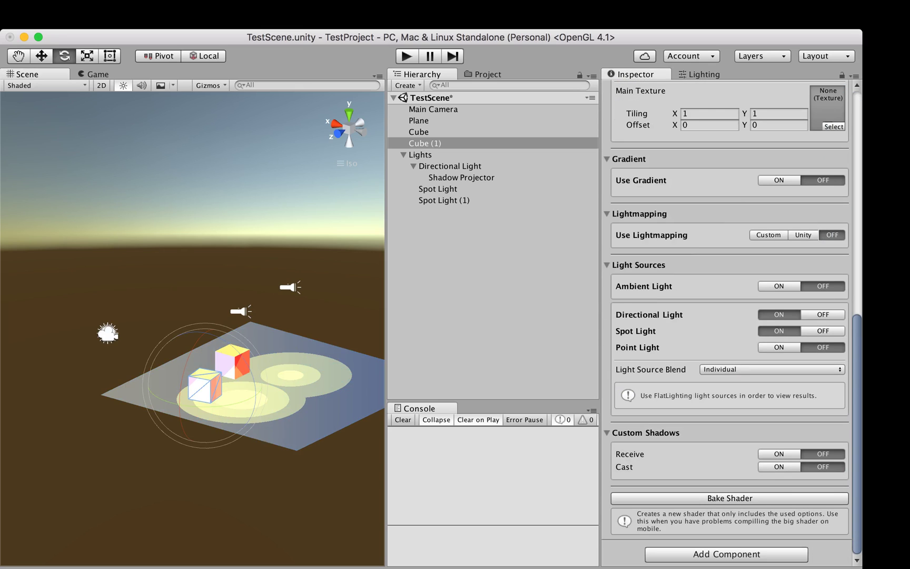
click(779, 467)
click(779, 454)
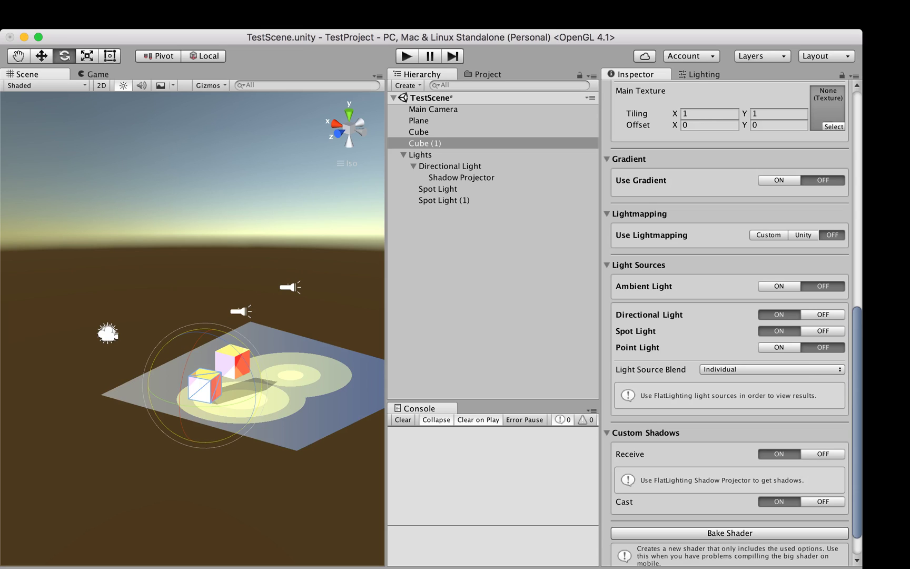
- Enable both receiving and casting custom shadows on the material of the first Cube
click(419, 132)
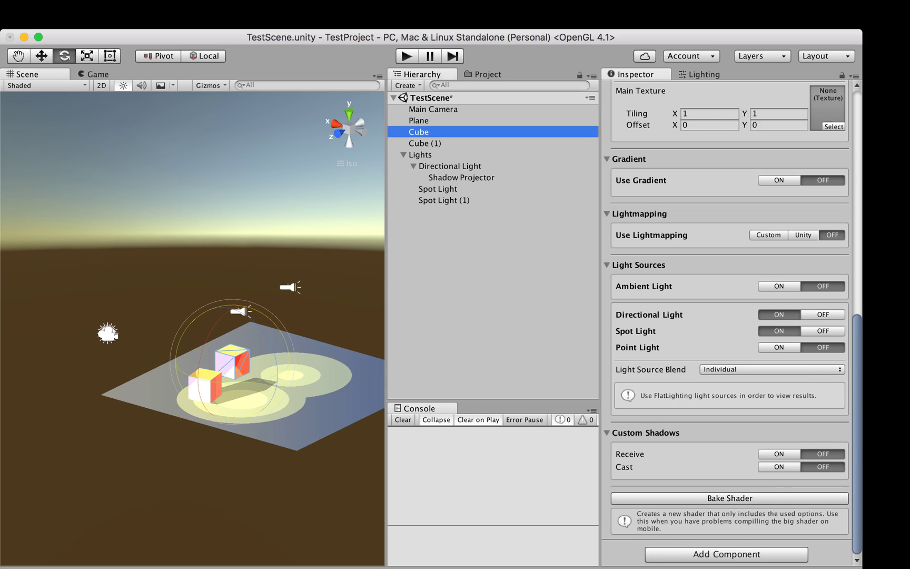
click(779, 454)
click(779, 501)
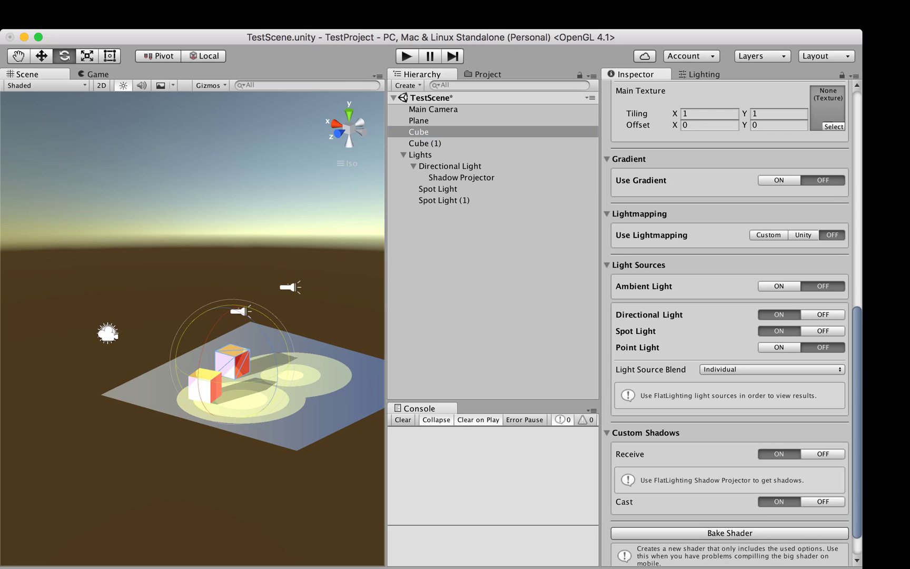
- Raise Cube (1) above the plane and move it so its shadow falls on the other cube
alt+drag(106, 222, 187, 275)
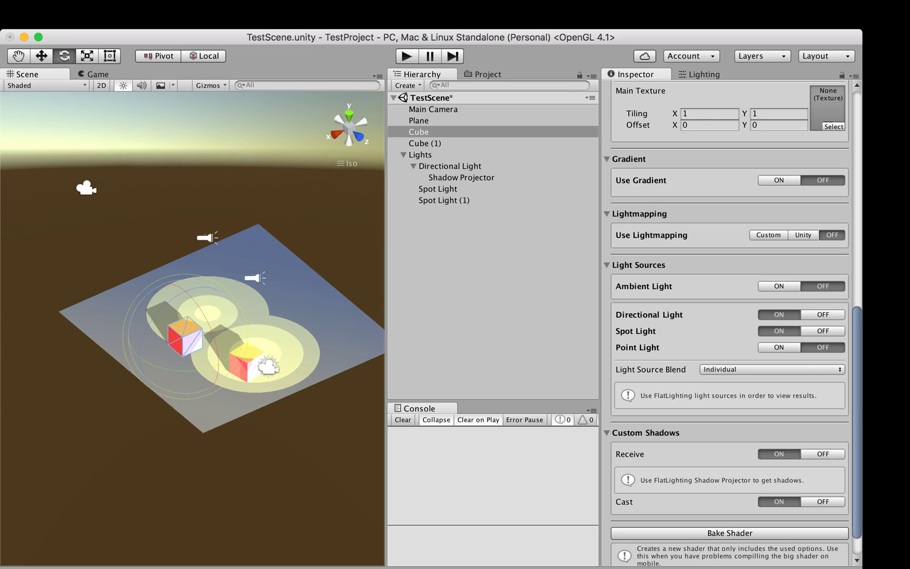
click(425, 143)
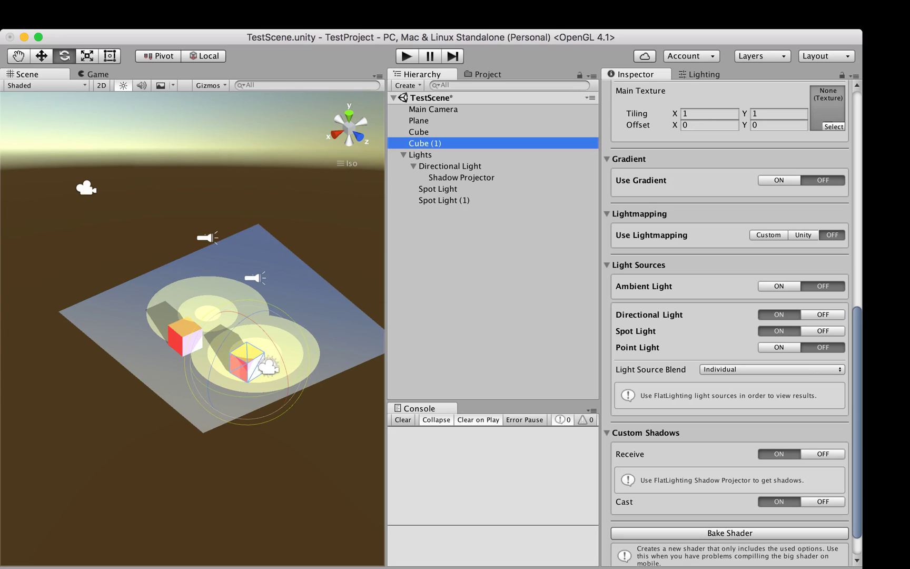
key(w)
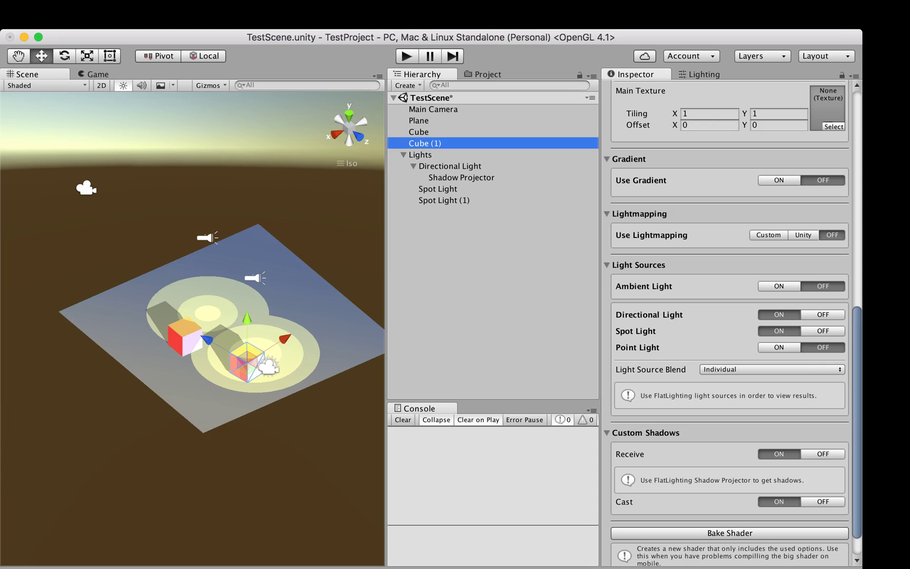
drag(248, 319, 247, 311)
drag(247, 347, 489, 288)
- Change the Shadow Projector's Shadow Color to blue
click(461, 178)
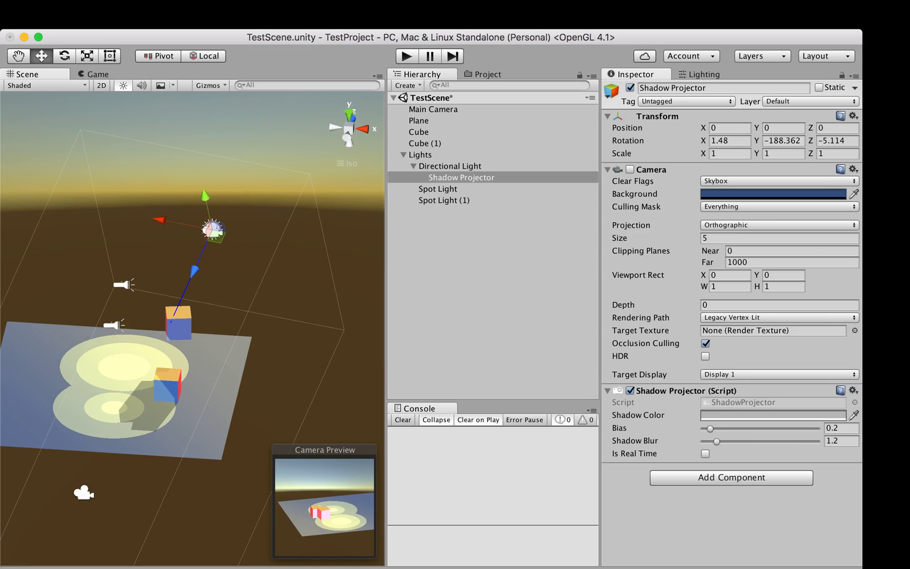
key(super+Tab)
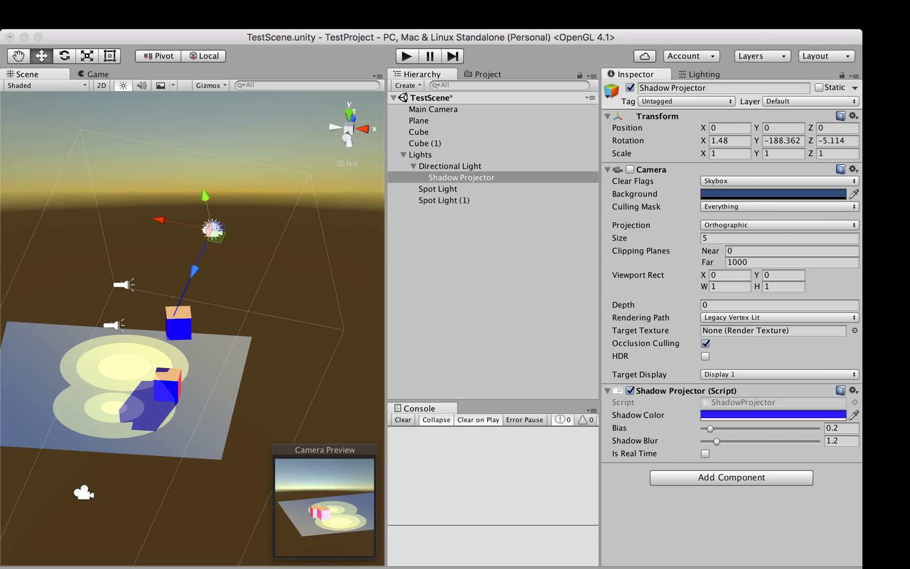
alt+drag(79, 321, 369, 305)
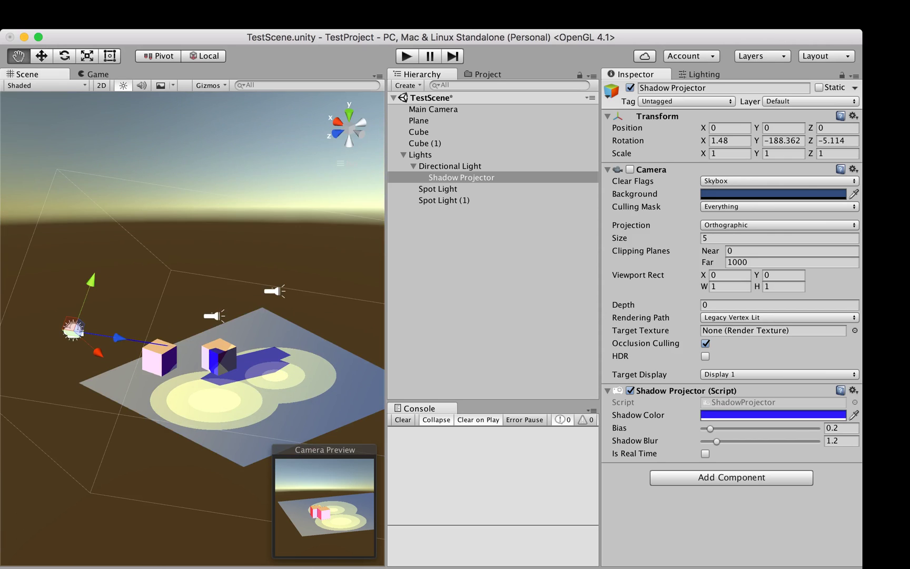
middle_drag(237, 316, 193, 300)
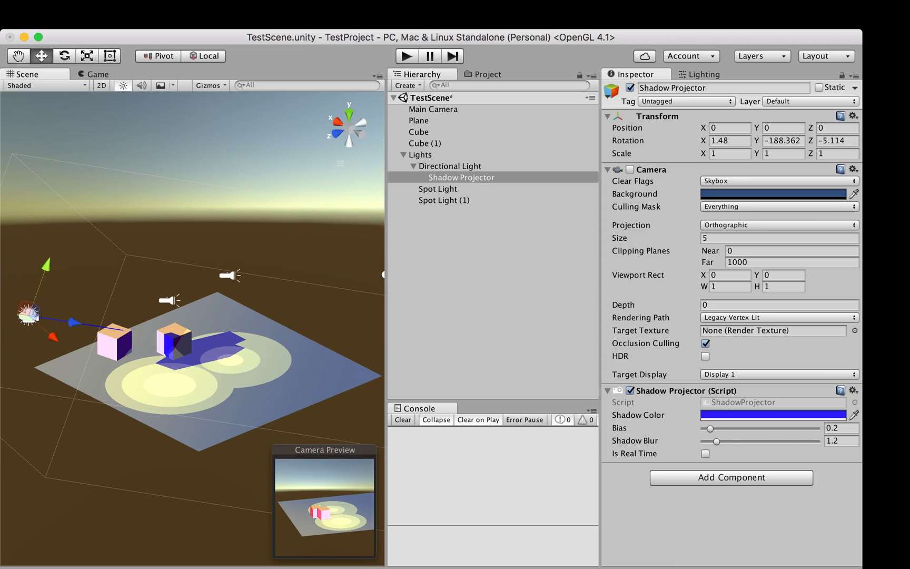
- Enable Ambient Light on the Plane's Ground material and set its color to green
click(232, 392)
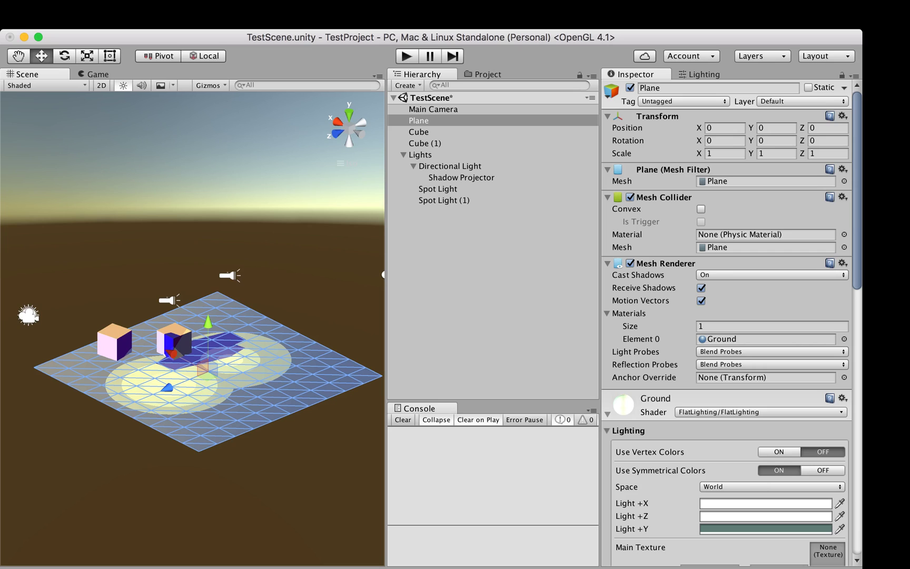
scroll(727, 316, down, 15)
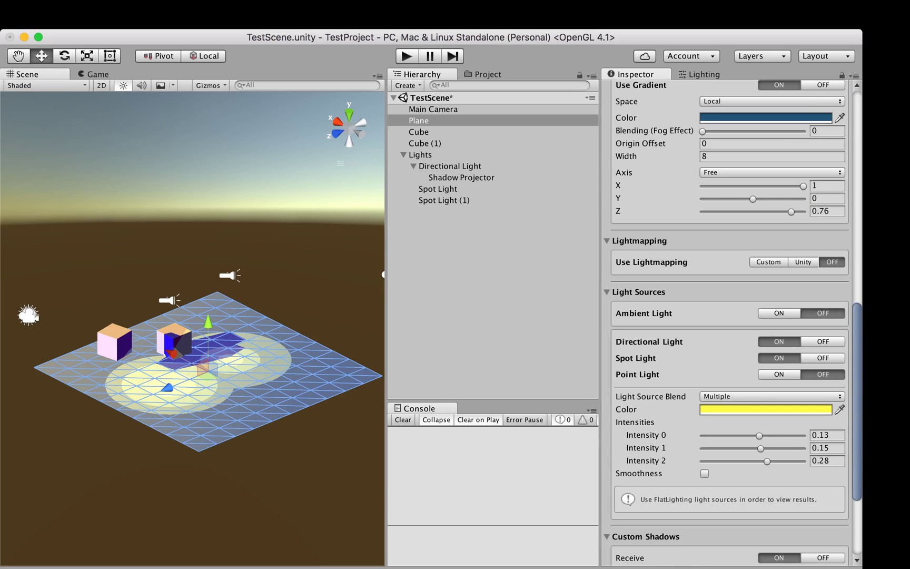
click(779, 314)
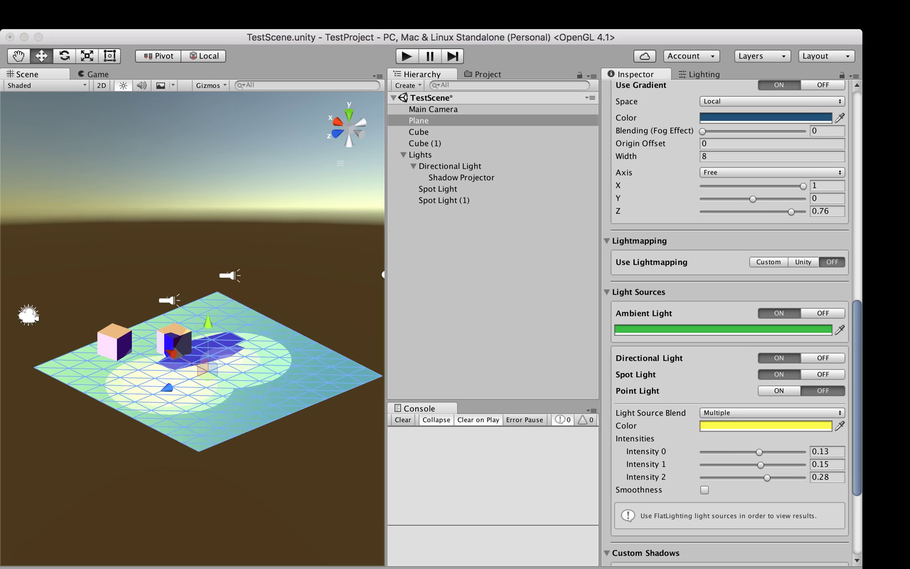
- Examine the lit Plane without selection, then review its material's light source, custom shadow, gradient and lighting settings
click(264, 253)
alt+drag(264, 253, 244, 254)
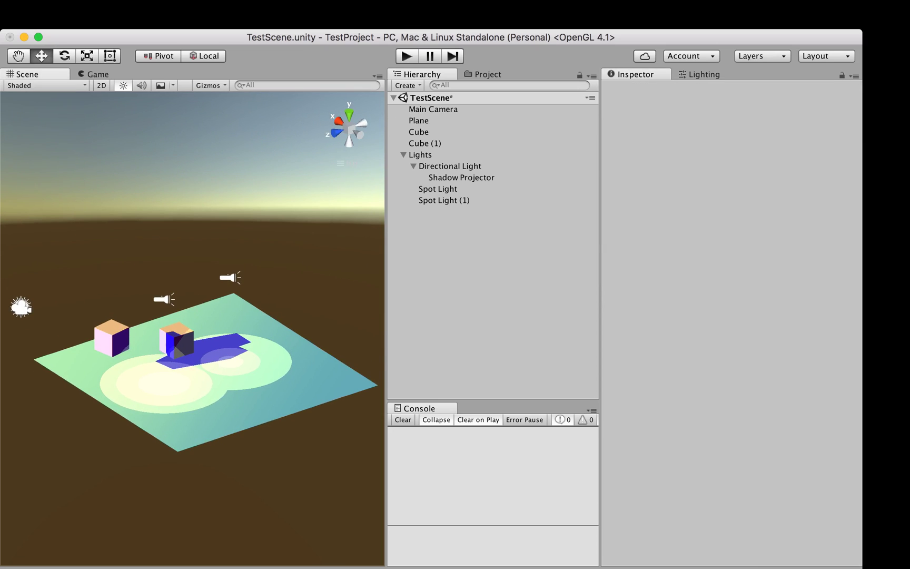
click(263, 374)
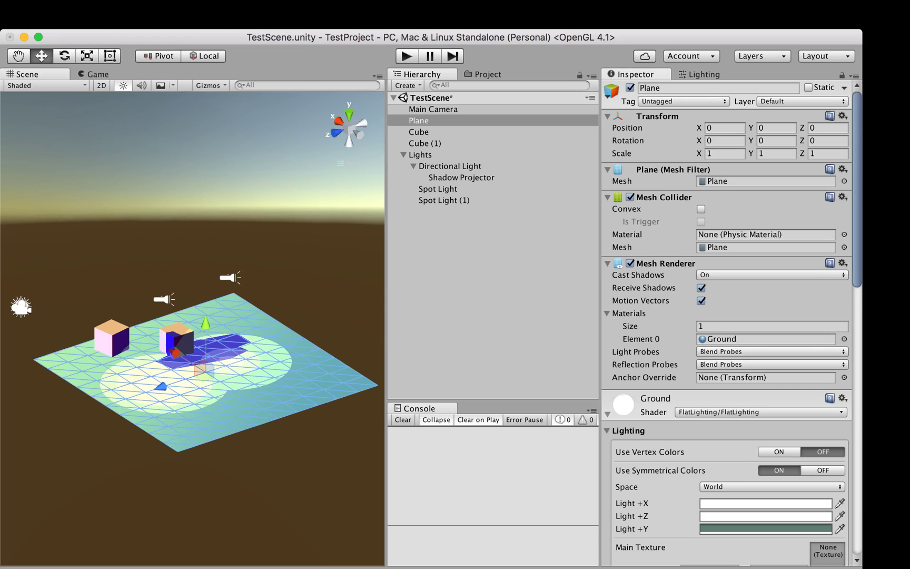
scroll(727, 317, down, 15)
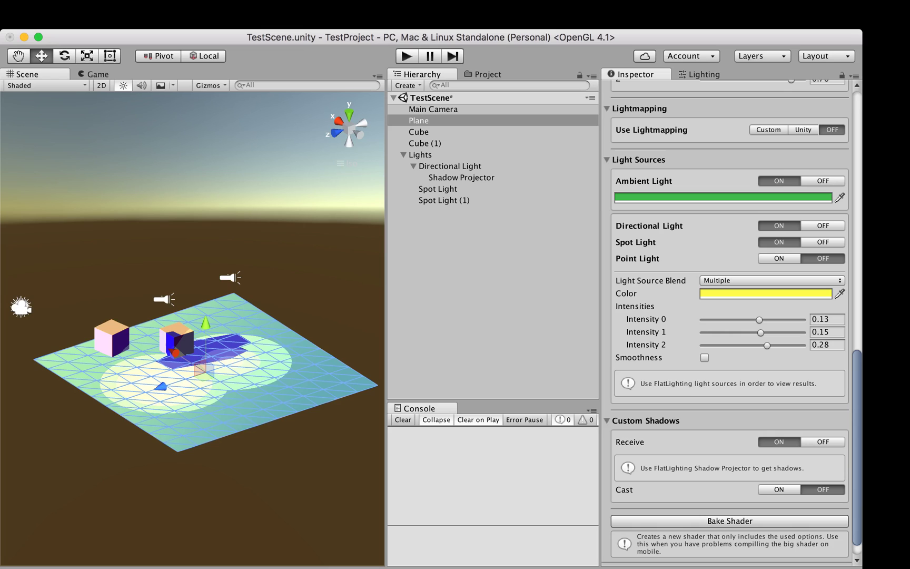
scroll(730, 323, up, 1)
scroll(730, 316, up, 5)
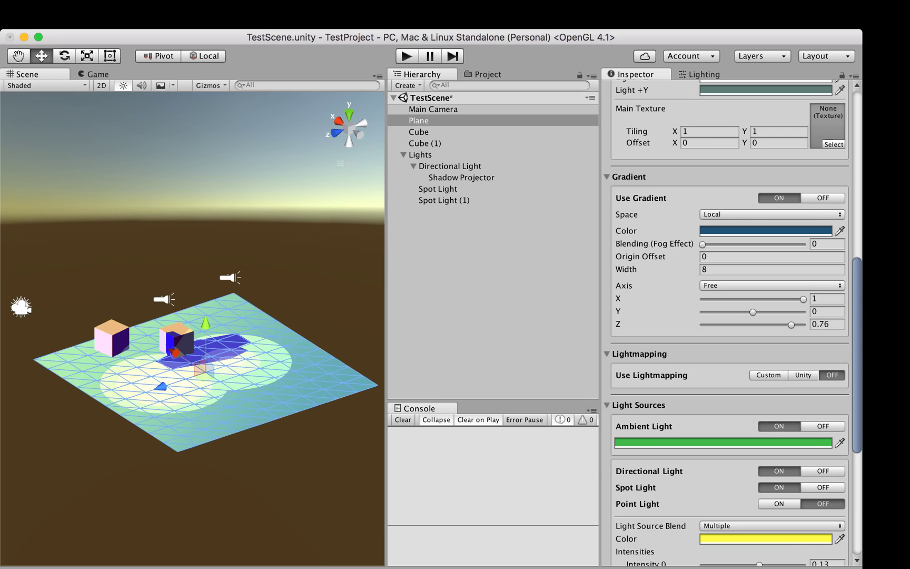
scroll(730, 316, up, 3)
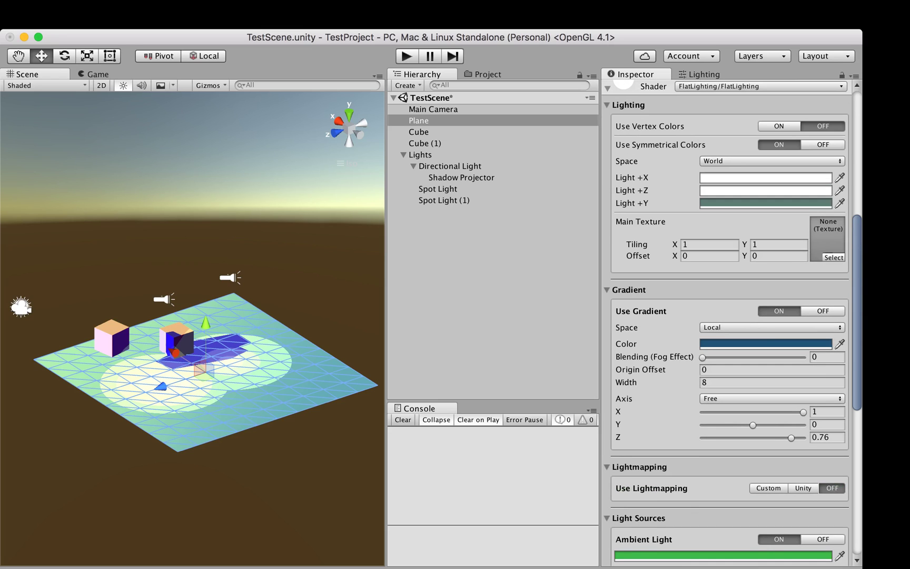